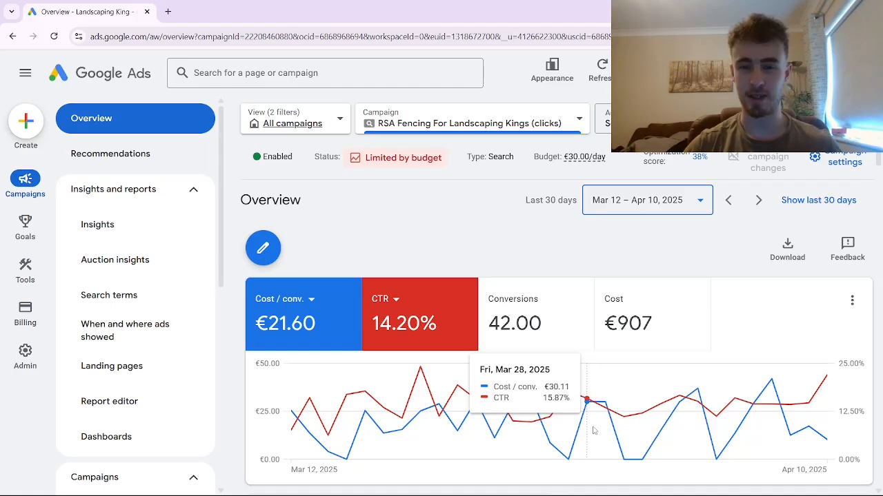
# Step: Switch to the all-campaigns overview and start creating a new campaign
pyautogui.click(296, 123)
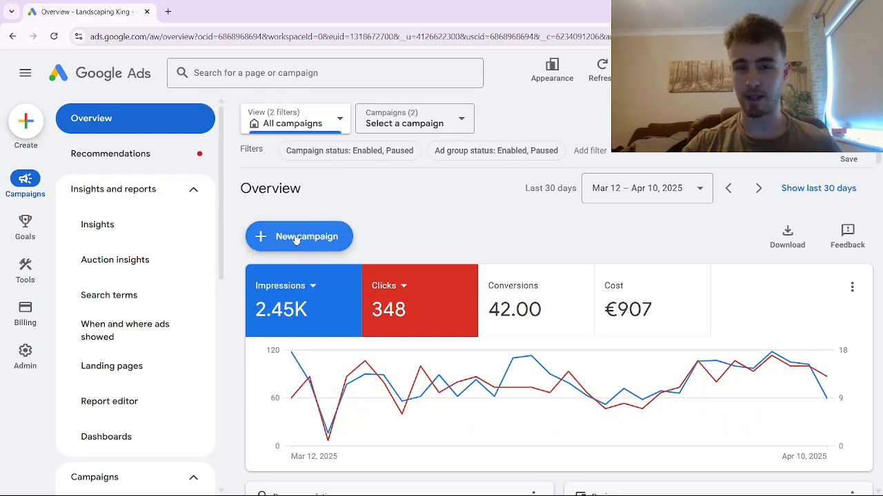
pyautogui.click(313, 238)
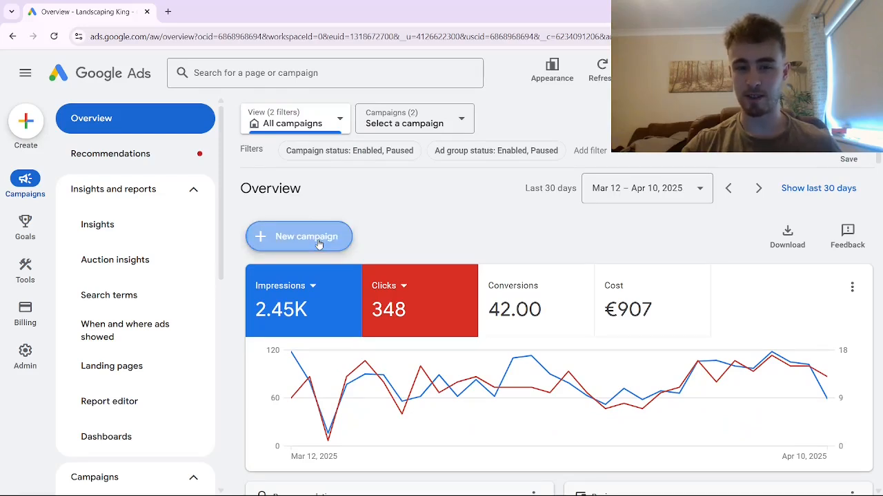
pyautogui.click(317, 244)
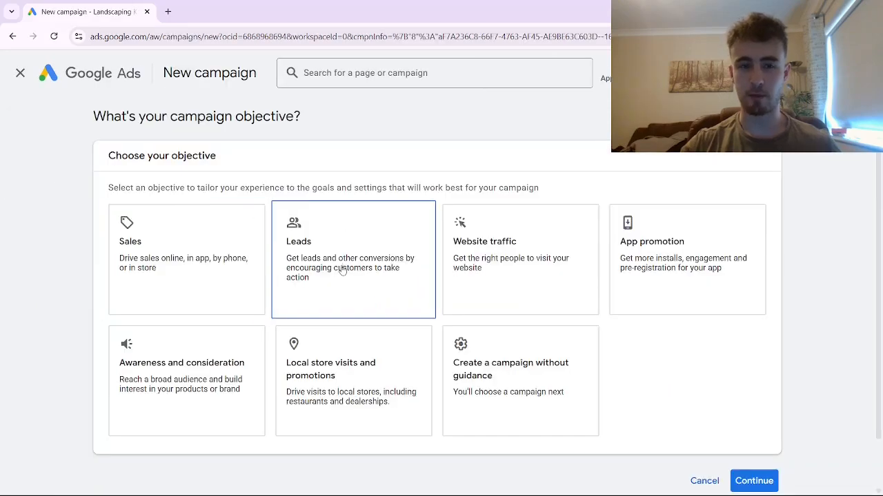
# Step: Choose Leads as the campaign objective and proceed with the account-default phone call and lead form conversion goals
pyautogui.click(344, 266)
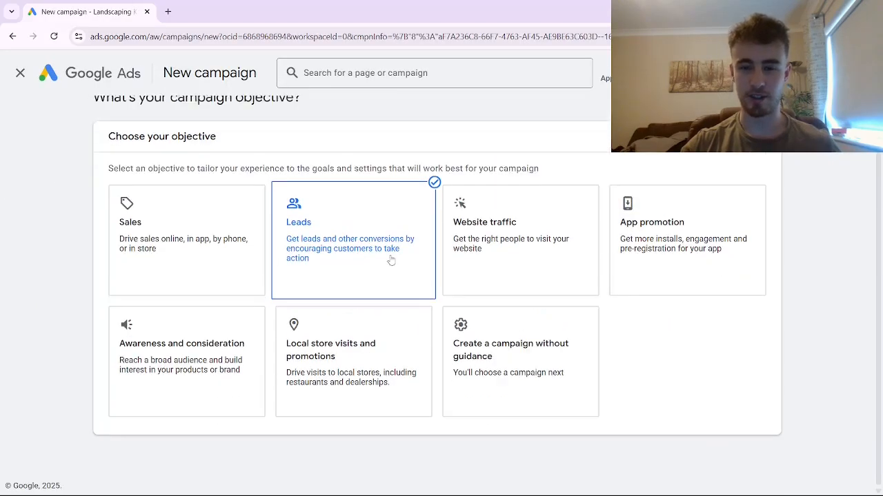
pyautogui.scroll(-3, 493, 269)
pyautogui.scroll(-2, 452, 261)
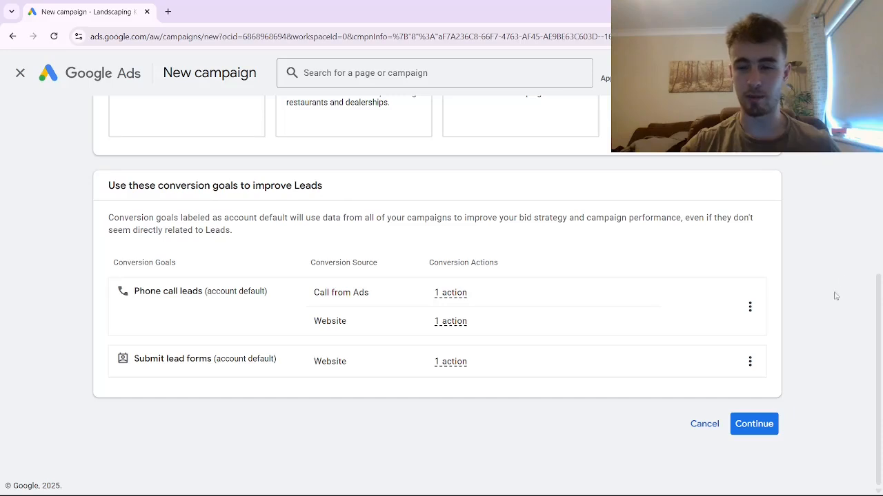
pyautogui.click(760, 434)
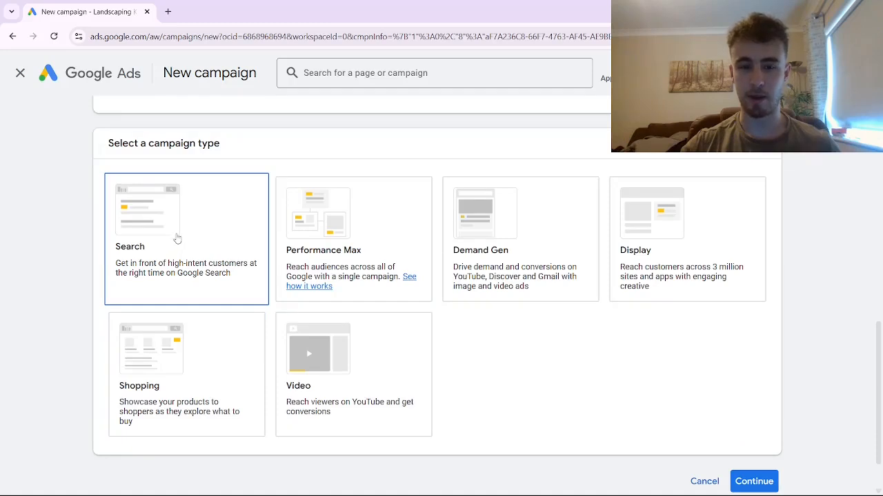
# Step: Select Search as the campaign type and continue without choosing any ways to reach the goal
pyautogui.click(178, 238)
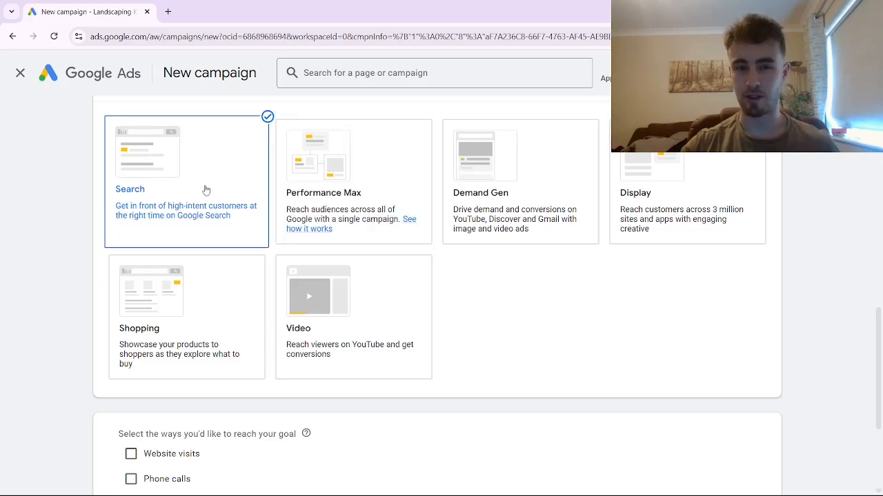
pyautogui.scroll(-2, 205, 190)
pyautogui.scroll(-1, 191, 223)
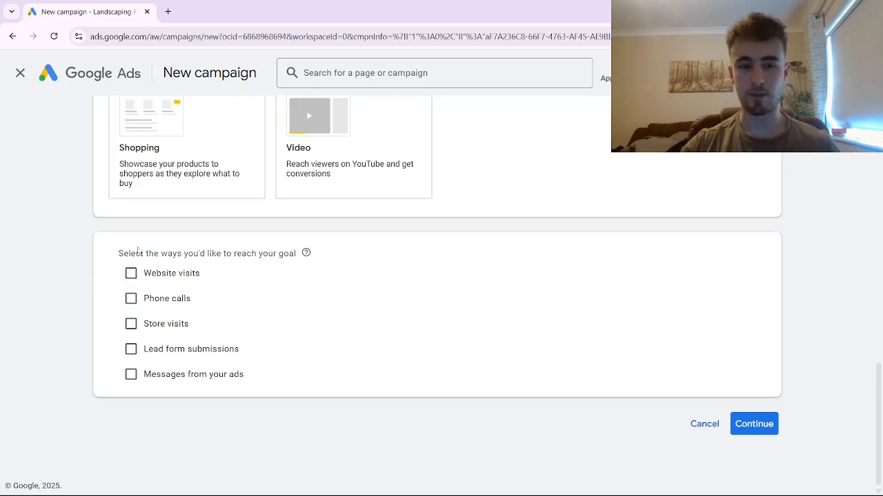
pyautogui.click(751, 426)
# Step: Name the campaign "RSA for video" and continue to the bidding settings
pyautogui.press('BackSpace')
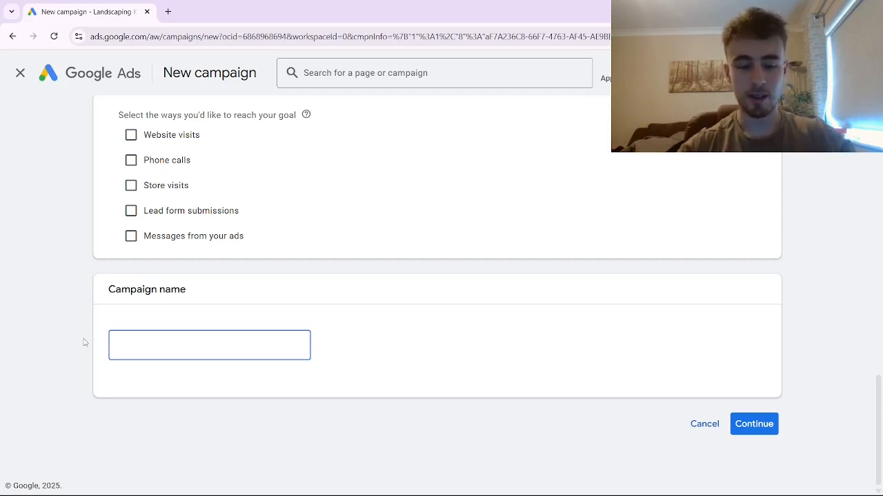
pyautogui.write('RSA')
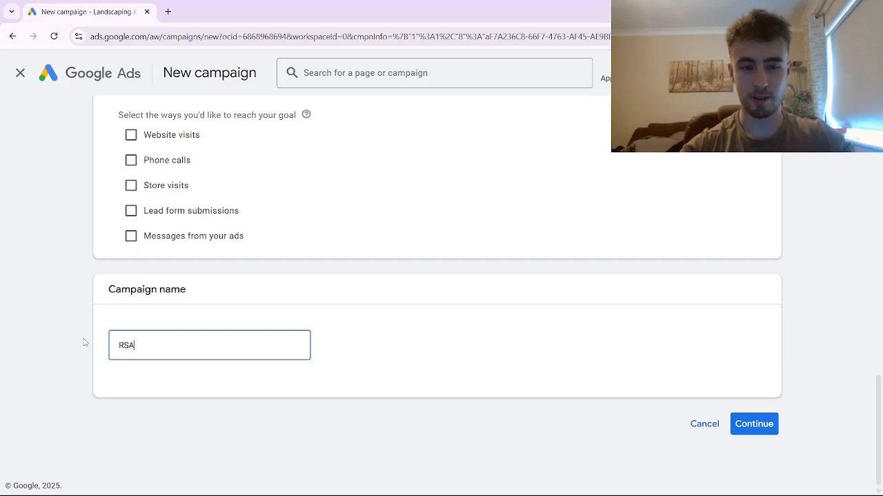
pyautogui.write(' for video')
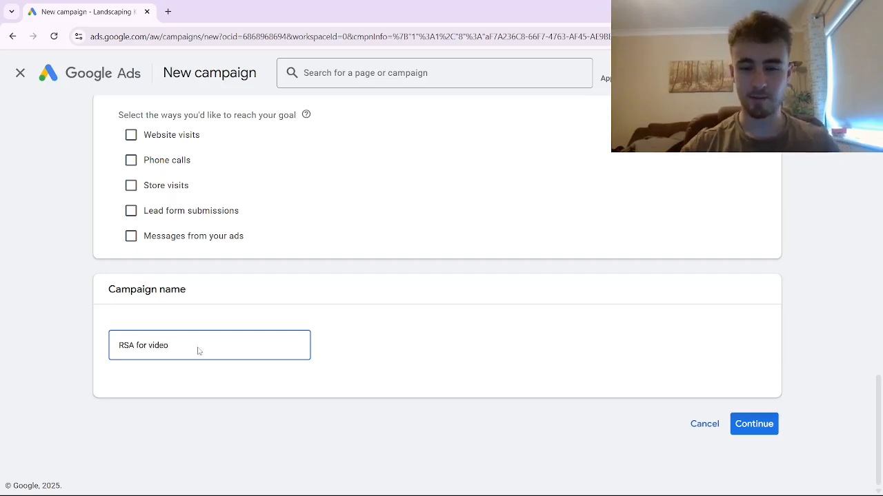
pyautogui.click(752, 424)
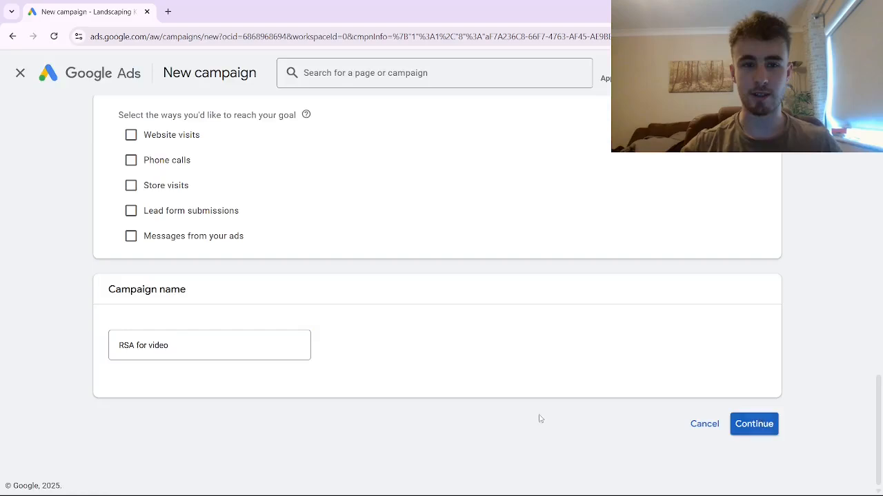
pyautogui.click(601, 407)
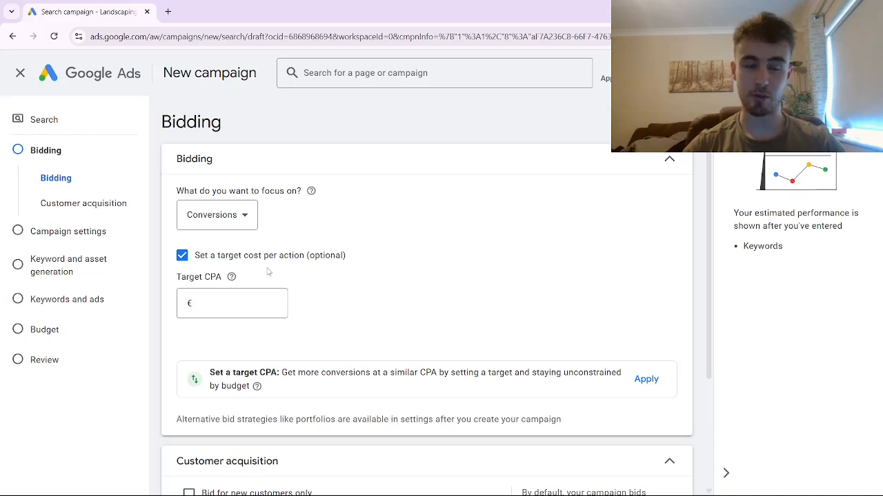
# Step: Set the bidding focus to Clicks and enable a maximum cost per click bid limit
pyautogui.click(245, 225)
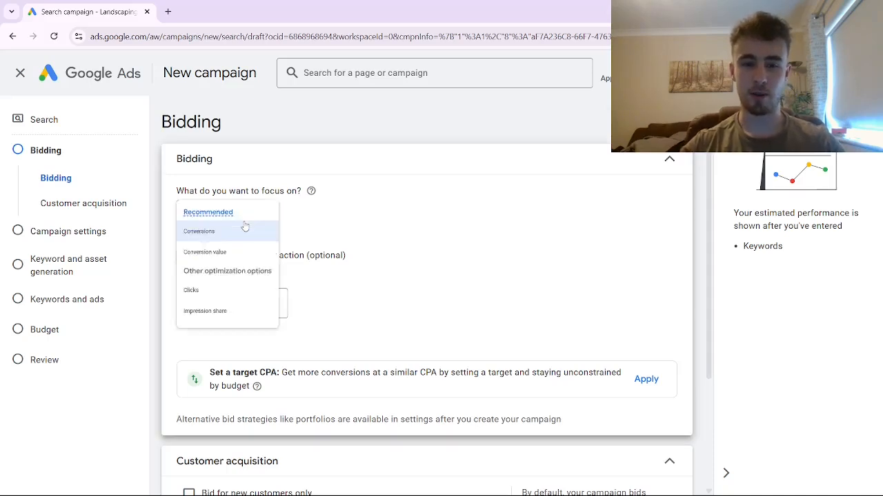
pyautogui.click(221, 336)
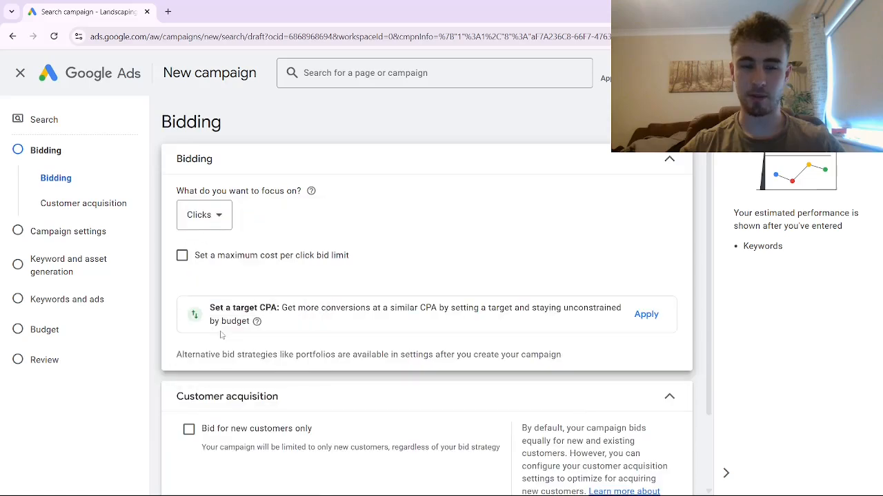
pyautogui.click(195, 257)
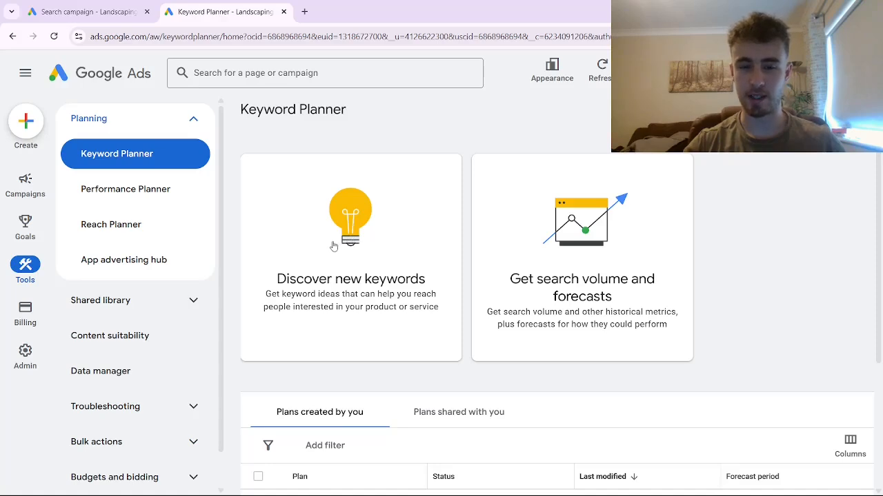
# Step: Start discovering new keywords in Keyword Planner and review the location setting, keeping Ireland
pyautogui.click(333, 246)
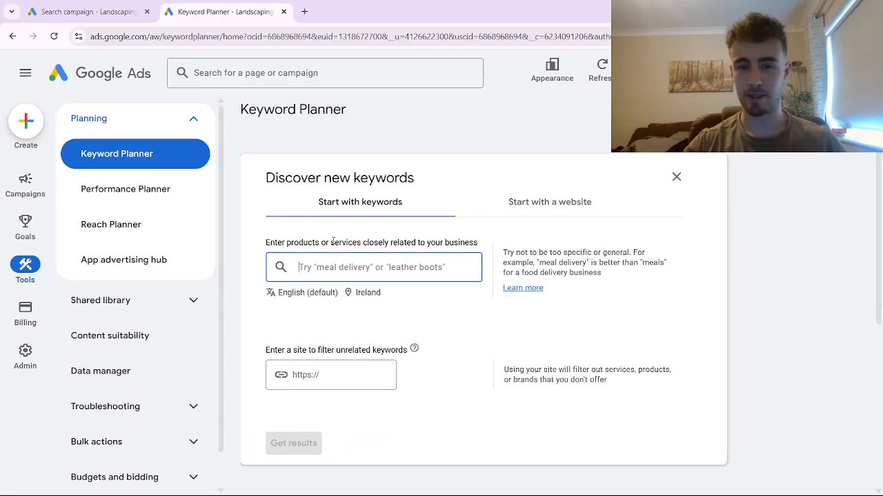
pyautogui.click(373, 295)
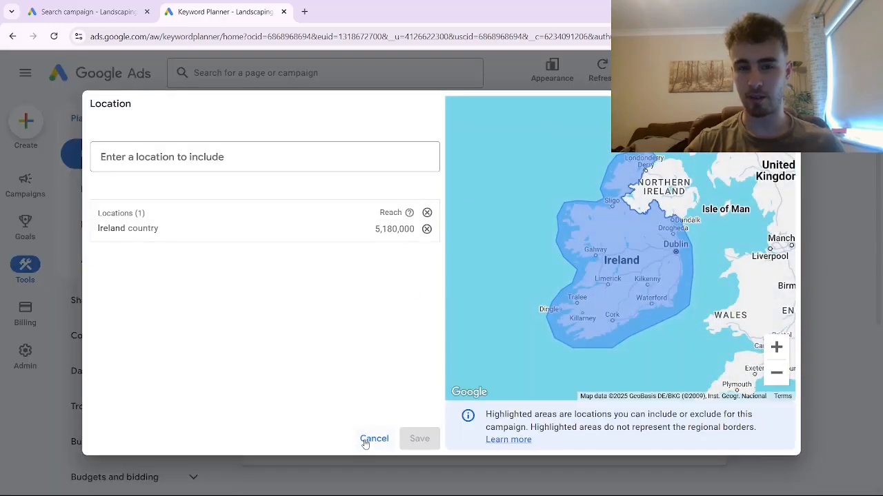
pyautogui.click(374, 439)
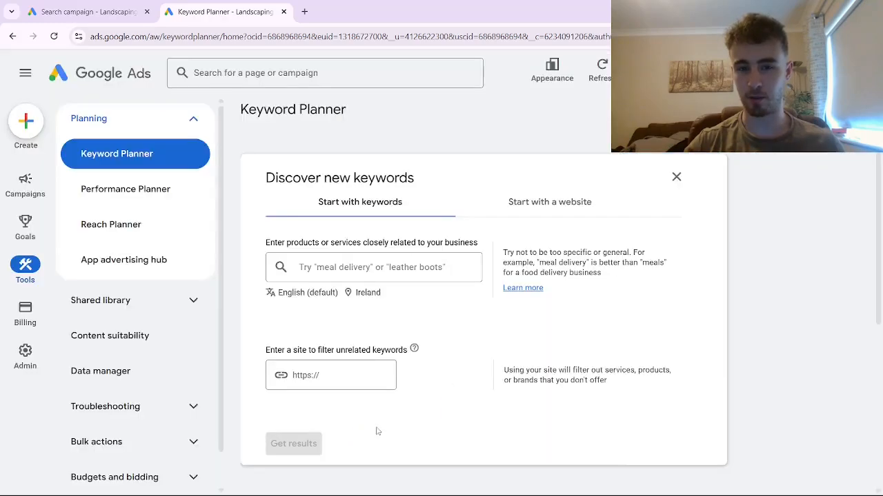
pyautogui.click(384, 276)
pyautogui.click(368, 292)
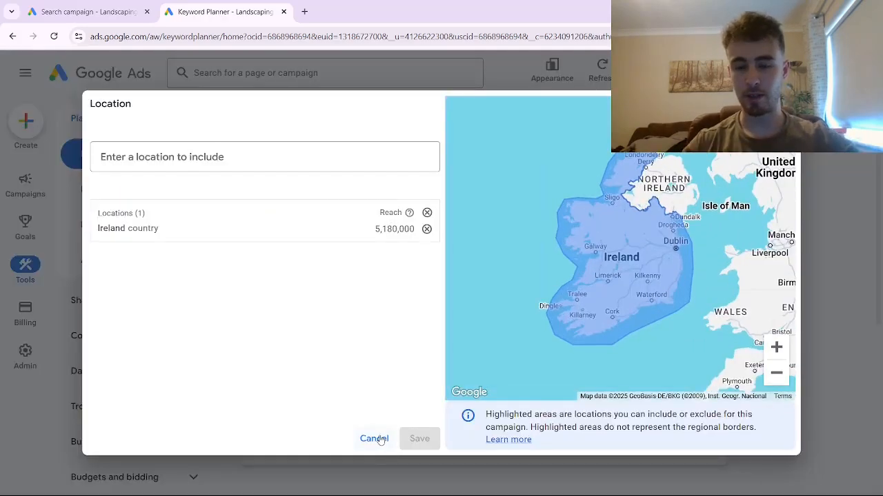
pyautogui.click(378, 439)
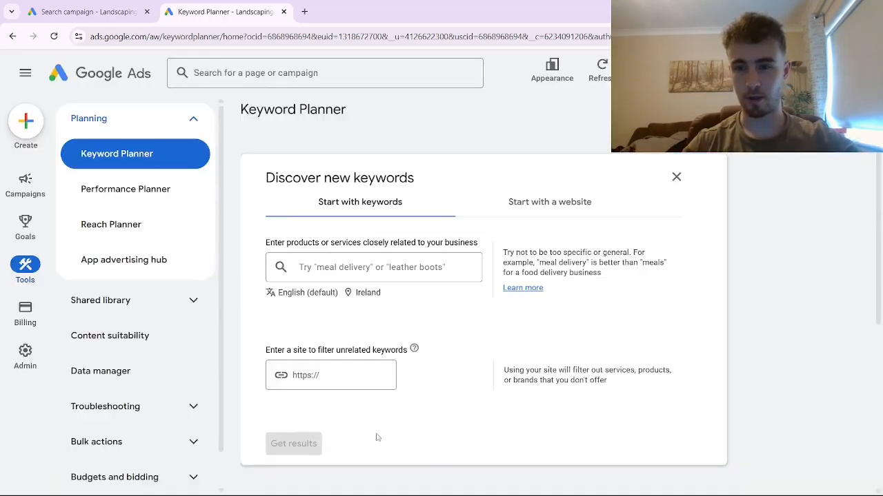
# Step: Get keyword ideas for "roofer near me" and "roof repair near me"
pyautogui.click(341, 267)
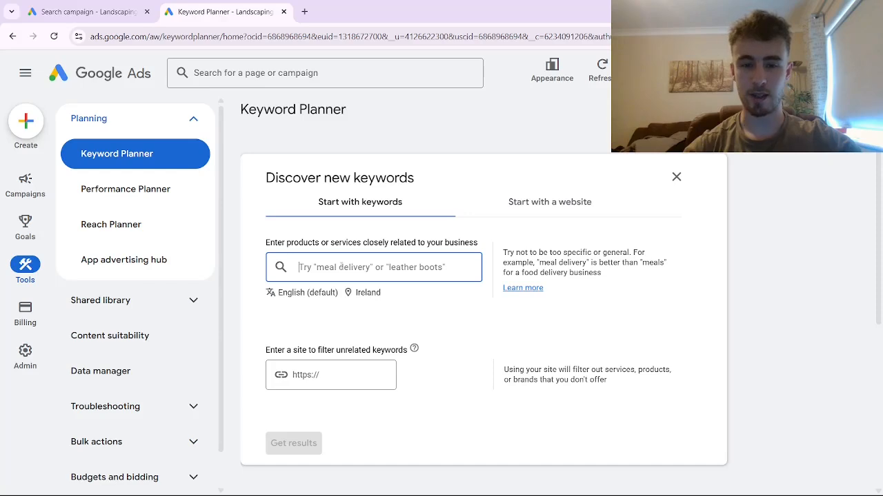
pyautogui.write('roofer')
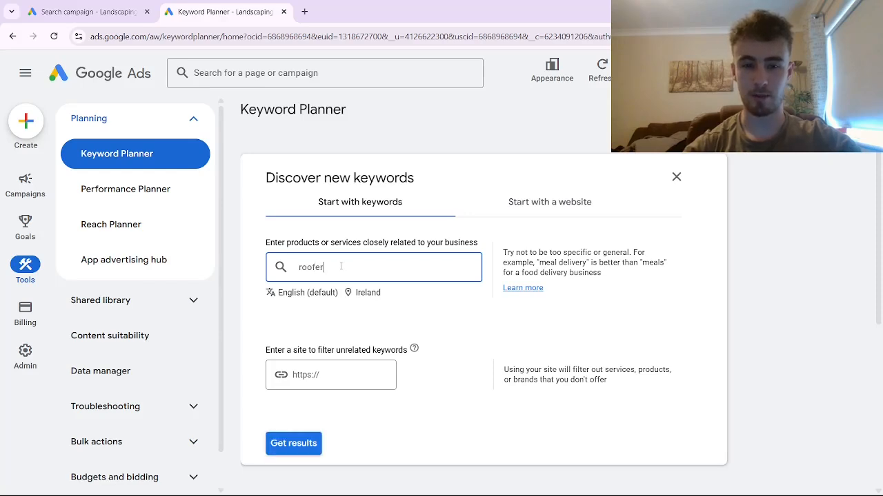
pyautogui.write(' near me')
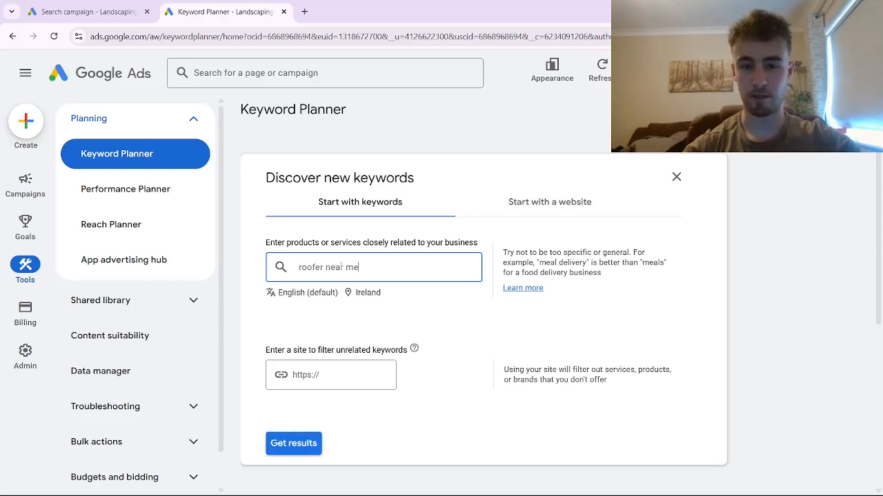
pyautogui.press('Return')
pyautogui.write('roof re')
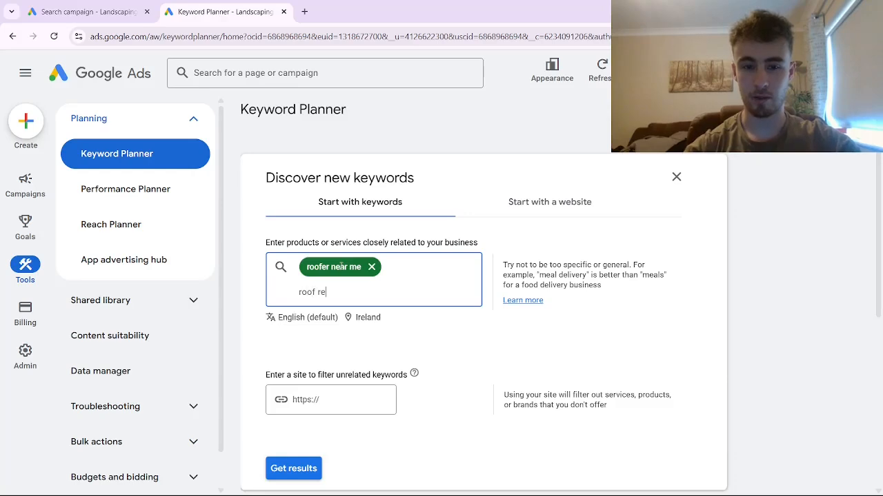
pyautogui.write('pair near me')
pyautogui.press('Return')
pyautogui.scroll(-1, 373, 276)
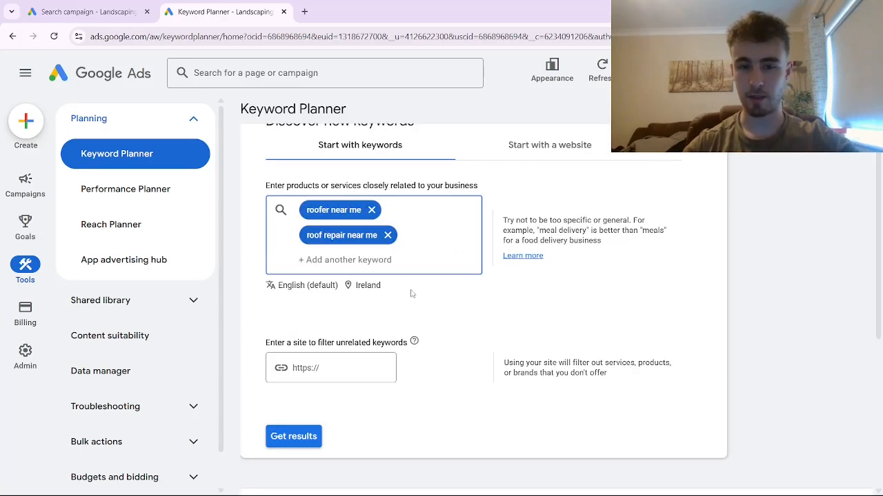
pyautogui.click(293, 440)
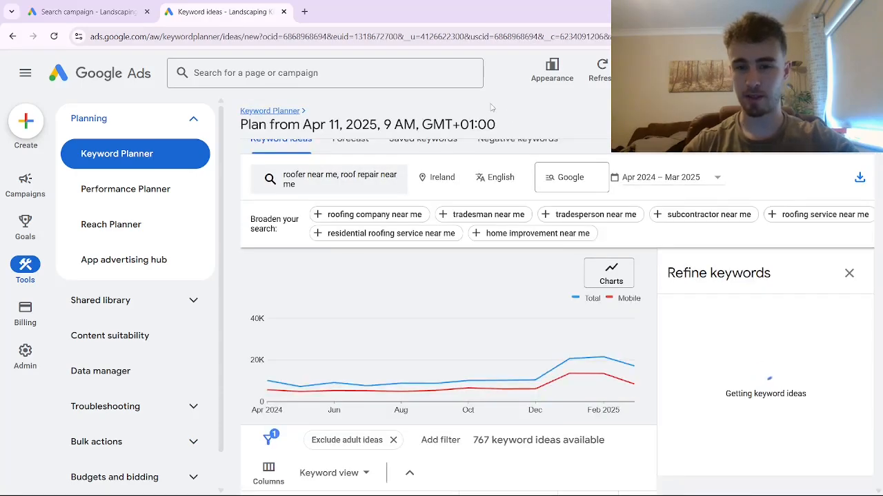
# Step: Examine the monthly searches and the low and high top of page bid ranges for the roofing keywords
pyautogui.scroll(-3, 876, 159)
pyautogui.scroll(-1, 876, 159)
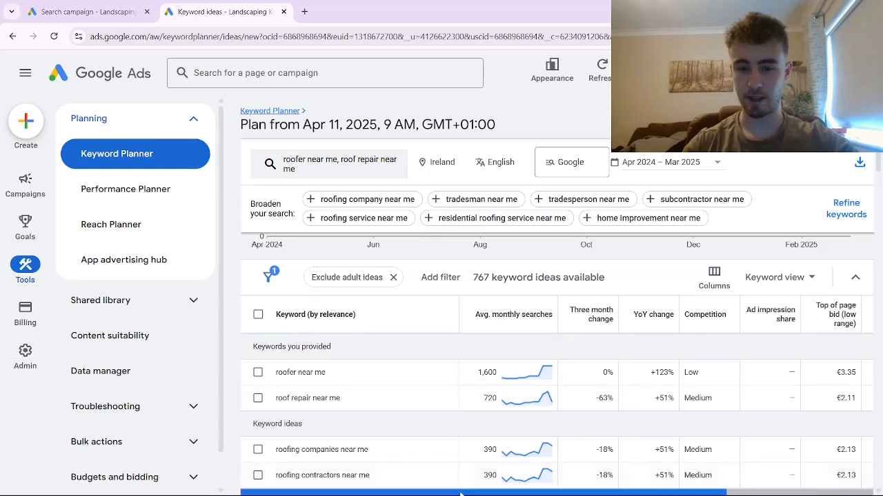
pyautogui.moveTo(460, 493); pyautogui.dragTo(518, 494)
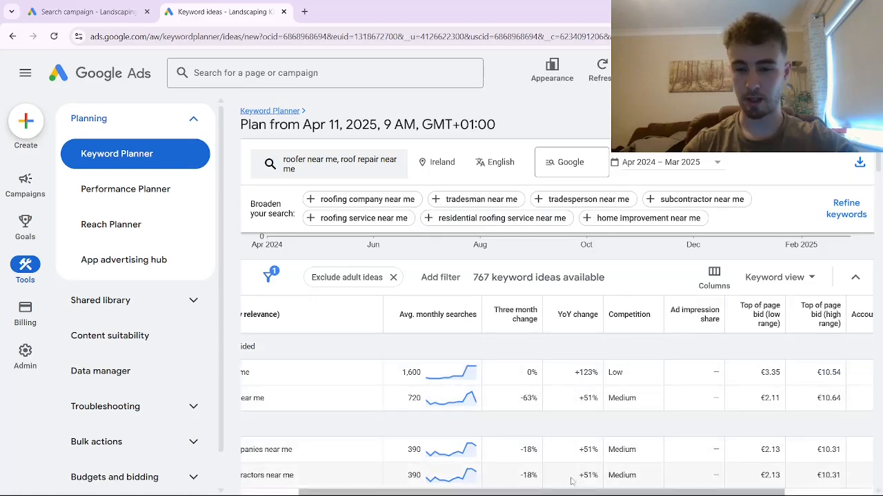
pyautogui.moveTo(562, 494); pyautogui.dragTo(578, 484)
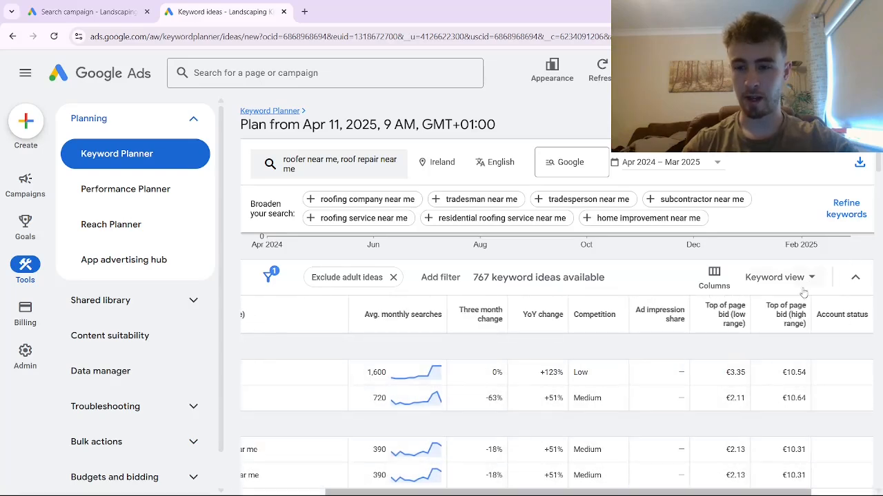
pyautogui.moveTo(789, 327)
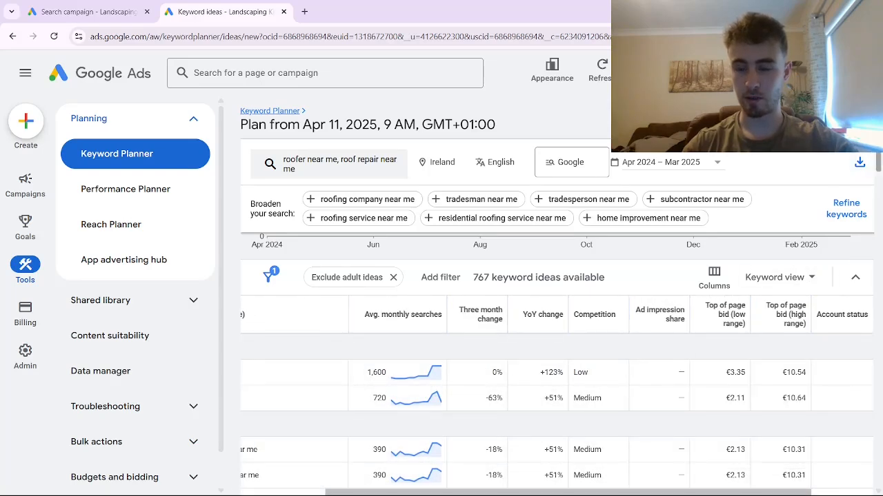
pyautogui.scroll(-1, 879, 156)
pyautogui.scroll(1, 878, 156)
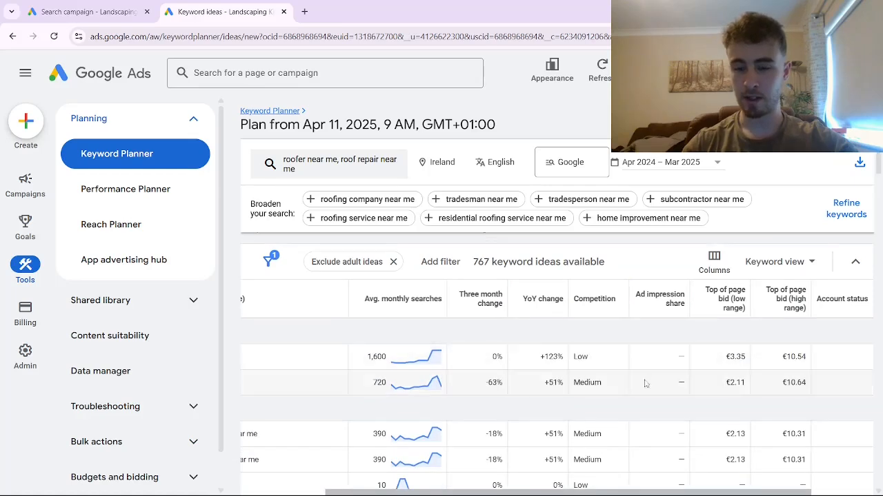
pyautogui.moveTo(729, 302)
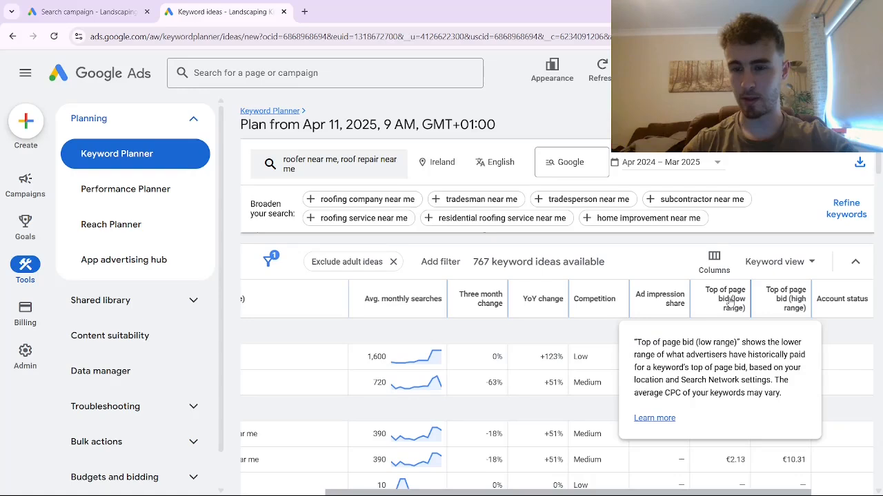
pyautogui.moveTo(791, 297)
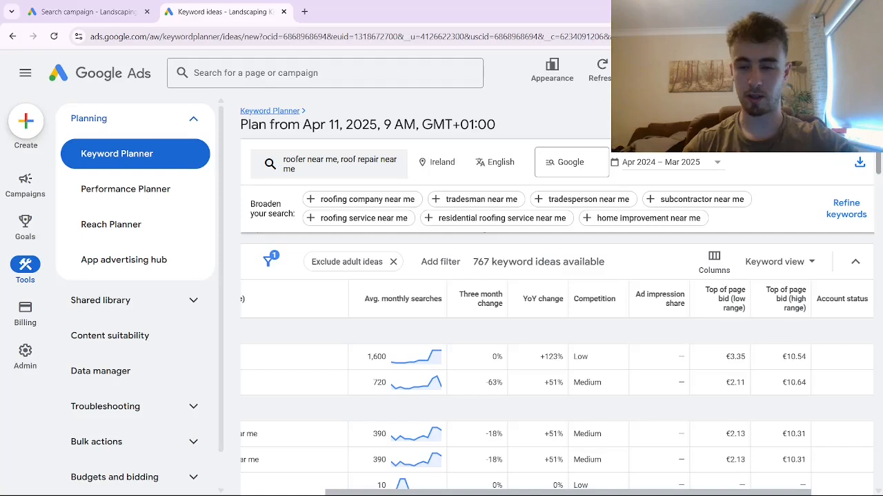
pyautogui.scroll(-1, 772, 368)
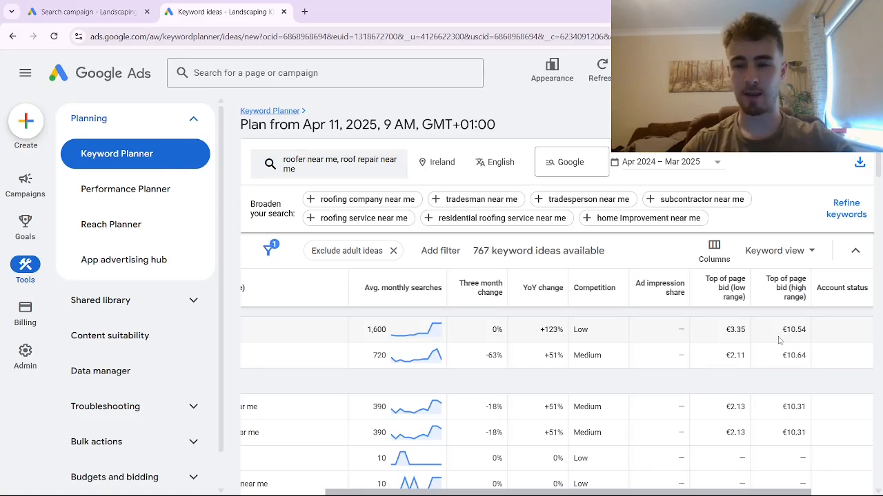
# Step: Return to the campaign draft, set the maximum CPC bid limit to €9, and proceed to the campaign settings
pyautogui.click(58, 13)
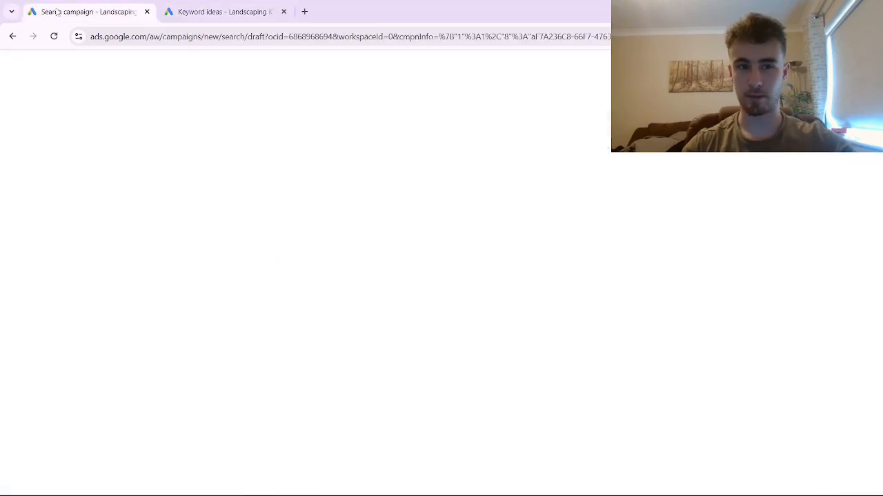
pyautogui.click(227, 304)
pyautogui.write('9')
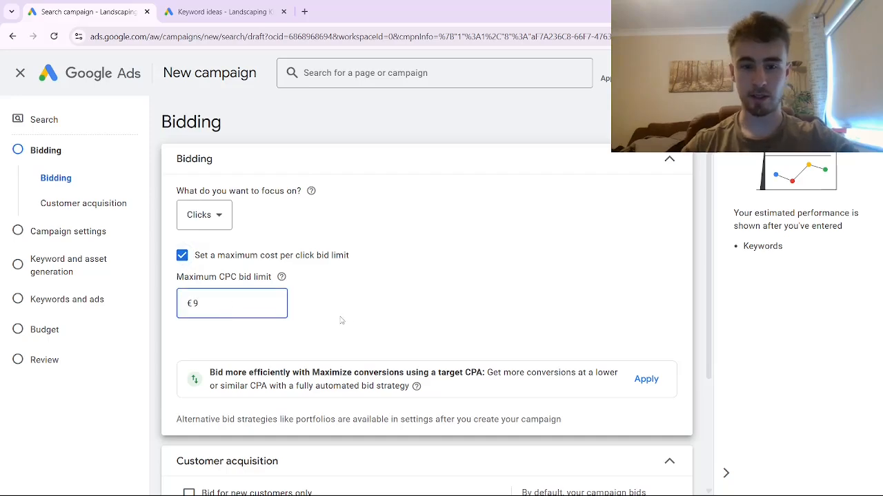
pyautogui.scroll(-2, 339, 316)
pyautogui.scroll(-1, 322, 288)
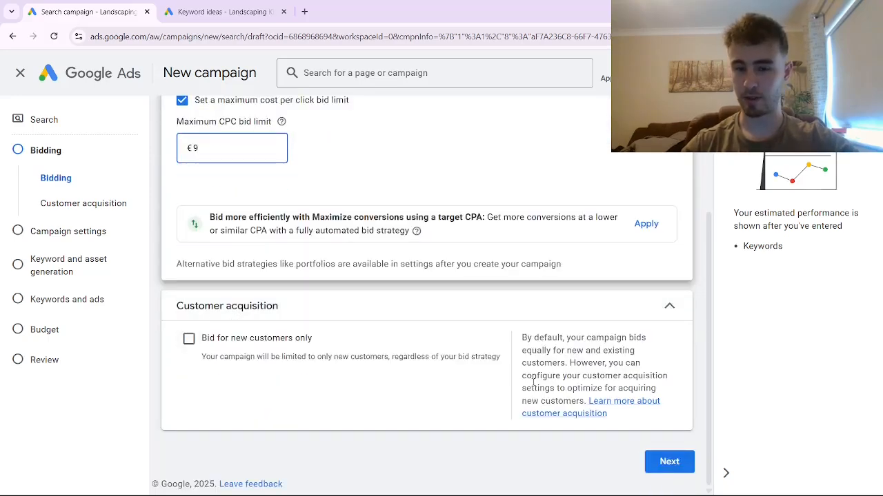
pyautogui.click(670, 464)
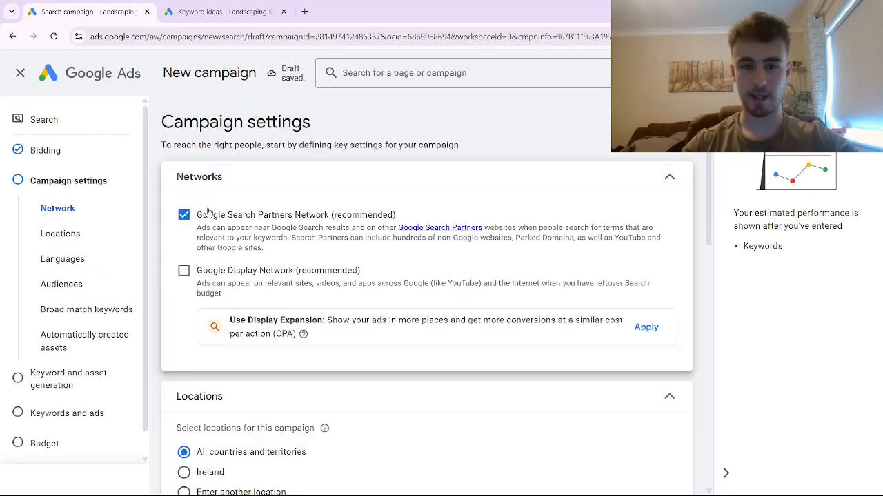
# Step: Exclude the Google Search Partners Network from the campaign's networks
pyautogui.click(183, 216)
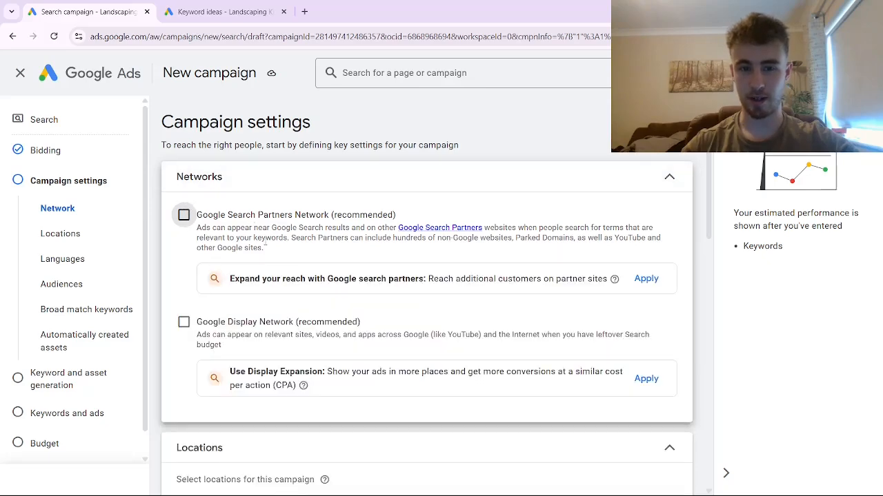
pyautogui.scroll(-1, 266, 265)
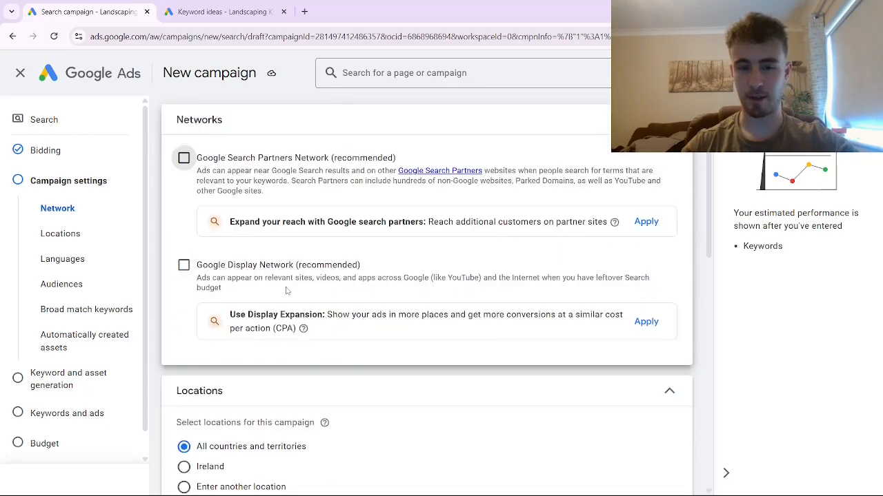
pyautogui.scroll(-2, 285, 303)
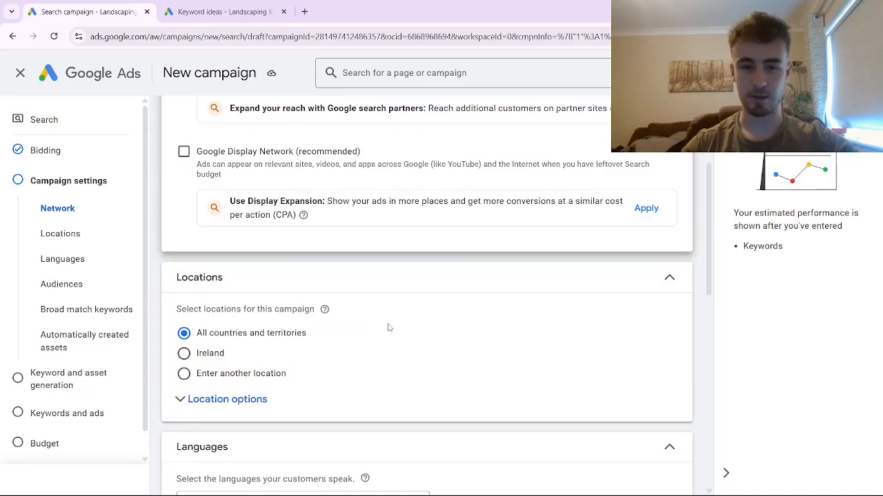
# Step: Set the location option to Presence: people in or regularly in the included locations
pyautogui.scroll(-1, 387, 328)
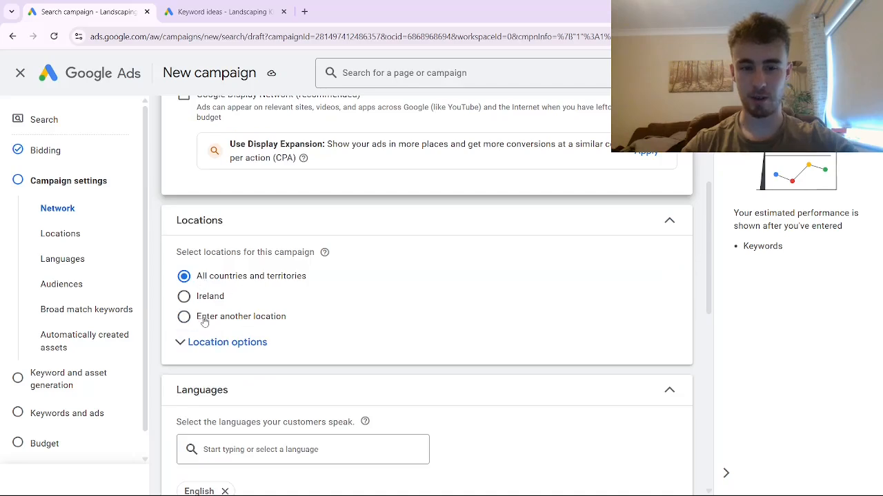
pyautogui.click(238, 342)
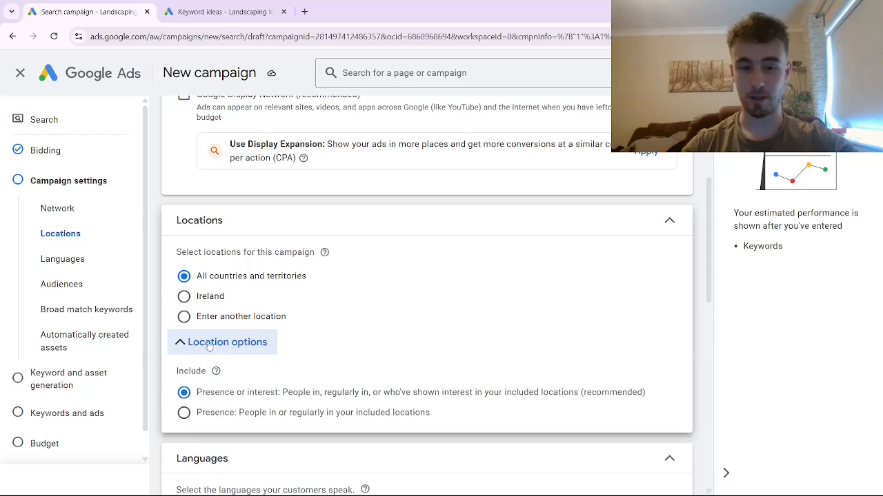
pyautogui.click(209, 345)
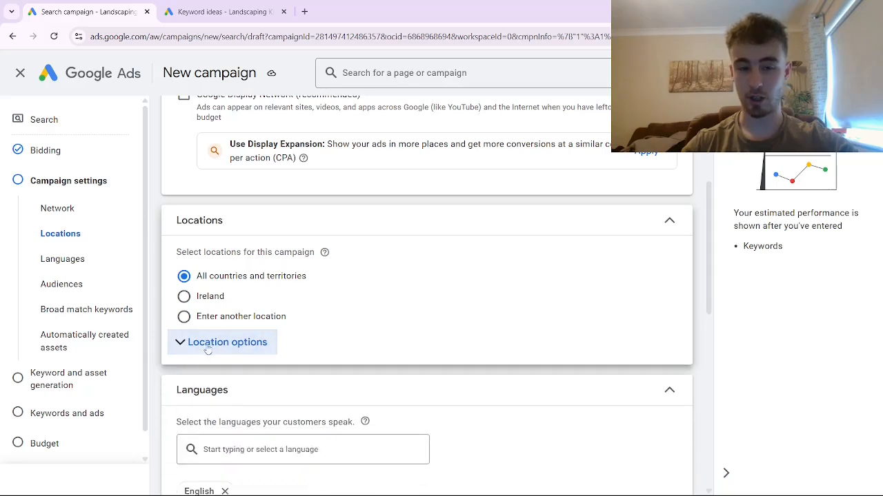
pyautogui.click(207, 349)
pyautogui.click(184, 414)
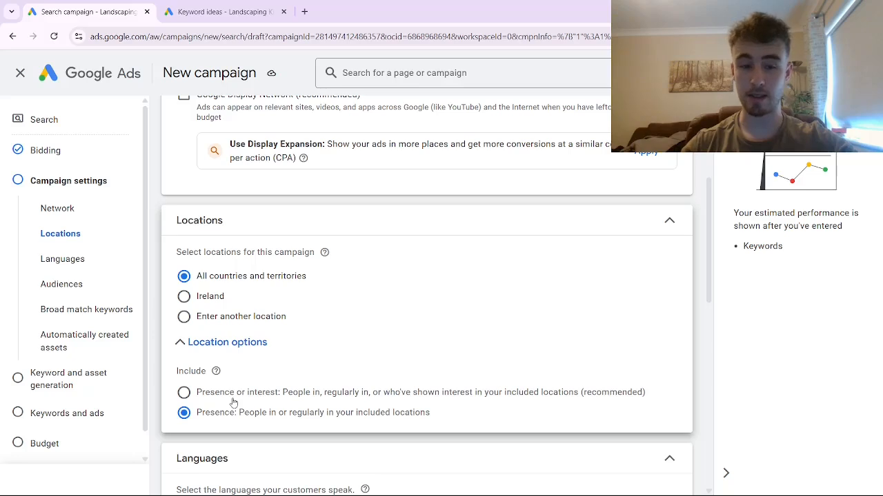
pyautogui.click(205, 344)
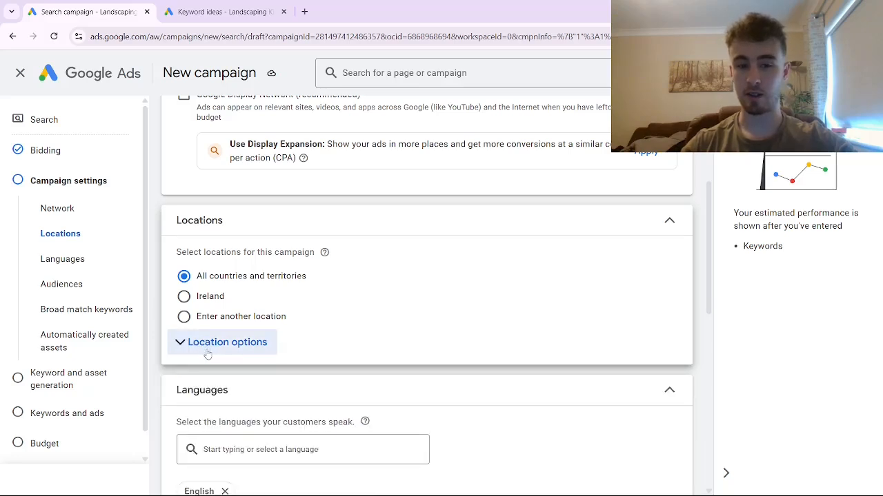
pyautogui.click(214, 345)
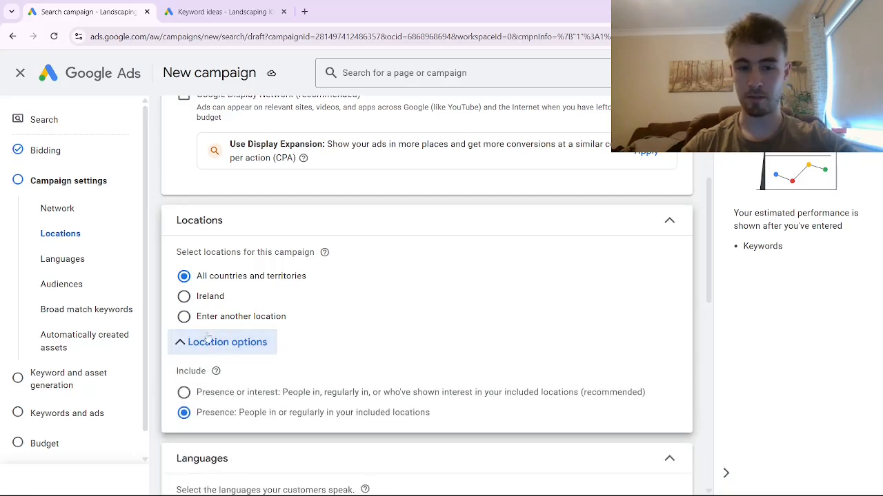
# Step: Find the country Ireland with the advanced location search, include it as the campaign's target location, and save
pyautogui.click(184, 317)
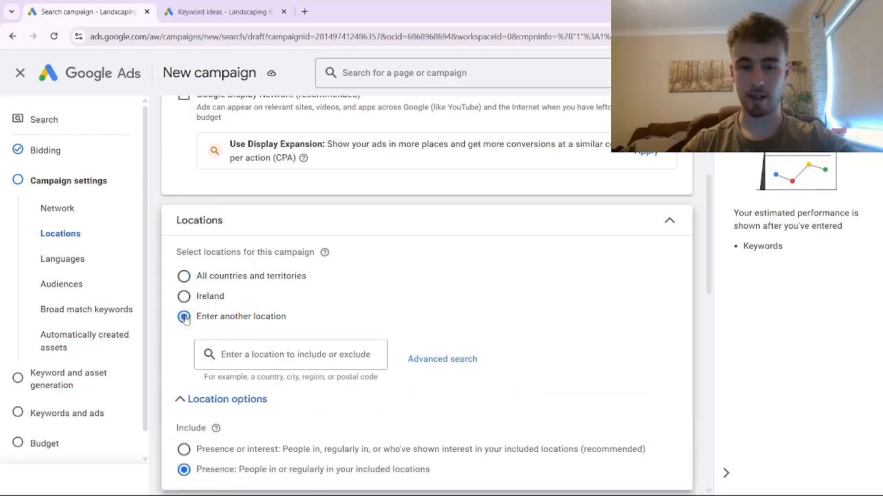
pyautogui.click(426, 366)
pyautogui.write('ir')
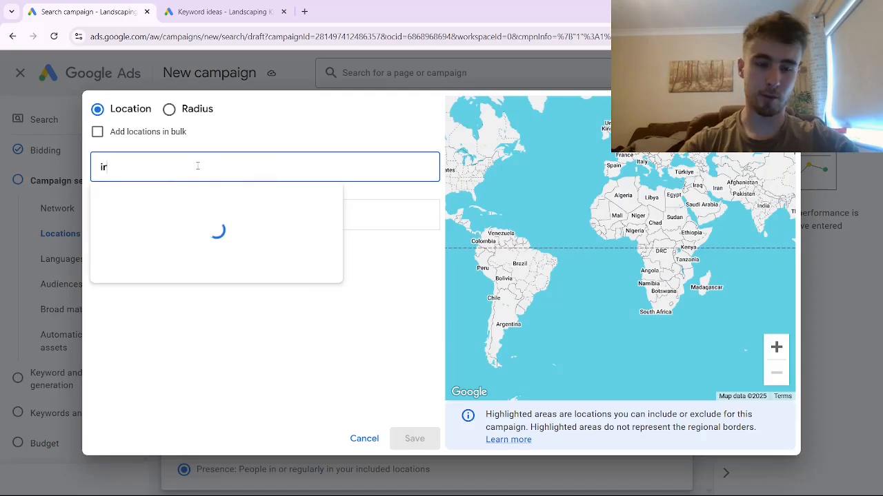
pyautogui.write('eland')
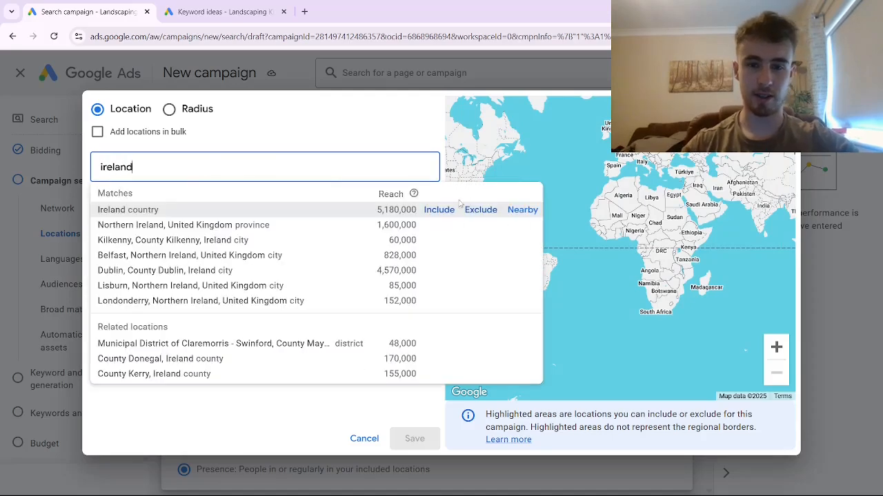
pyautogui.click(449, 210)
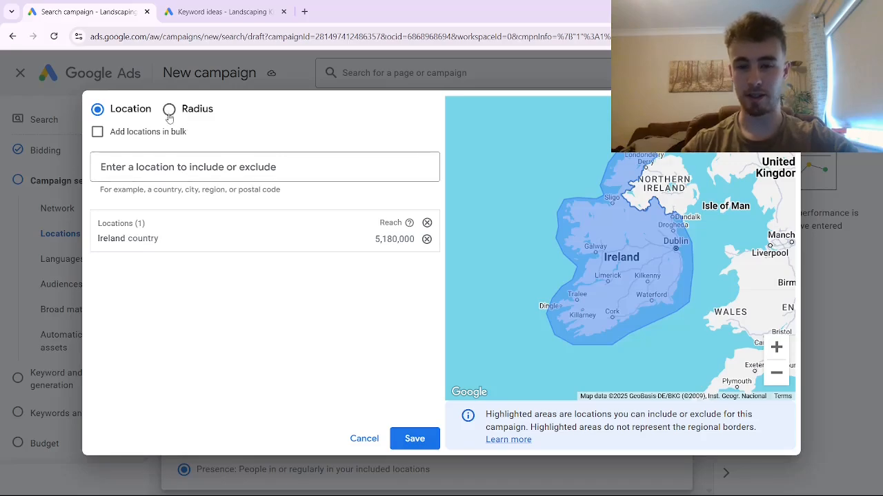
pyautogui.click(412, 437)
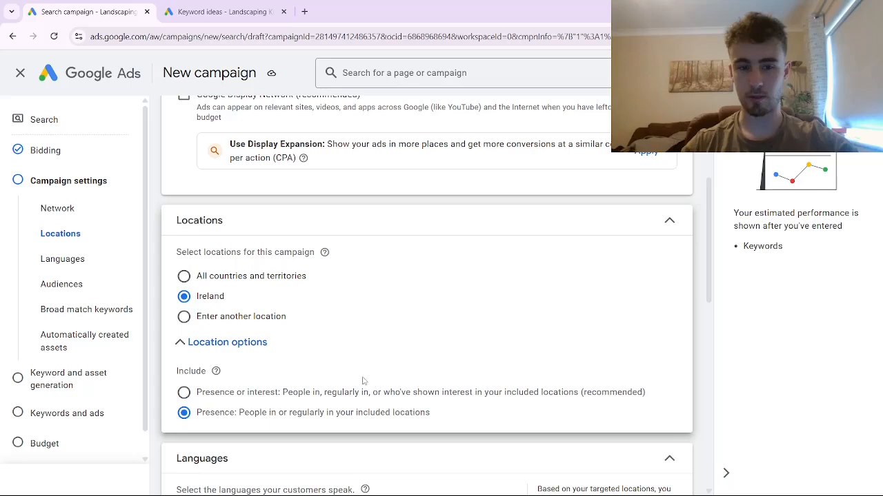
# Step: Add all the suggested audience segments under Recent and ideas to the campaign
pyautogui.scroll(-4, 178, 221)
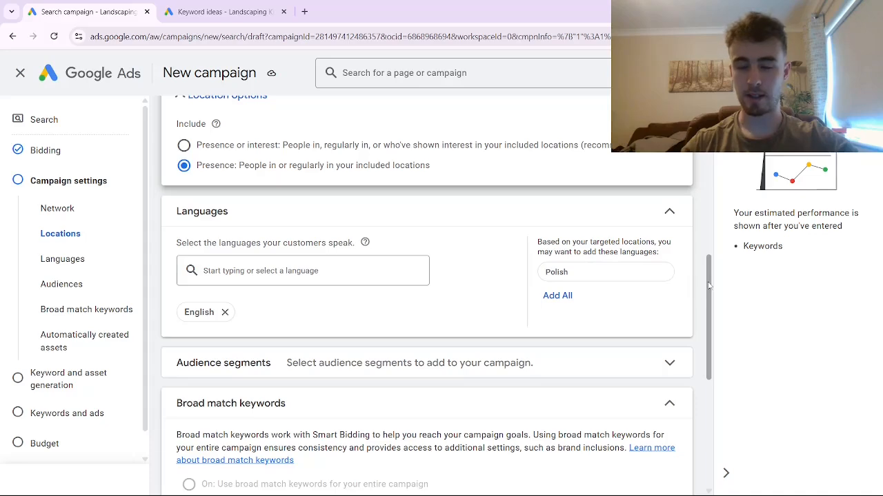
pyautogui.moveTo(709, 286)
pyautogui.mouseDown()
pyautogui.moveTo(713, 303)
pyautogui.moveTo(708, 274)
pyautogui.mouseUp()
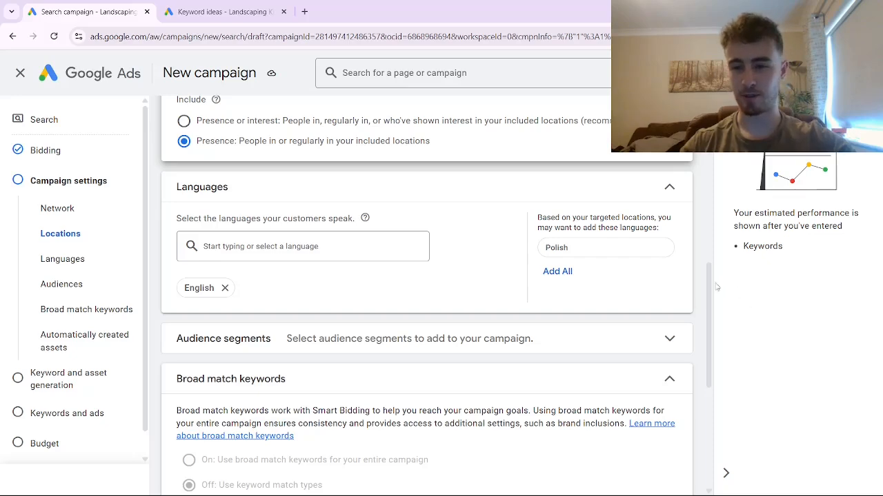
pyautogui.scroll(-1, 710, 286)
pyautogui.click(209, 246)
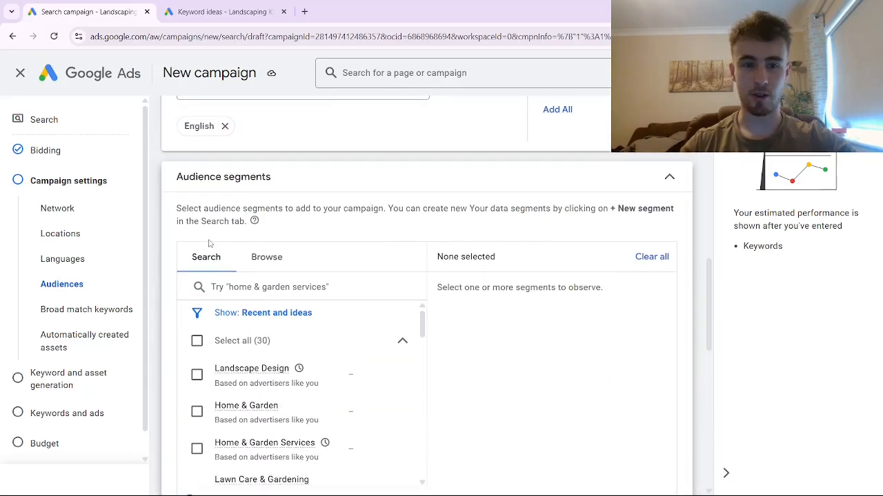
pyautogui.scroll(-3, 706, 258)
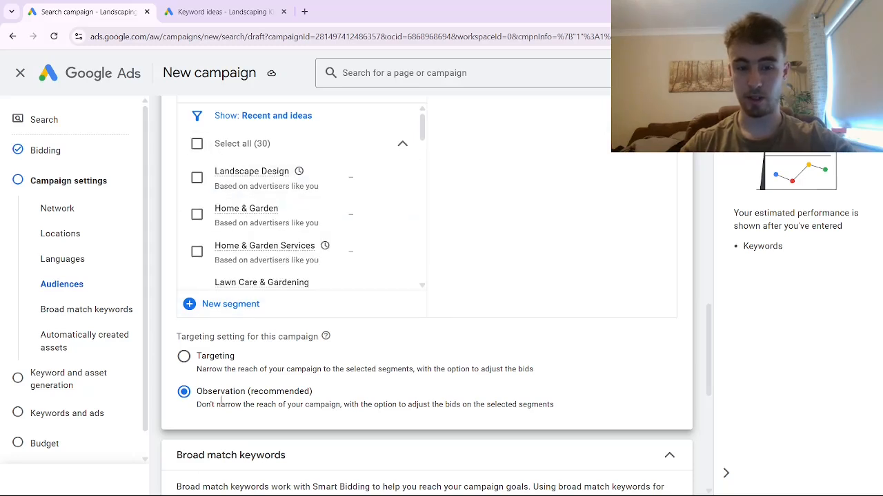
pyautogui.click(196, 145)
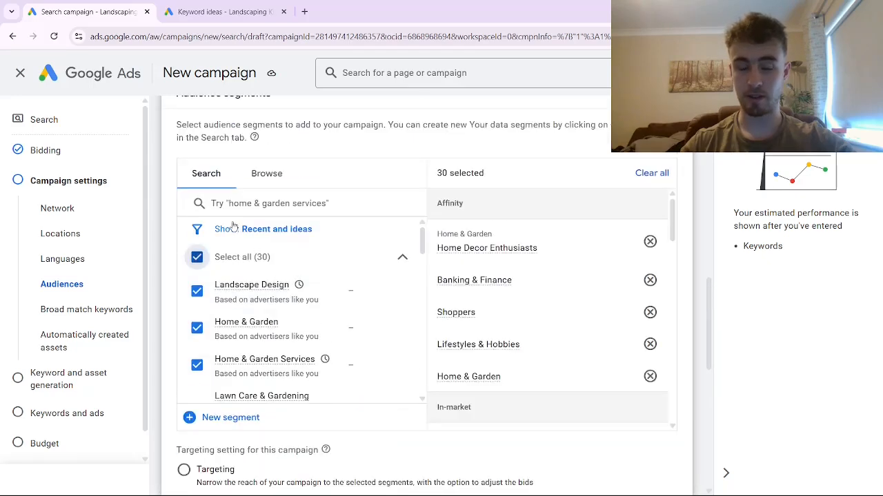
# Step: Browse the Who they are demographics and add all five parent groups, from Parents of Infants to Parents of Teens
pyautogui.click(266, 173)
pyautogui.click(286, 218)
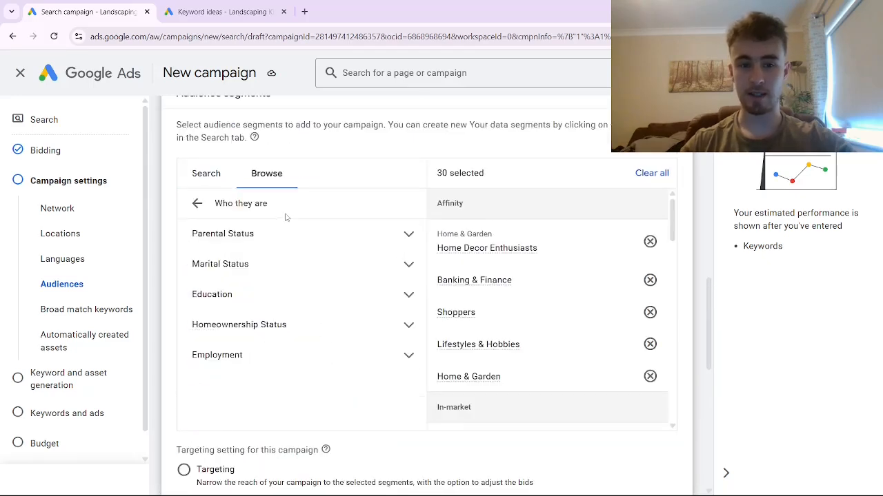
pyautogui.click(284, 234)
pyautogui.click(299, 267)
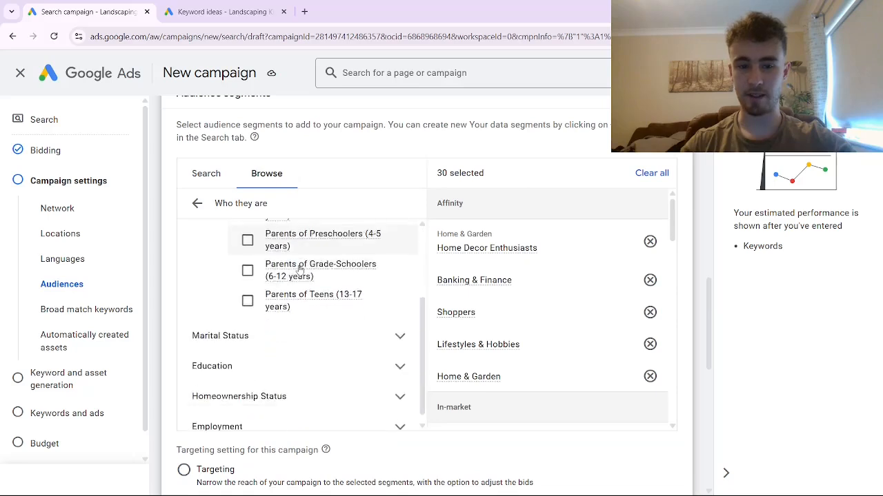
pyautogui.scroll(-2, 306, 315)
pyautogui.scroll(2, 305, 315)
pyautogui.click(247, 295)
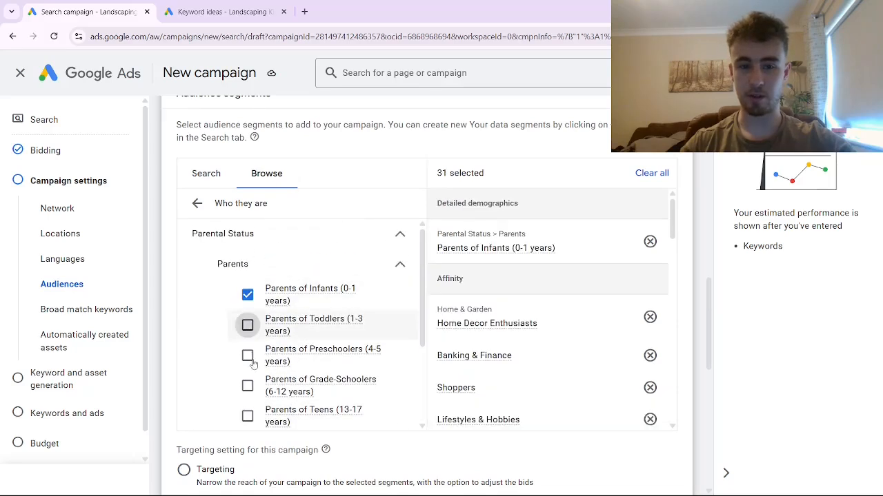
pyautogui.click(246, 325)
pyautogui.click(247, 355)
pyautogui.click(247, 386)
pyautogui.click(247, 416)
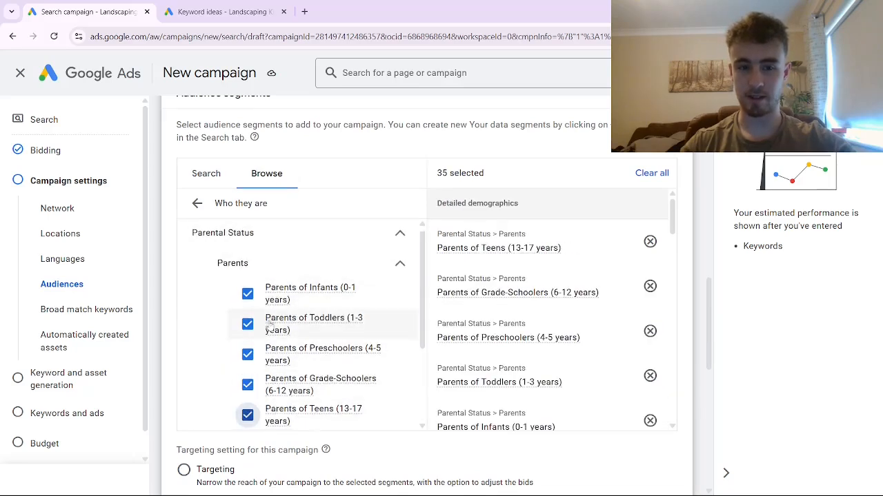
# Step: Add the marital status segments Single, In a Relationship and Married
pyautogui.scroll(-3, 212, 301)
pyautogui.click(222, 293)
pyautogui.click(222, 322)
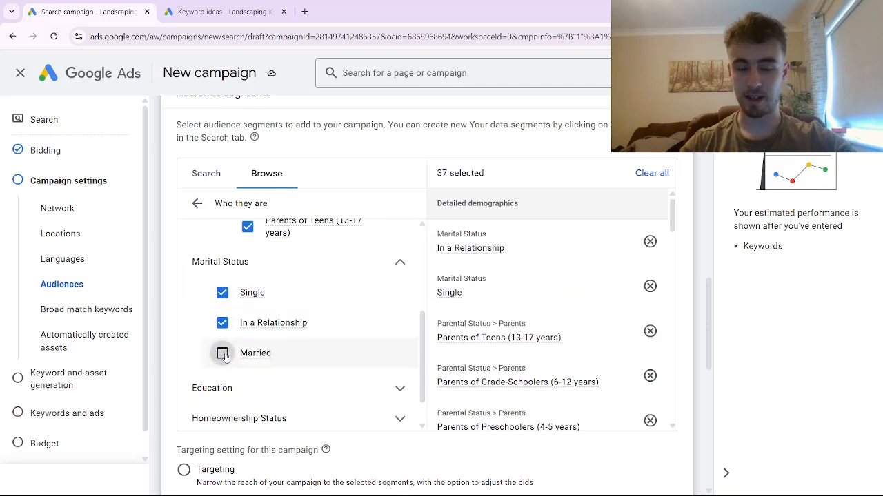
pyautogui.click(222, 352)
# Step: Add the educational attainment segments High School Graduate, Bachelor's Degree and Advanced Degree
pyautogui.scroll(-1, 252, 361)
pyautogui.click(277, 344)
pyautogui.scroll(-1, 285, 341)
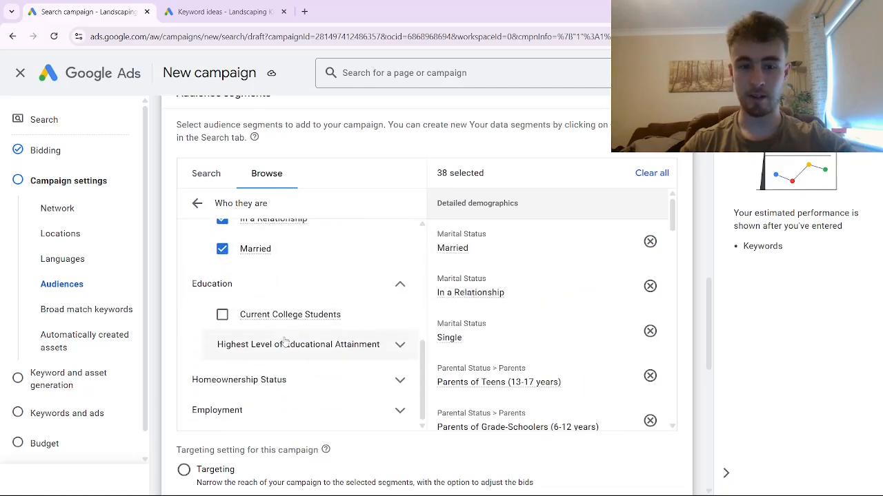
pyautogui.click(286, 345)
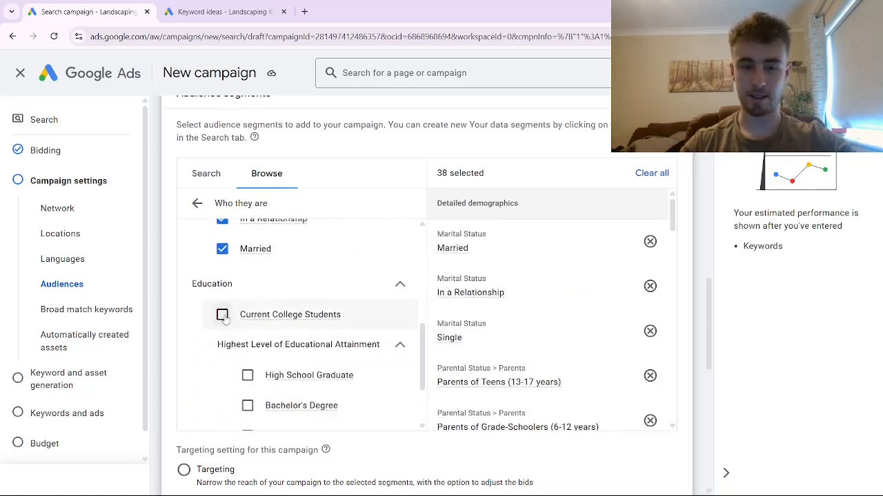
pyautogui.scroll(-1, 272, 318)
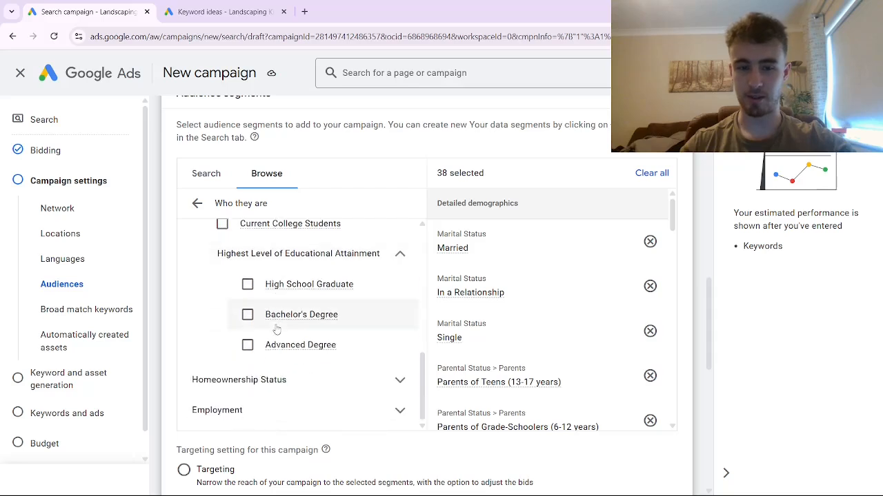
pyautogui.click(248, 285)
pyautogui.click(248, 314)
pyautogui.click(248, 346)
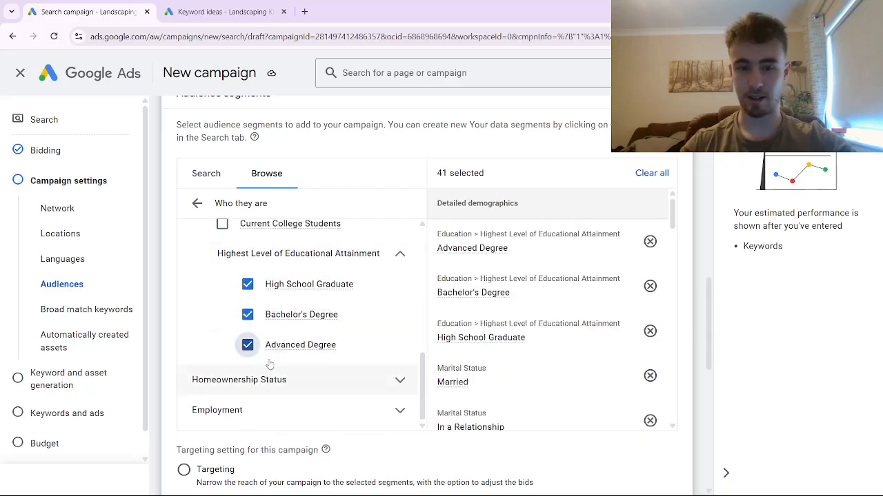
# Step: Add the Homeowners segment from the homeownership demographics
pyautogui.click(282, 379)
pyautogui.scroll(-1, 293, 362)
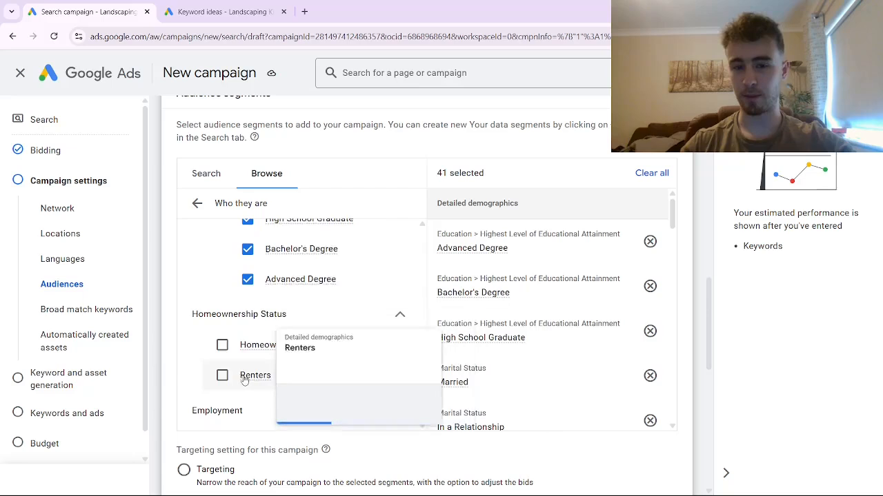
pyautogui.click(222, 347)
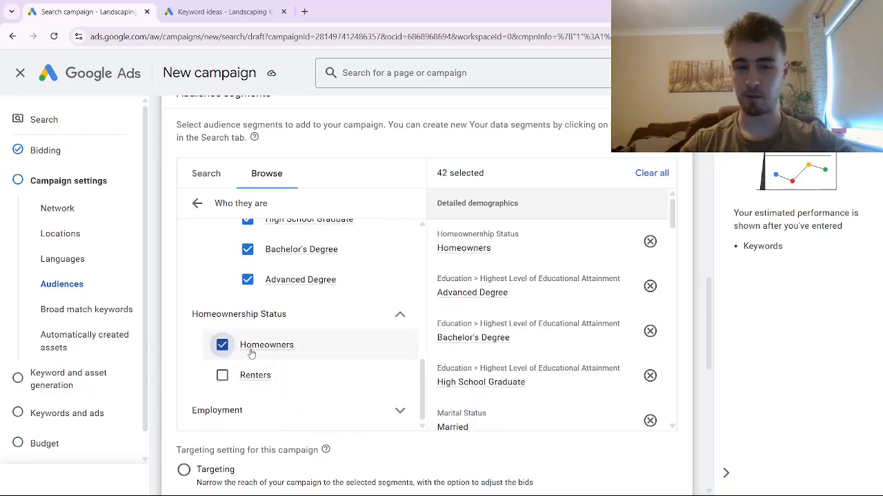
# Step: Examine the Company Size segments under the Employment demographics and collapse the group without adding any
pyautogui.scroll(-1, 252, 392)
pyautogui.click(276, 351)
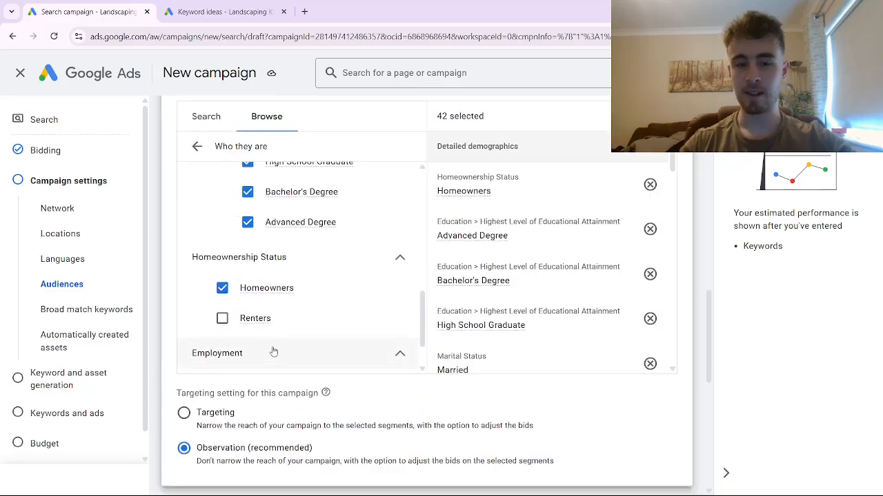
pyautogui.scroll(-1, 278, 336)
pyautogui.click(269, 332)
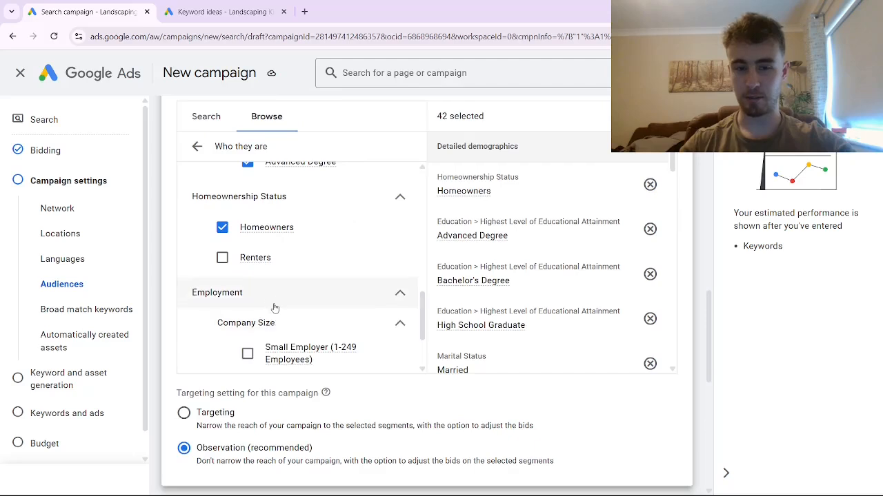
pyautogui.click(269, 295)
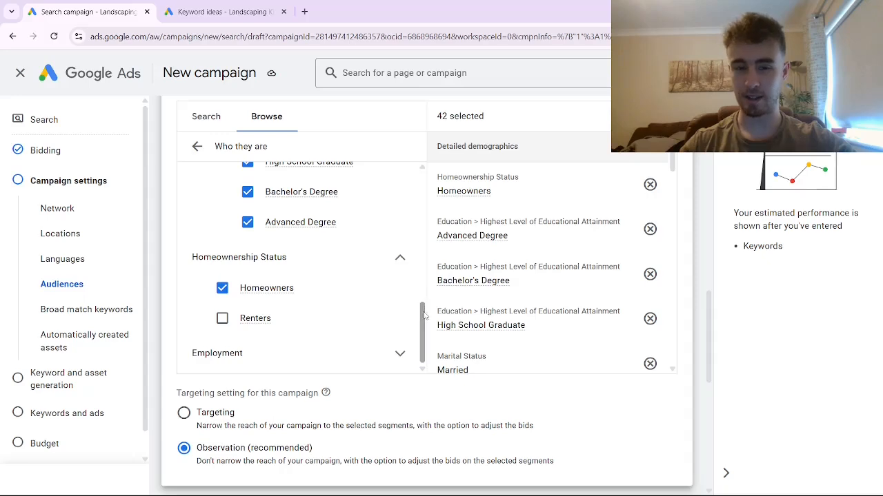
# Step: Go past the broad match and automatically created assets settings, and open the Ad rotation options in the additional campaign settings
pyautogui.scroll(1, 382, 244)
pyautogui.scroll(-2, 366, 315)
pyautogui.scroll(1, 410, 231)
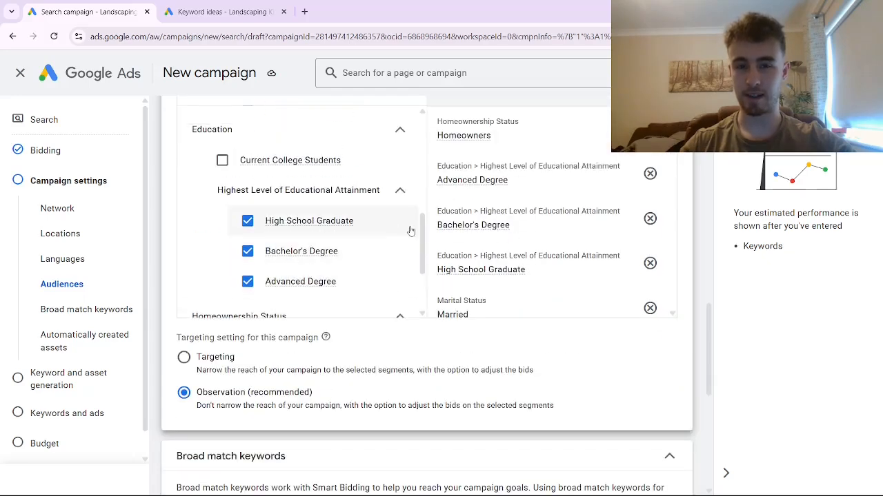
pyautogui.scroll(-1, 712, 320)
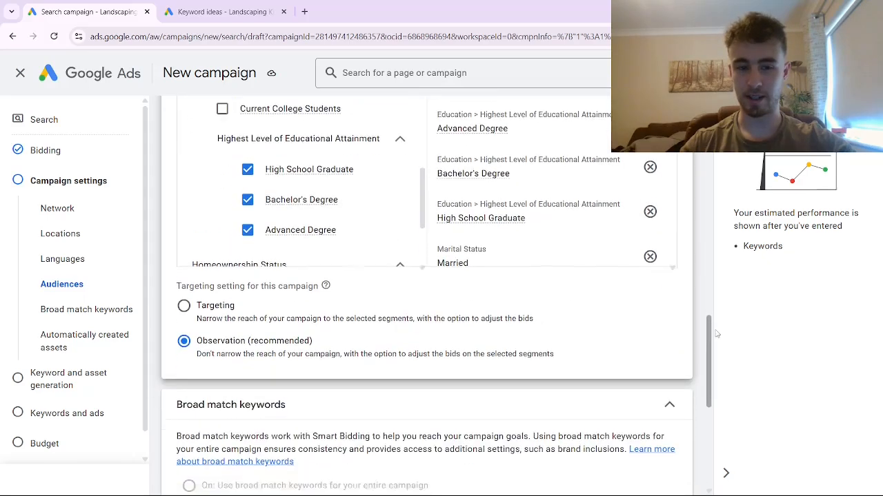
pyautogui.scroll(-1, 283, 311)
pyautogui.scroll(-2, 285, 311)
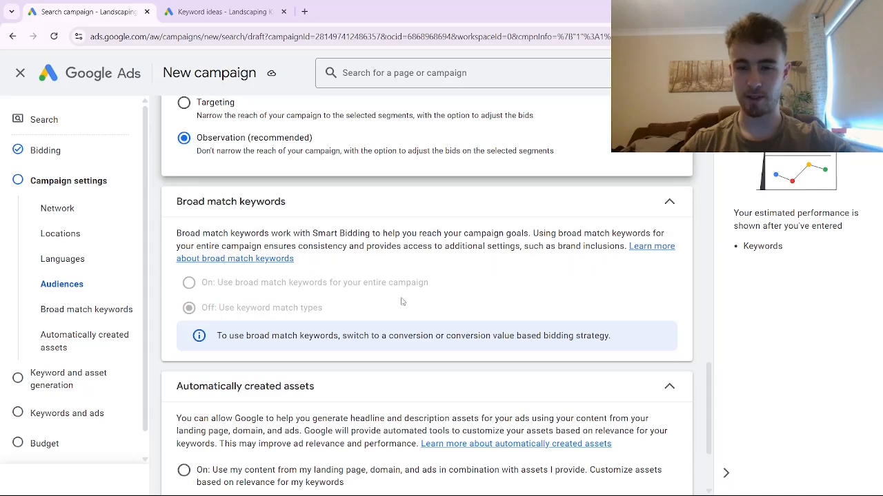
pyautogui.scroll(-2, 717, 422)
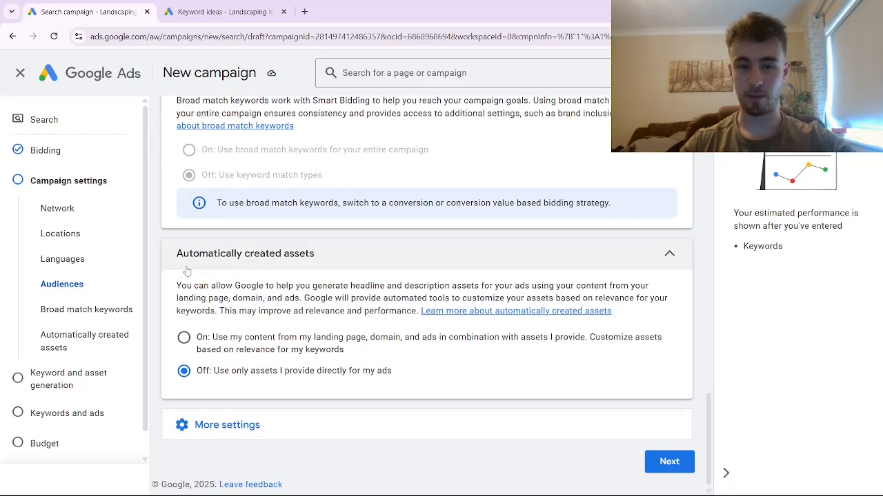
pyautogui.click(239, 432)
pyautogui.scroll(-2, 253, 416)
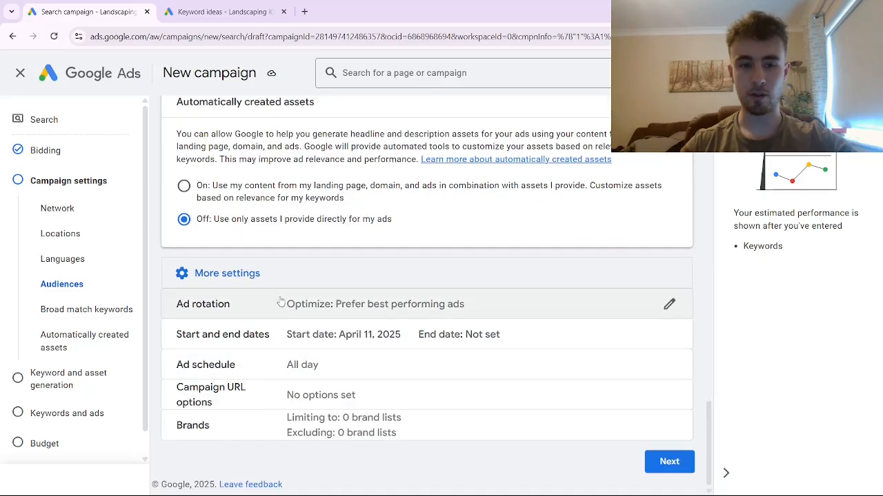
pyautogui.click(303, 313)
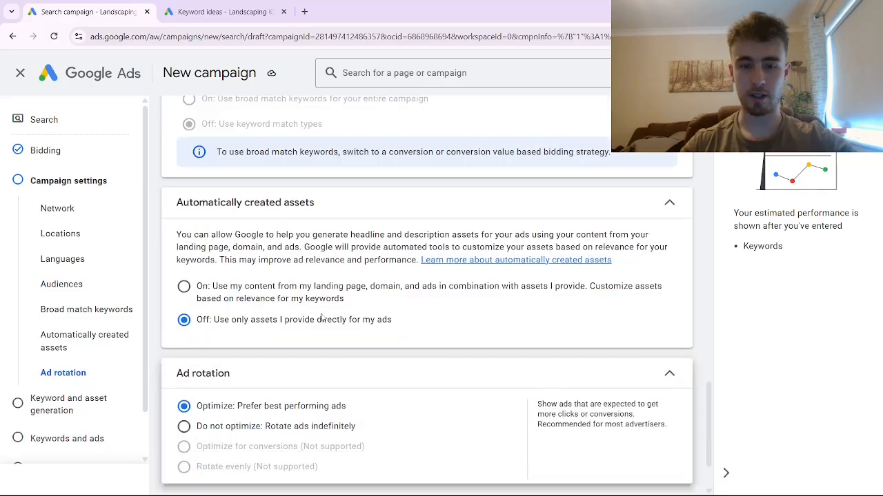
pyautogui.scroll(-2, 269, 328)
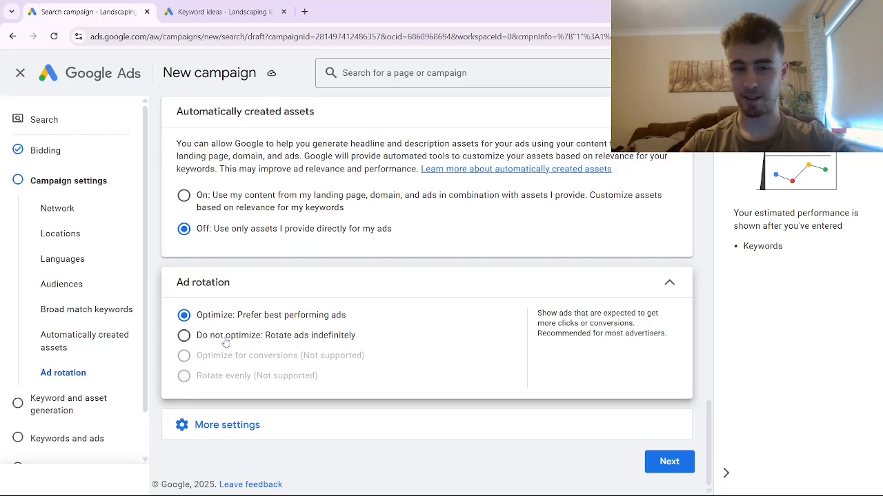
# Step: Open the ad schedule settings and schedule the ads for Mondays - Fridays from 09:00 to 17:00
pyautogui.click(215, 417)
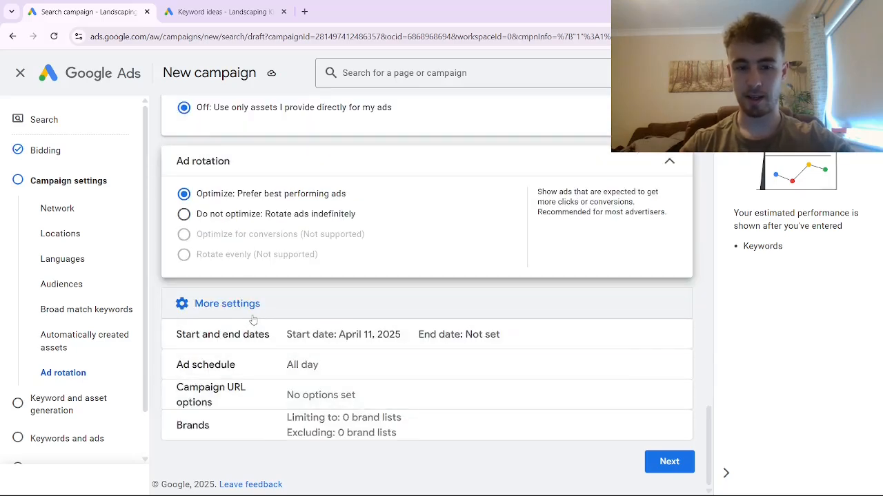
pyautogui.click(310, 374)
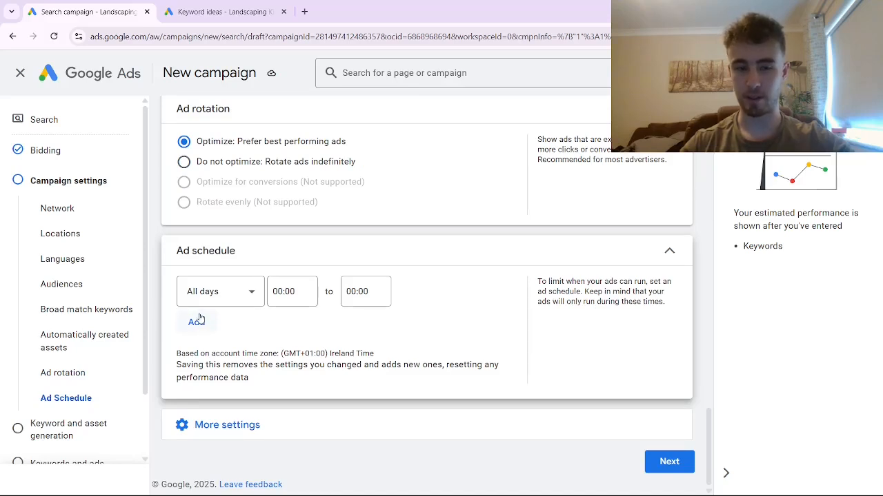
pyautogui.click(216, 293)
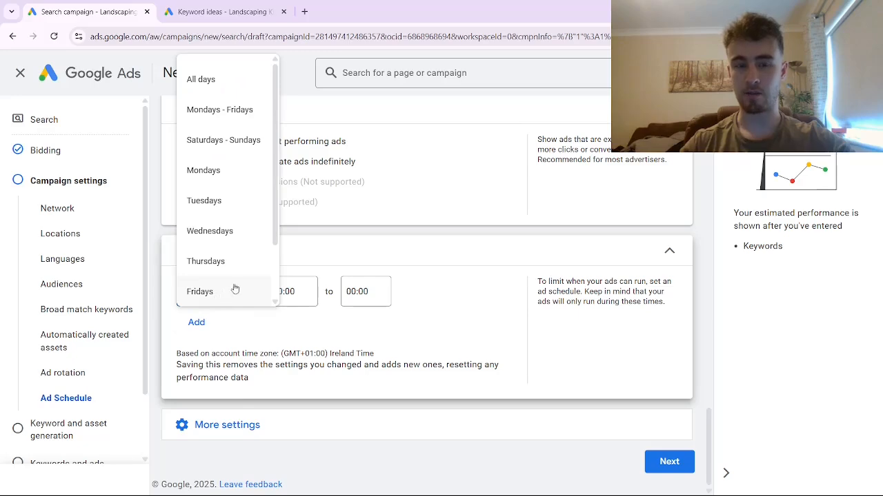
pyautogui.click(311, 253)
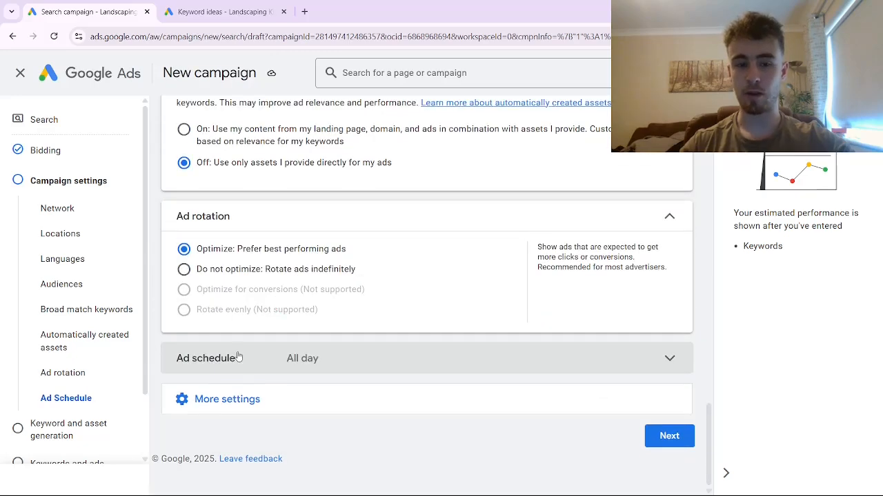
pyautogui.click(235, 359)
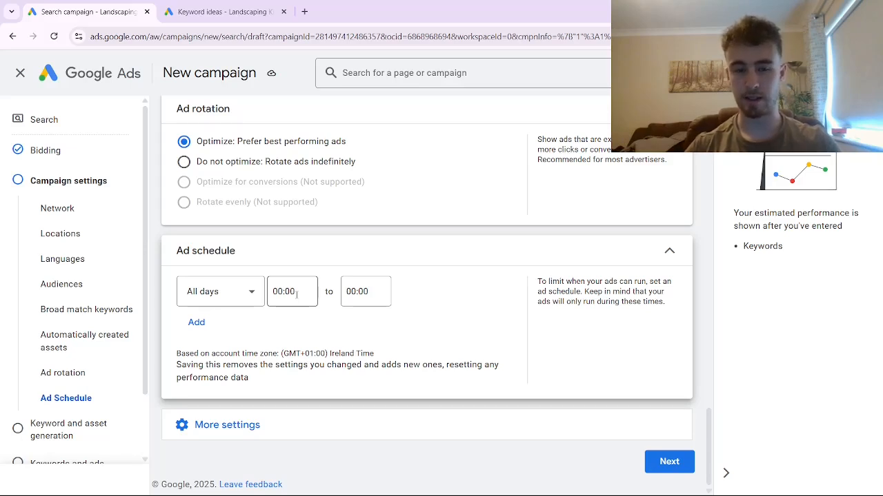
pyautogui.click(248, 292)
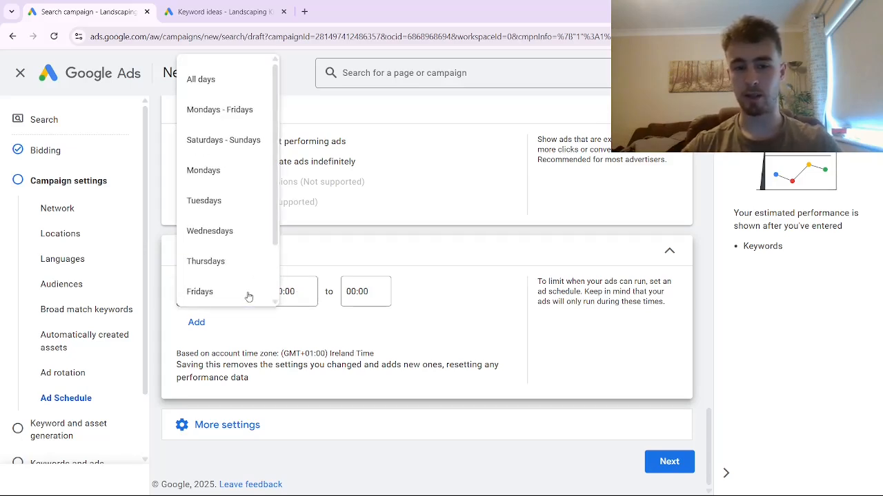
pyautogui.click(220, 110)
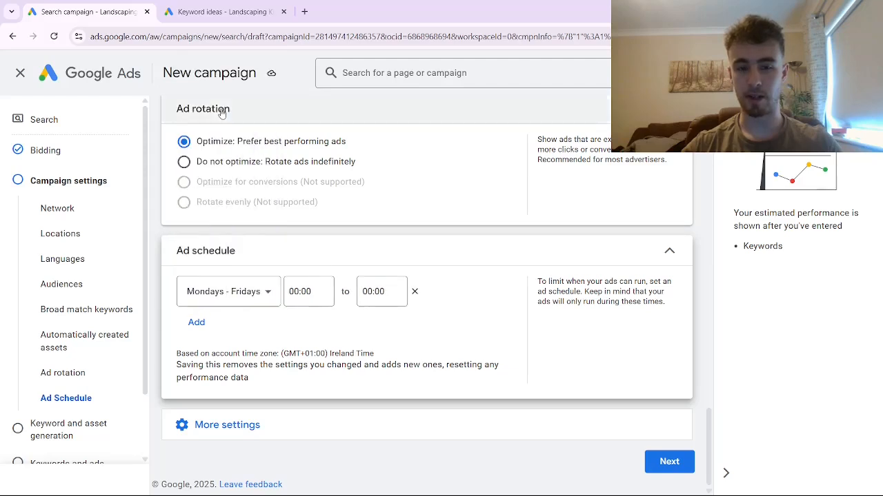
pyautogui.click(301, 295)
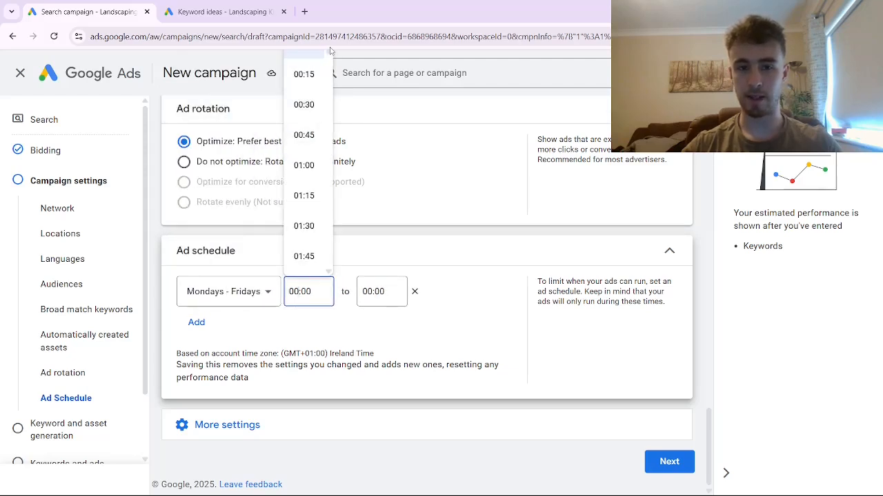
pyautogui.moveTo(330, 55); pyautogui.dragTo(330, 104)
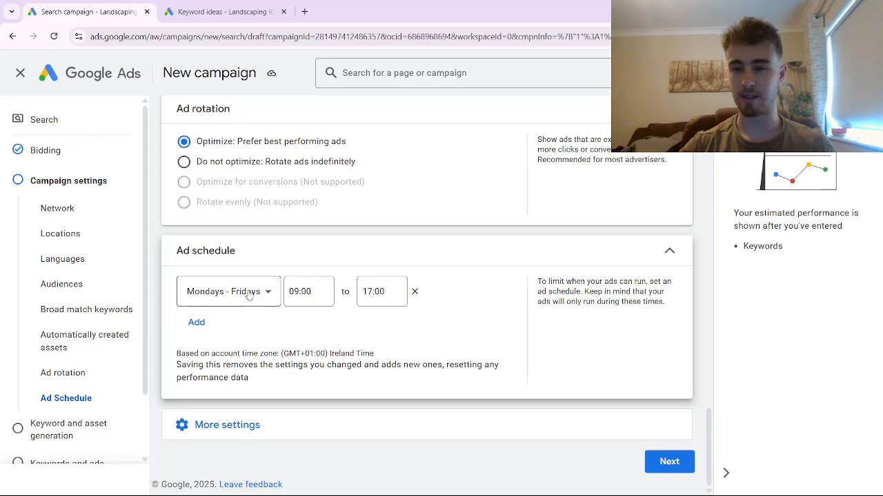
# Step: Finish the campaign settings and skip keyword and asset generation to reach the keyword entry for Ad group 1
pyautogui.click(664, 462)
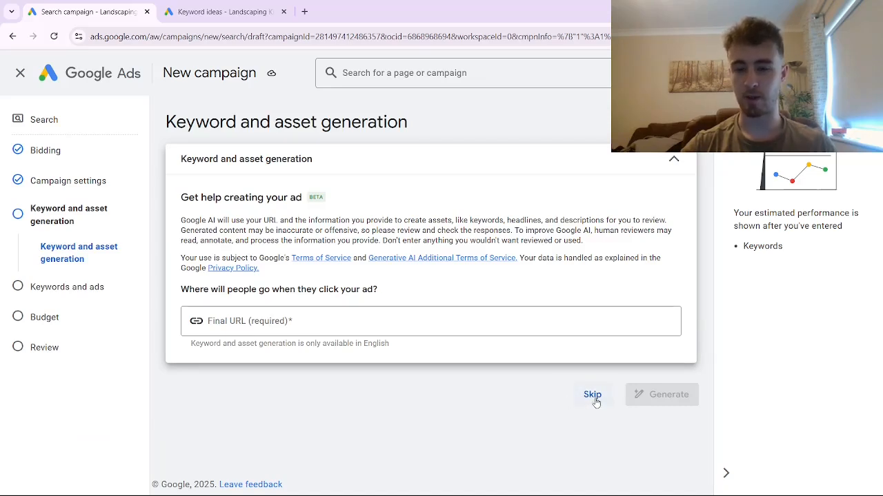
pyautogui.click(592, 395)
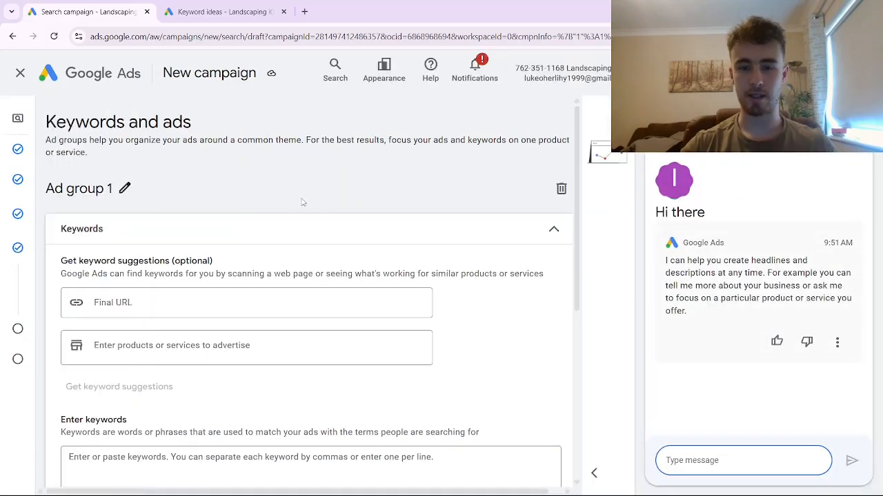
pyautogui.scroll(-1, 310, 215)
pyautogui.scroll(-2, 310, 213)
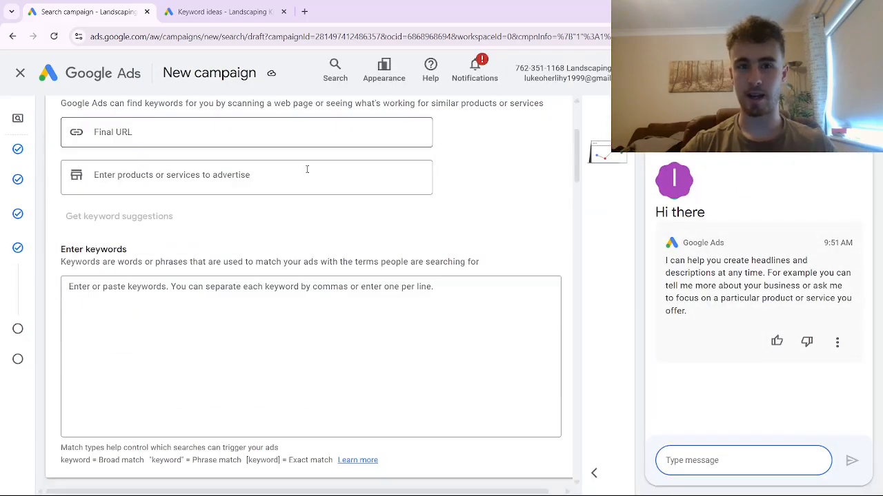
# Step: Switch to Keyword Planner and review the searches, competition and bid ranges for the roofing keyword ideas
pyautogui.click(230, 14)
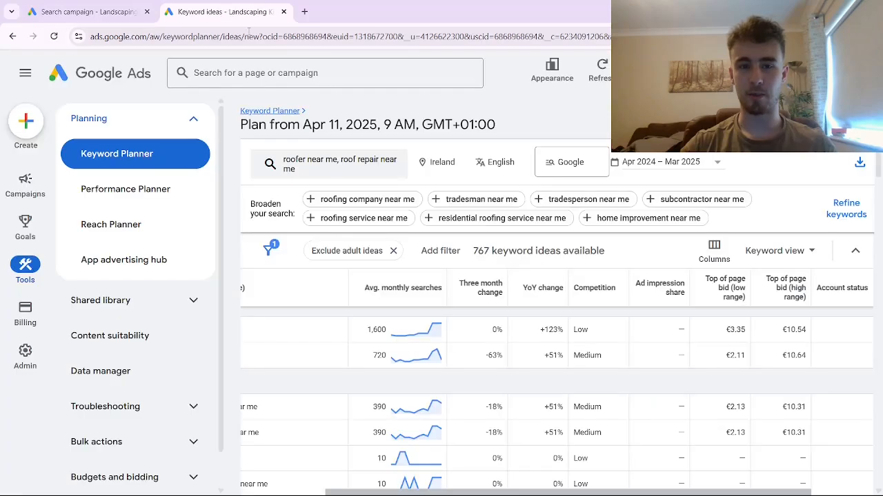
pyautogui.moveTo(409, 492); pyautogui.dragTo(327, 492)
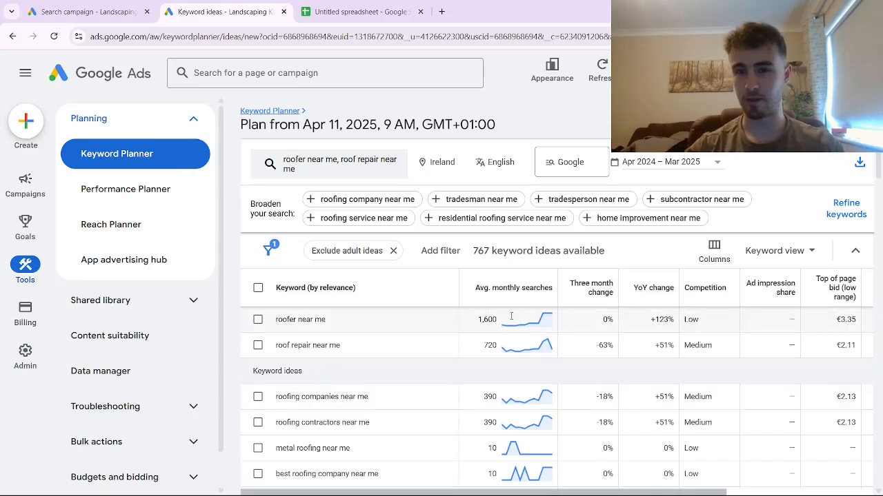
pyautogui.click(370, 163)
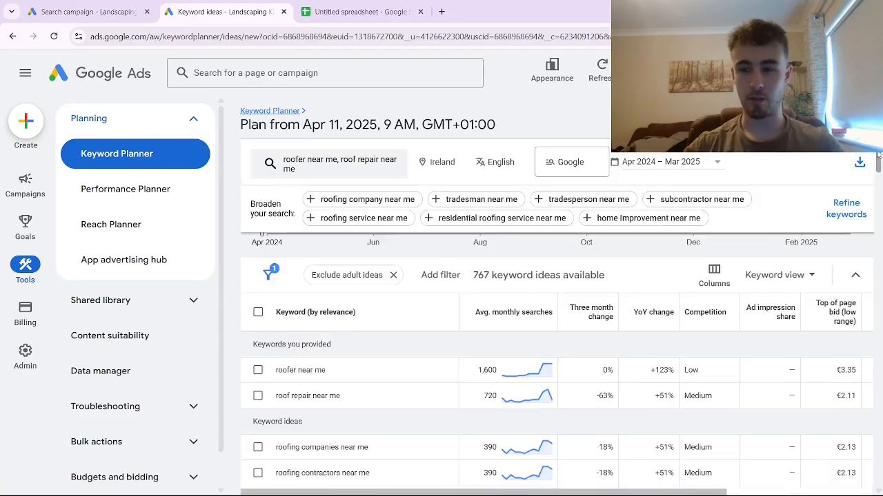
pyautogui.moveTo(879, 159); pyautogui.dragTo(880, 164)
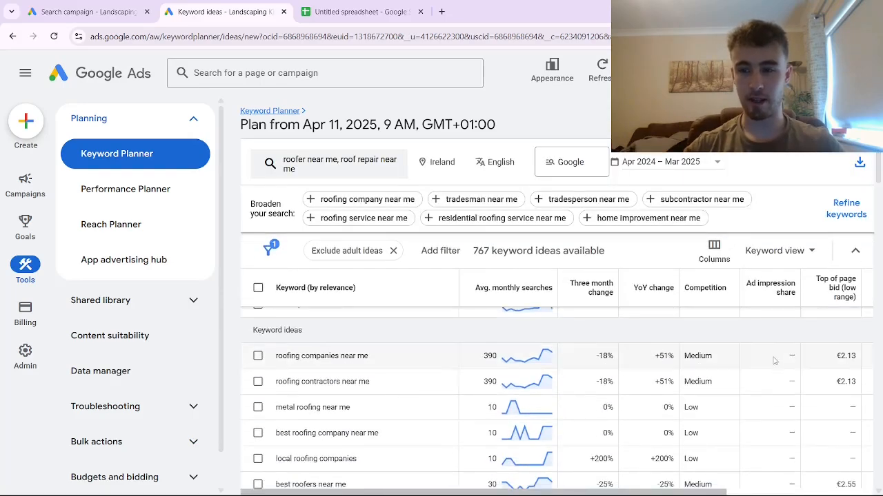
pyautogui.moveTo(624, 494); pyautogui.dragTo(540, 482)
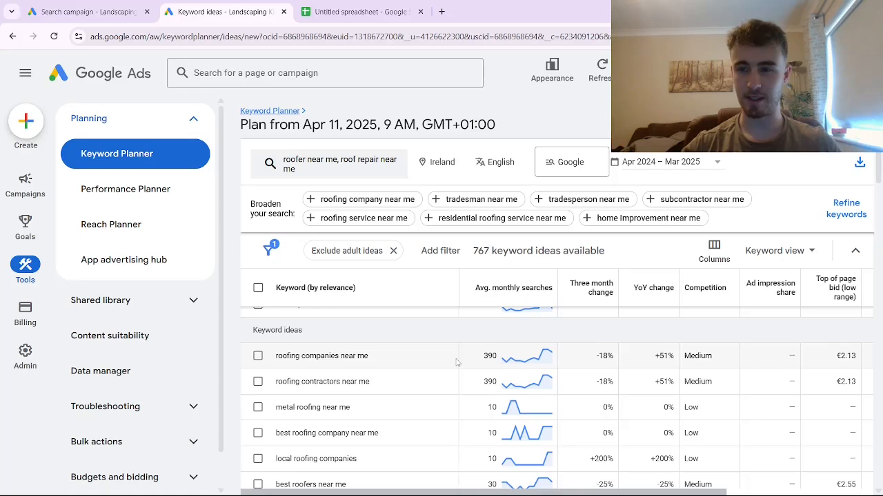
pyautogui.scroll(3, 456, 362)
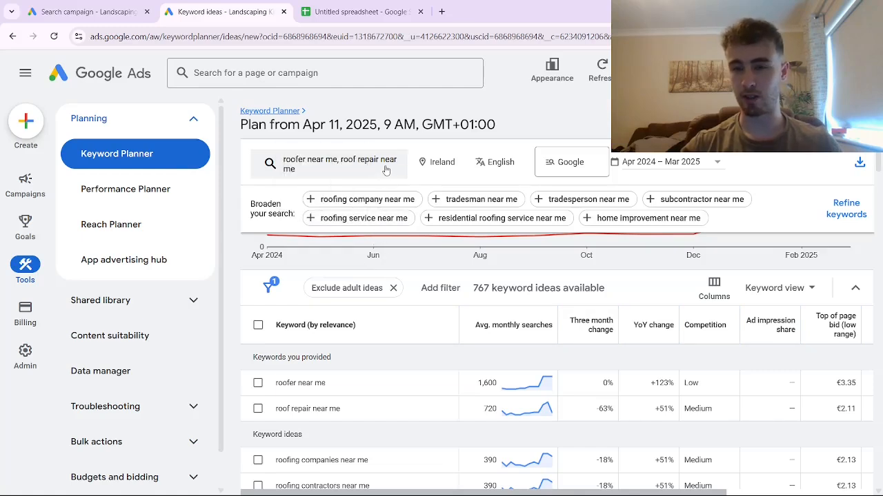
# Step: Export the keyword ideas to Google Sheets as "Keyword Stats 2025-04-11 at 09_54_49" in My Drive and open the file
pyautogui.click(860, 162)
pyautogui.click(820, 208)
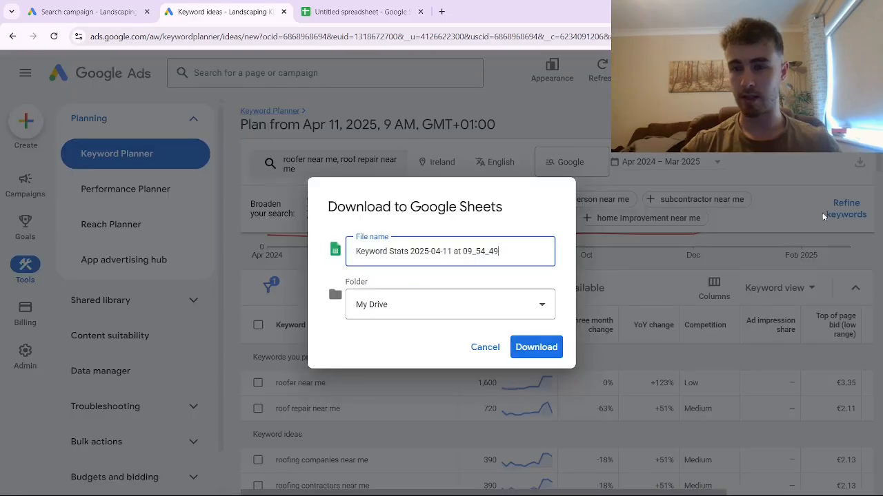
pyautogui.click(528, 352)
pyautogui.click(485, 465)
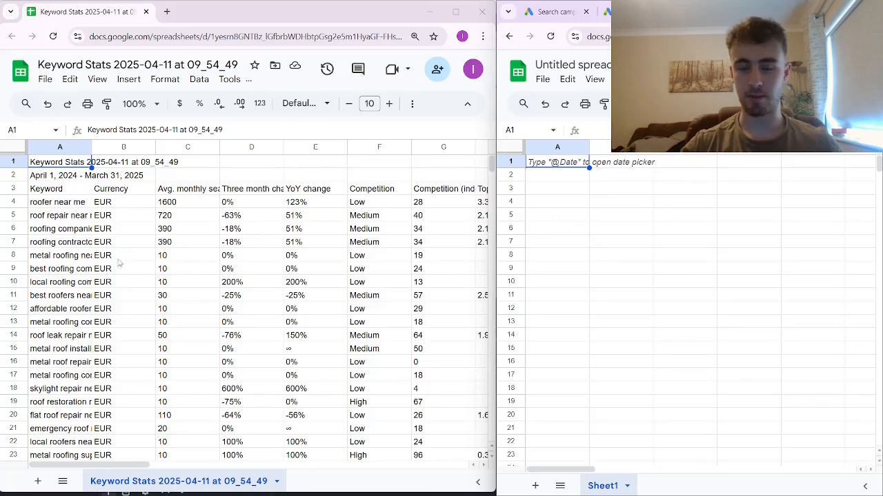
# Step: Set the width of the keyword column A in the Keyword Stats spreadsheet to 250 pixels
pyautogui.click(546, 226)
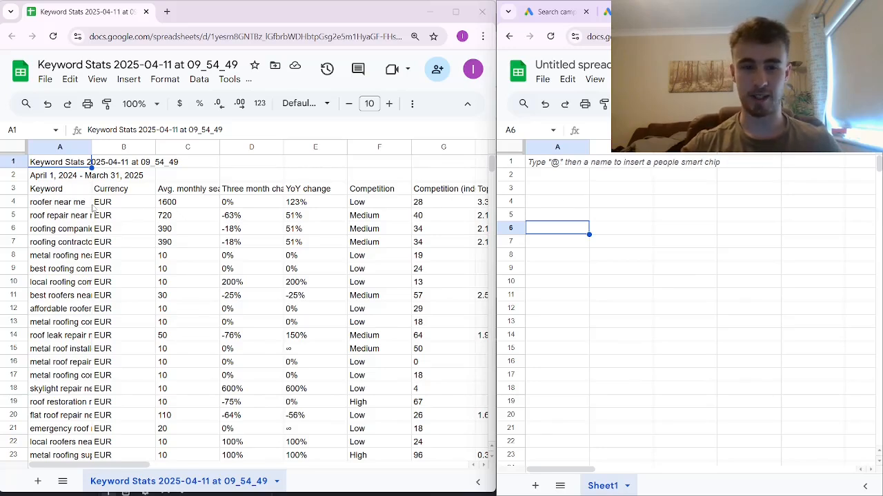
pyautogui.click(55, 206)
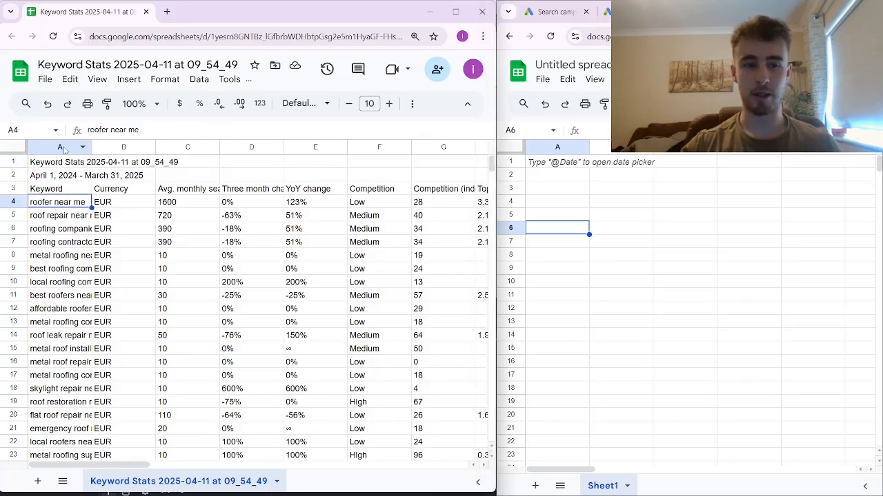
pyautogui.click(63, 149)
pyautogui.rightClick(64, 149)
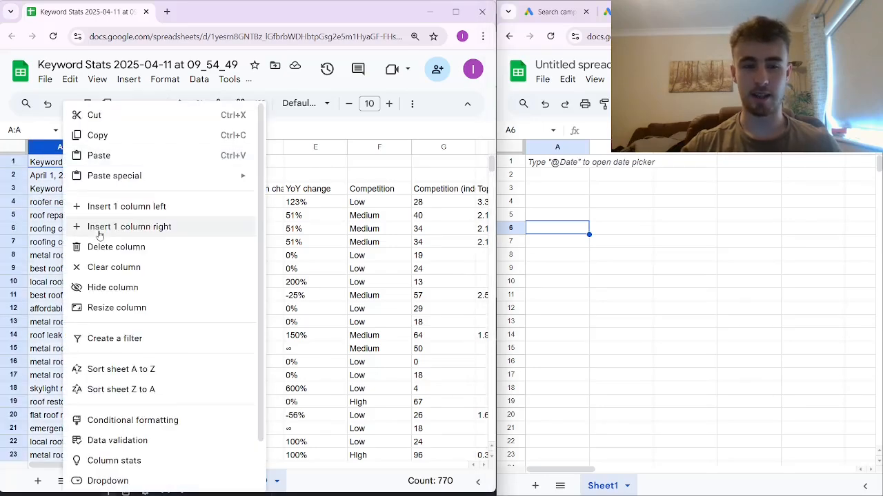
pyautogui.click(113, 309)
pyautogui.write('25')
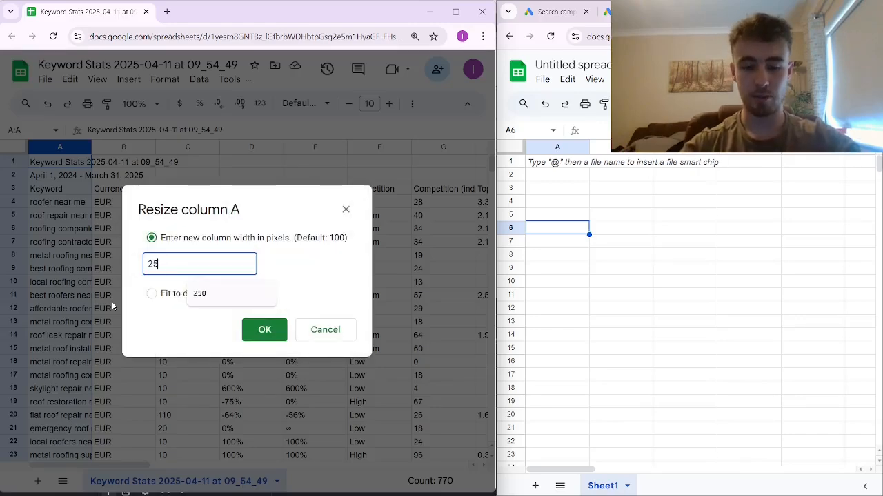
pyautogui.write('0')
pyautogui.click(261, 329)
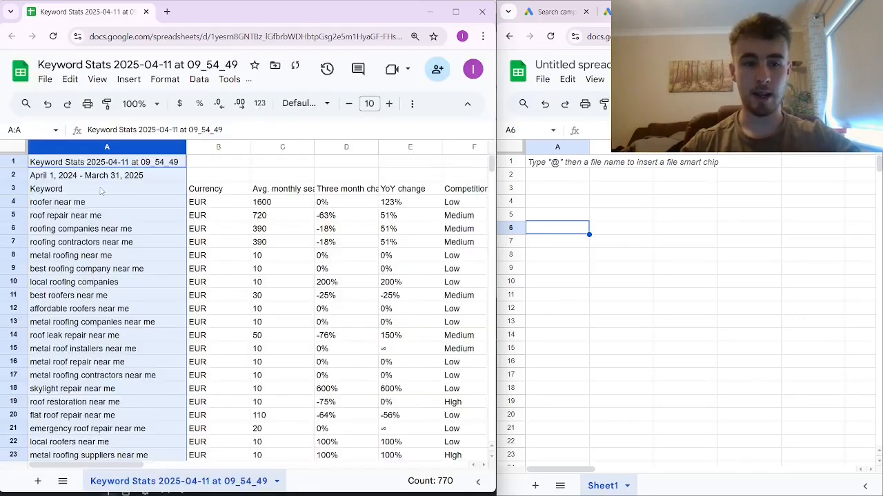
# Step: Copy "roofer near me" and the keywords in A5:A7 into cells A3 to A6 of the untitled spreadsheet
pyautogui.click(97, 202)
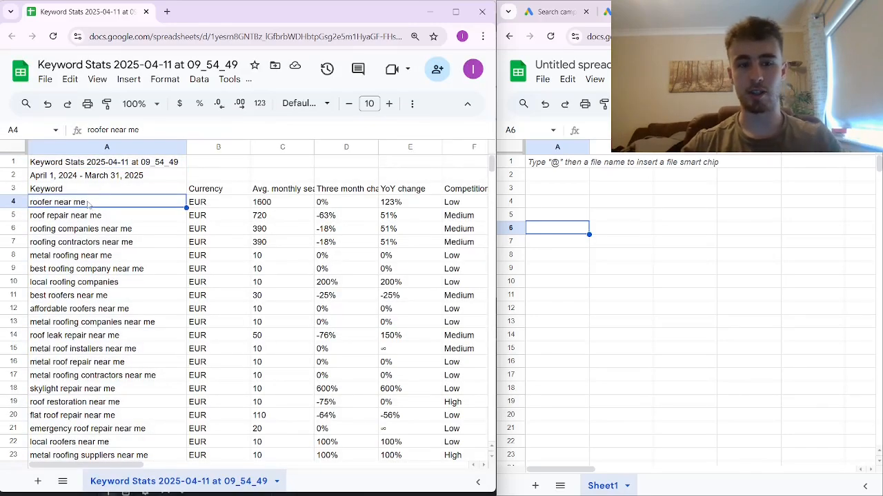
pyautogui.hotkey('ctrl', 'c')
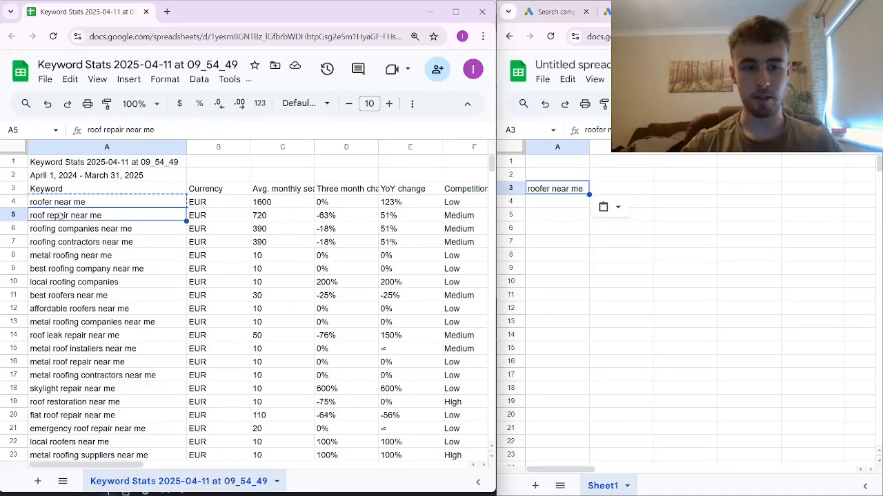
pyautogui.moveTo(60, 216); pyautogui.dragTo(73, 243)
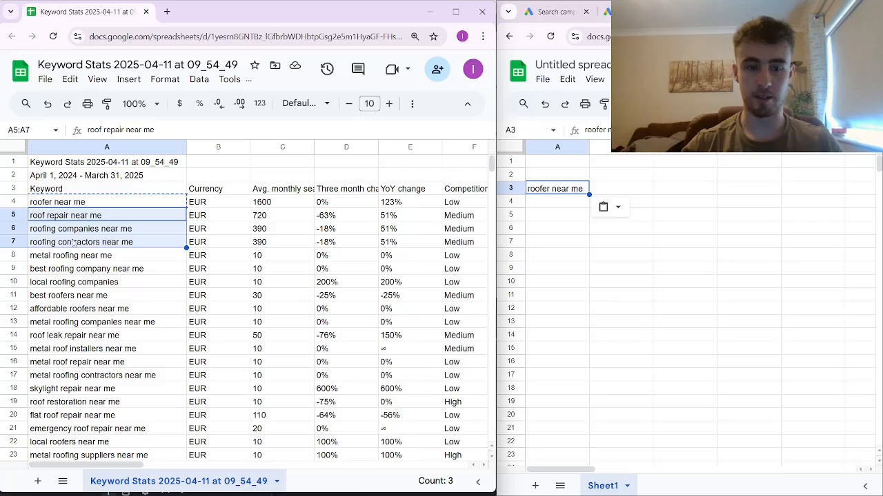
pyautogui.hotkey('ctrl', 'c')
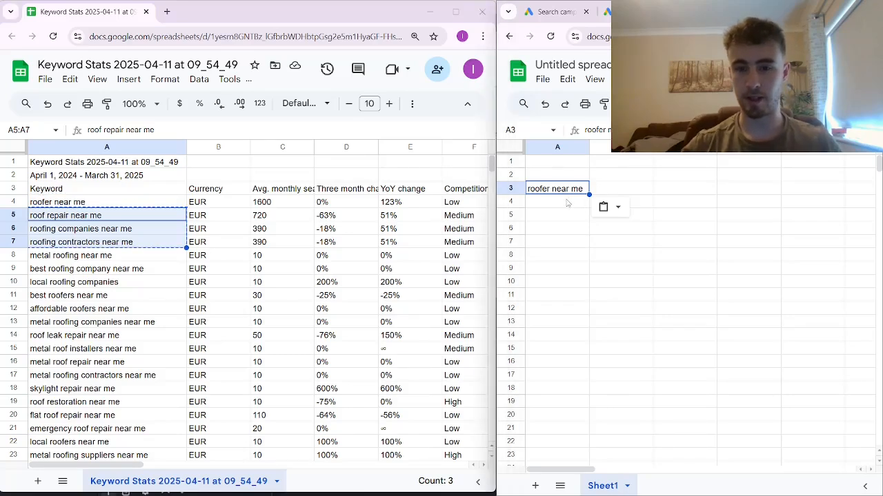
pyautogui.click(565, 201)
pyautogui.hotkey('ctrl', 'v')
# Step: Copy the keywords in A9:A12, from "best roofing company near me" to "affordable roofers near me", into the untitled spreadsheet starting at A7
pyautogui.click(79, 272)
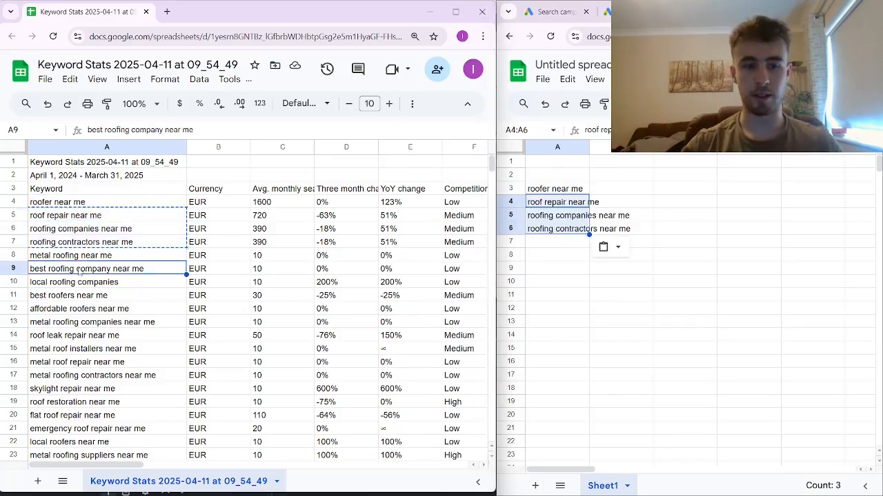
pyautogui.moveTo(79, 271); pyautogui.dragTo(117, 316)
pyautogui.hotkey('ctrl', 'c')
pyautogui.click(576, 243)
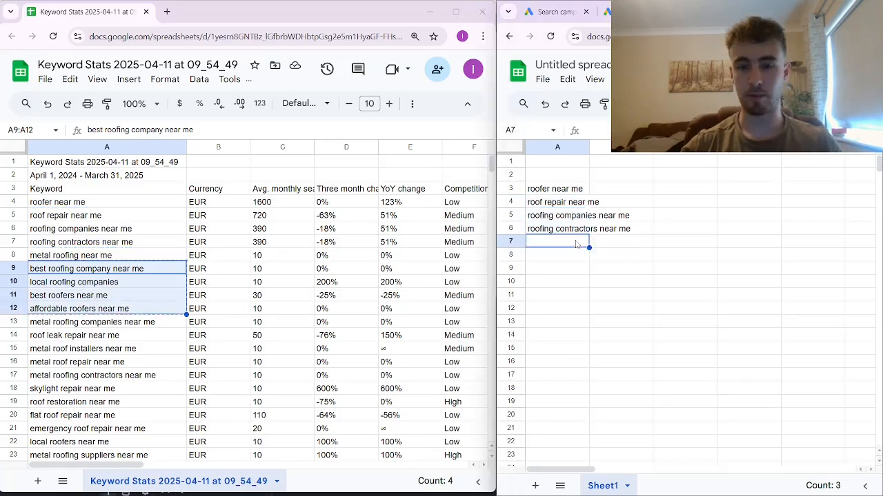
pyautogui.hotkey('ctrl', 'v')
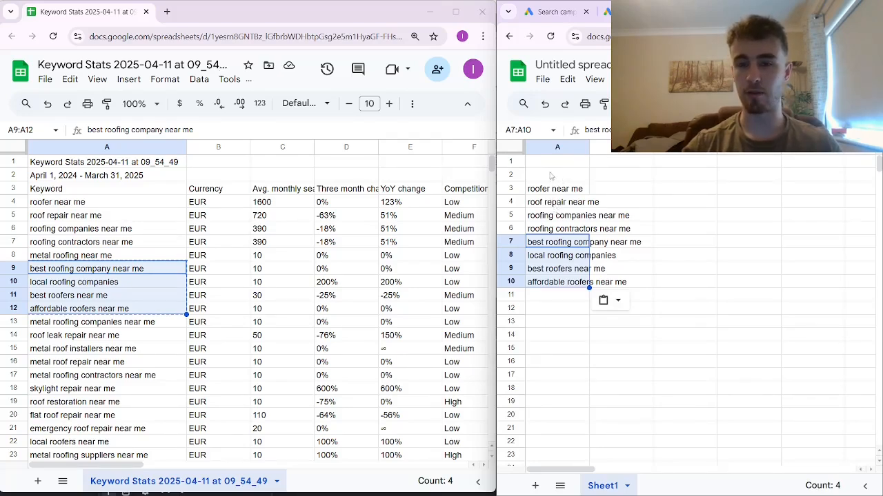
# Step: Remove "roof repair near me" from the untitled spreadsheet's keyword list and move "roofer near me" down to cell A4
pyautogui.click(552, 203)
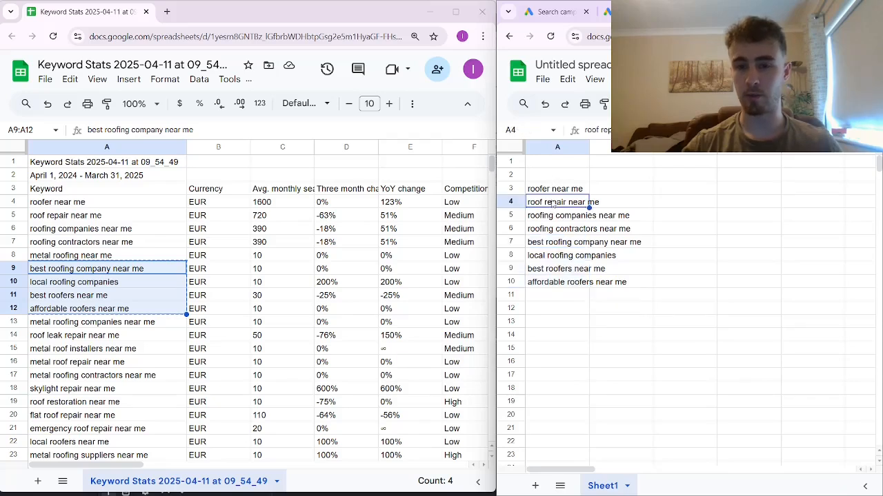
pyautogui.press('Delete')
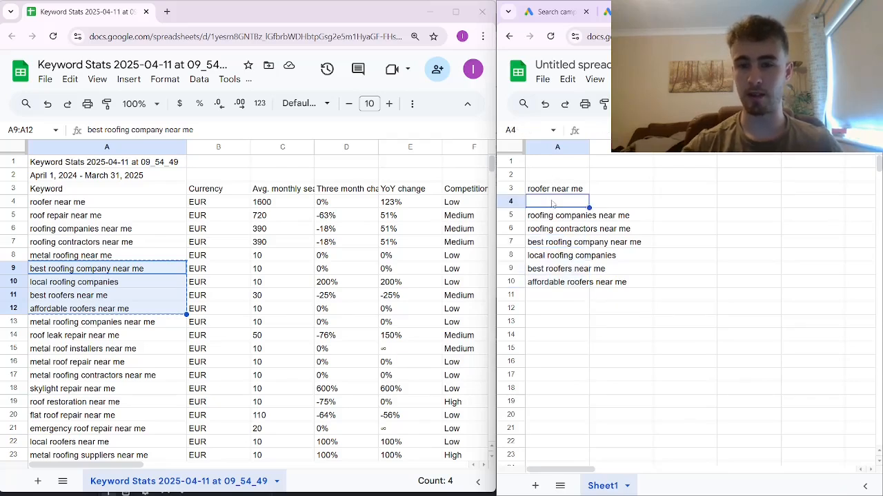
pyautogui.click(550, 193)
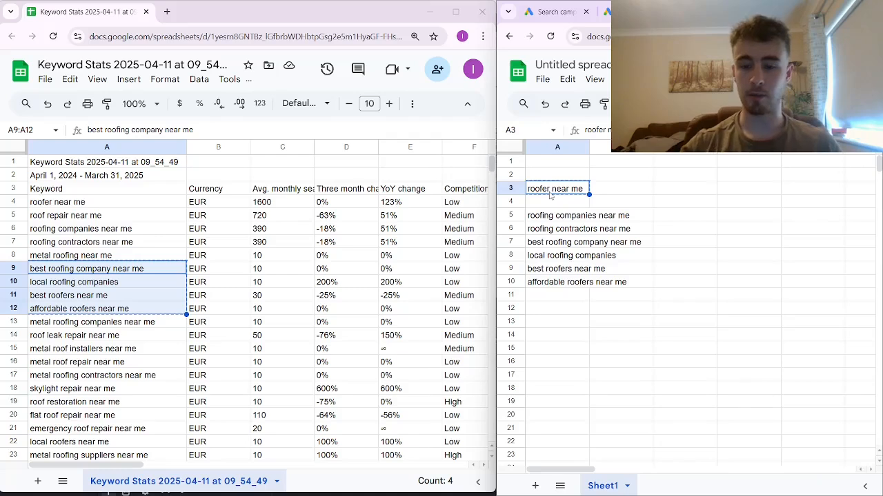
pyautogui.press('Delete')
pyautogui.click(557, 204)
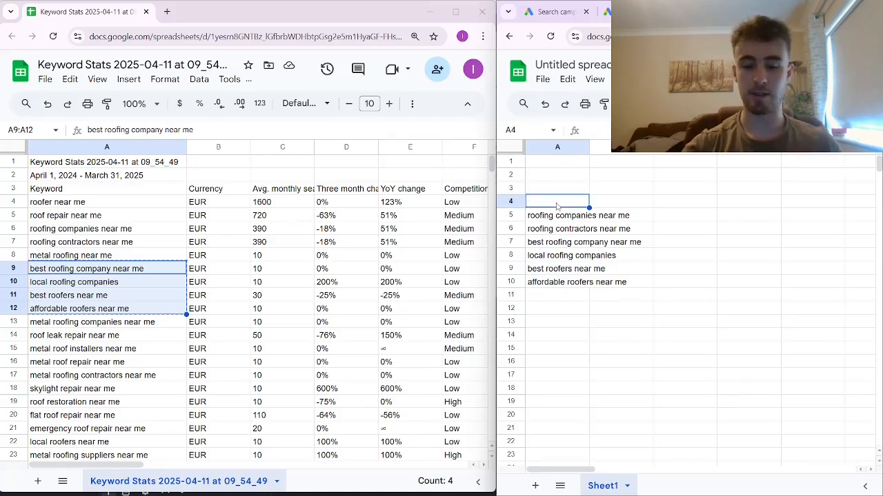
pyautogui.hotkey('ctrl', 'v')
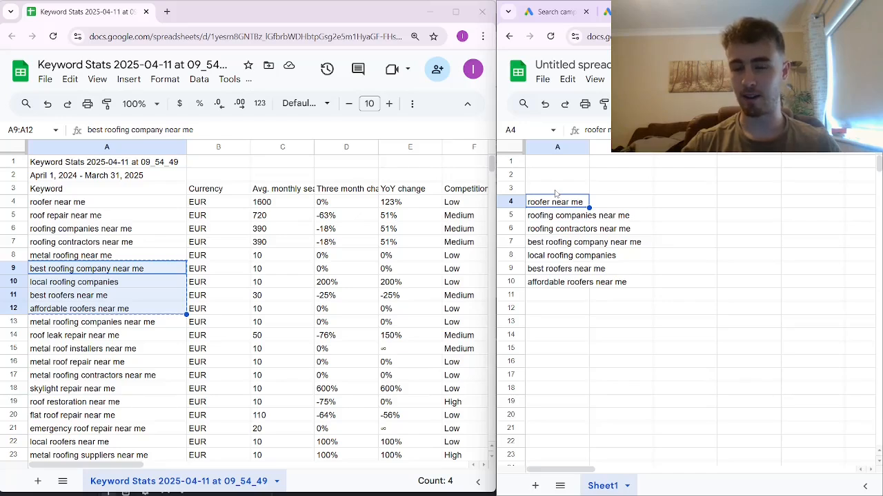
# Step: Copy the keywords in A4:A10 of the untitled spreadsheet and switch to the Google Ads campaign draft
pyautogui.click(843, 12)
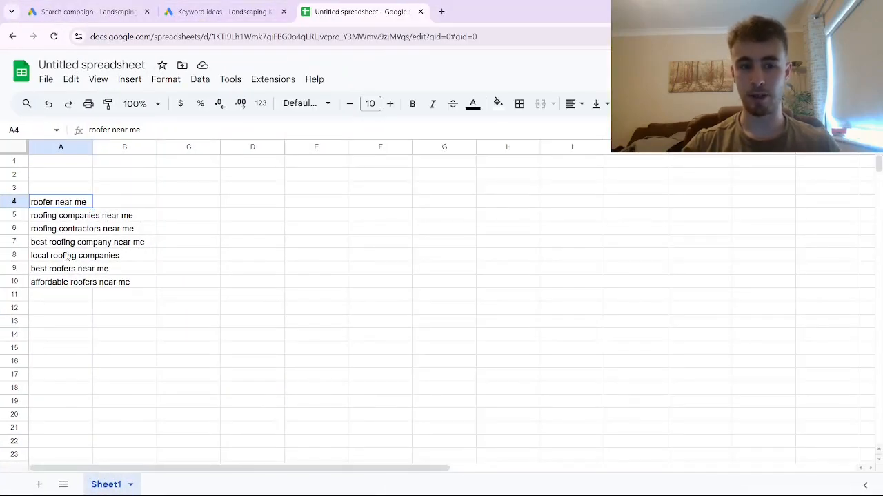
pyautogui.keyDown('shift'); pyautogui.click(73, 286); pyautogui.keyUp('shift')
pyautogui.hotkey('ctrl', 'c')
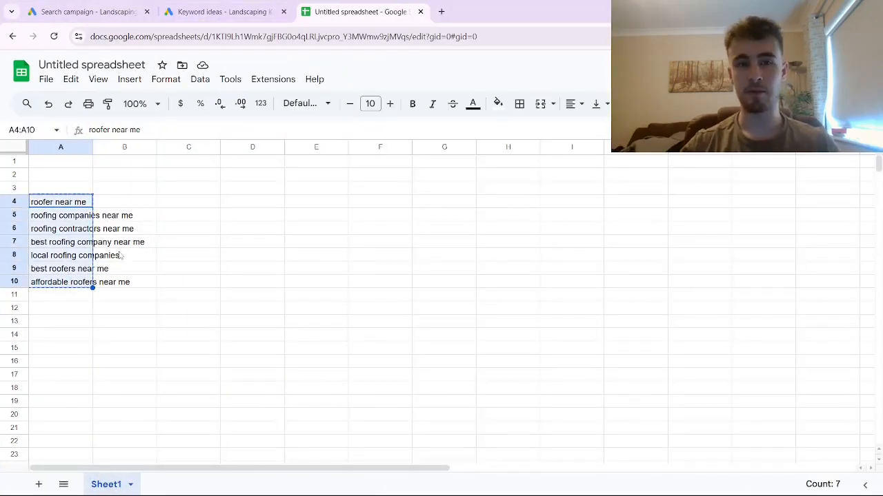
pyautogui.click(69, 10)
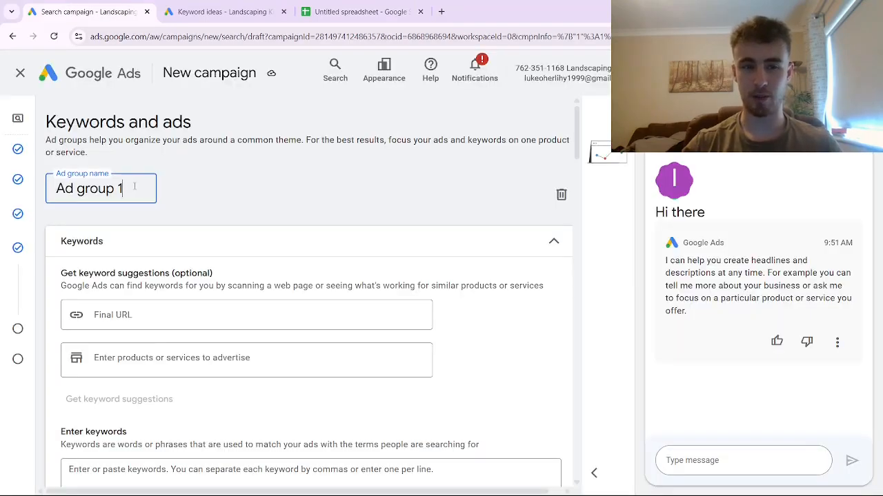
# Step: Replace the default ad group name "Ad group 1" with a roofing name
pyautogui.moveTo(134, 186); pyautogui.dragTo(45, 189)
pyautogui.press('BackSpace')
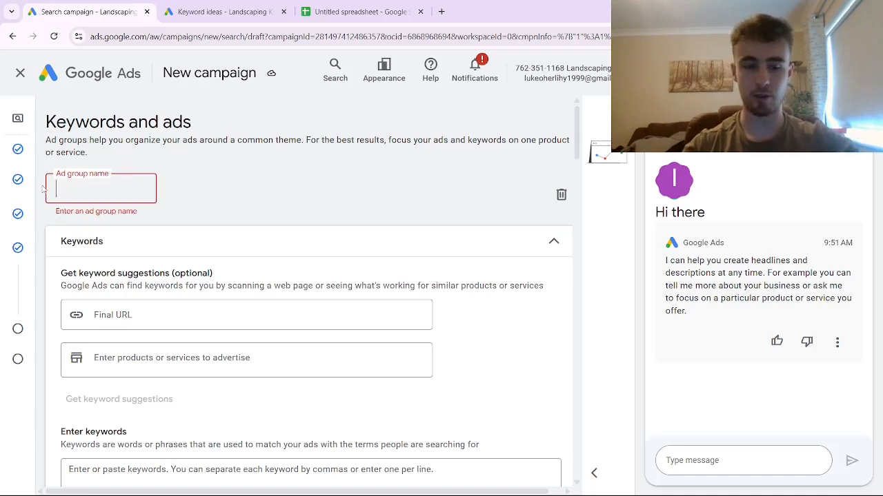
pyautogui.write('Roofi')
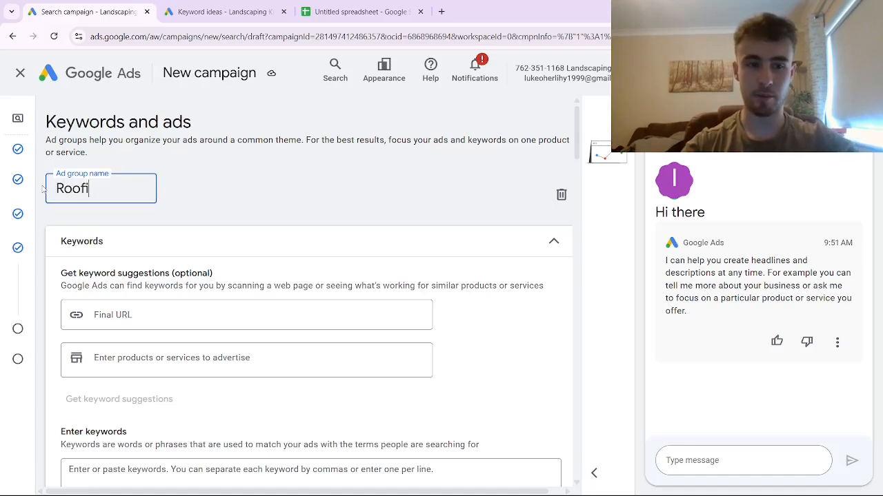
# Step: Paste the copied roofing keywords, from "roofer near me" to "affordable roofers near me", into the ad group's keyword entry
pyautogui.scroll(-3, 165, 295)
pyautogui.click(173, 258)
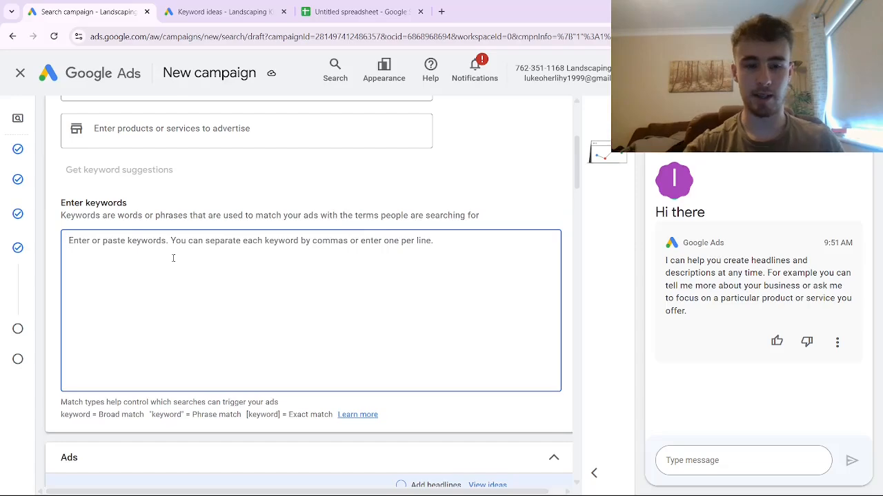
pyautogui.hotkey('ctrl', 'v')
pyautogui.scroll(-1, 222, 202)
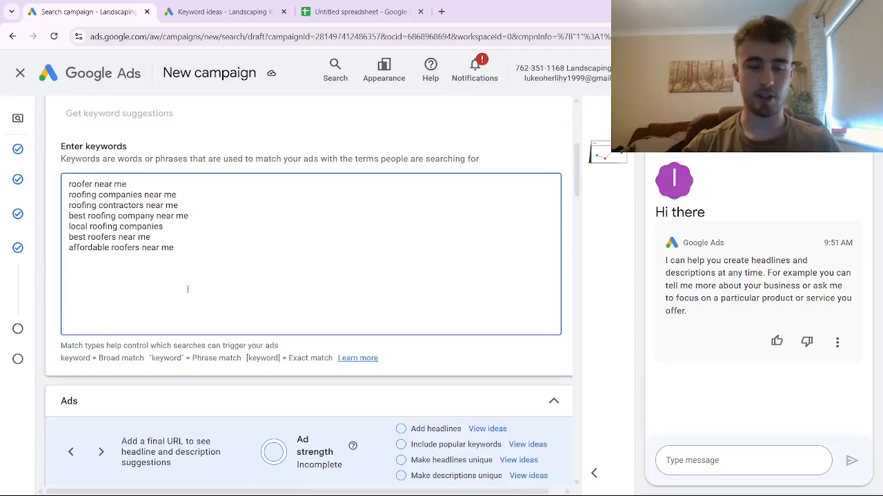
pyautogui.scroll(-1, 189, 253)
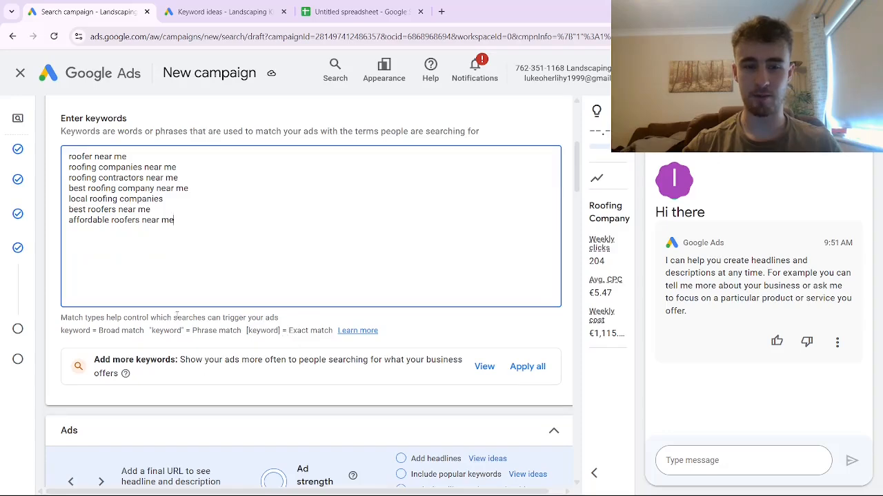
pyautogui.scroll(-1, 176, 314)
pyautogui.scroll(1, 200, 276)
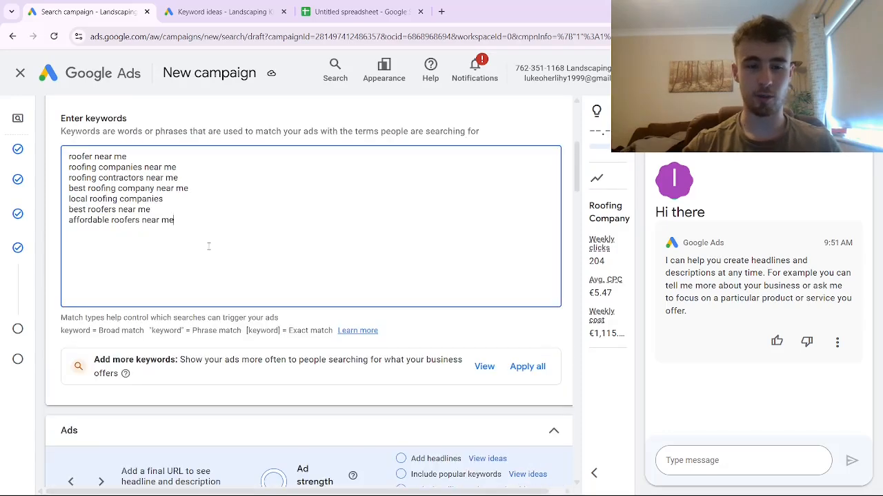
# Step: Review the ad's final URL, display path, calls and headline fields against the entered keywords
pyautogui.scroll(-5, 207, 276)
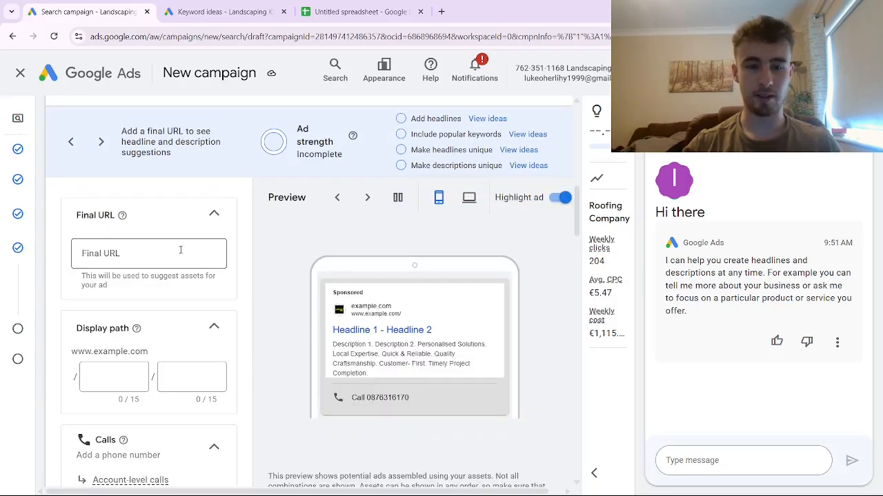
pyautogui.scroll(-2, 279, 296)
pyautogui.scroll(2, 278, 301)
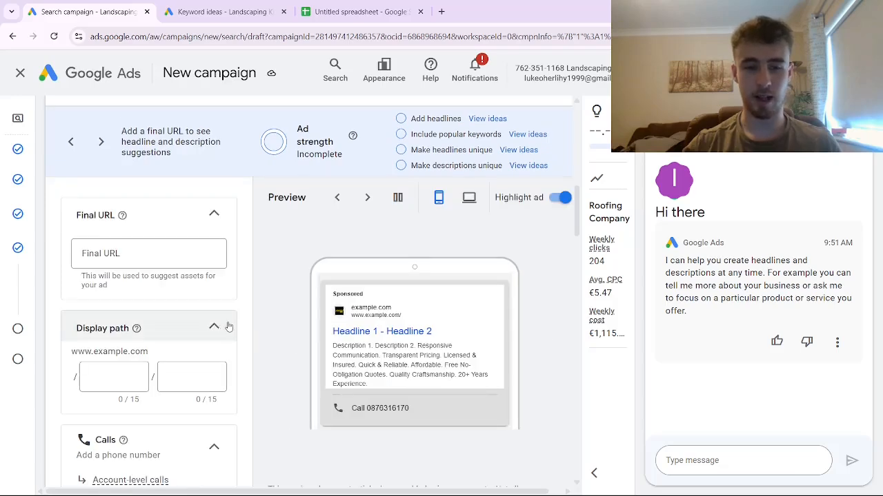
pyautogui.scroll(-1, 228, 326)
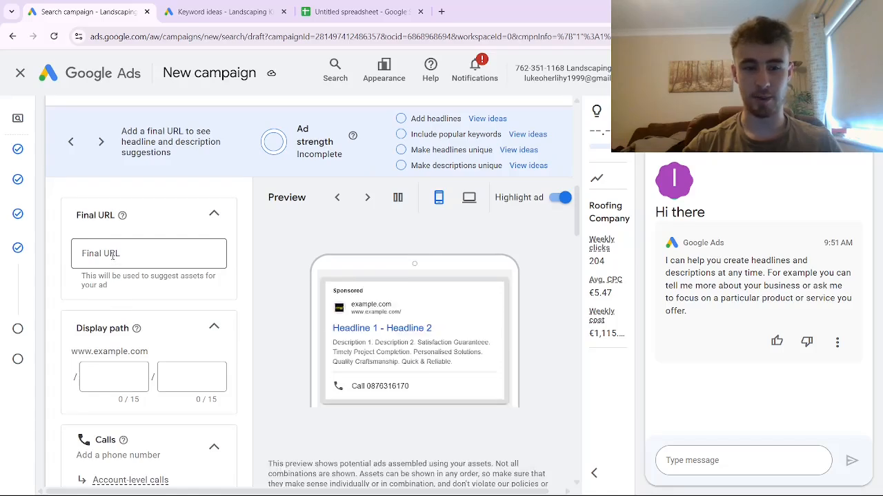
pyautogui.click(147, 253)
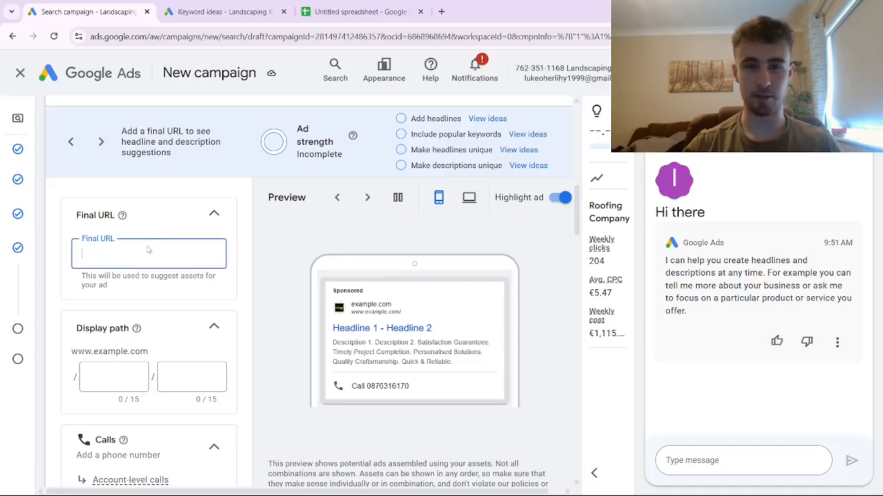
pyautogui.scroll(-1, 120, 317)
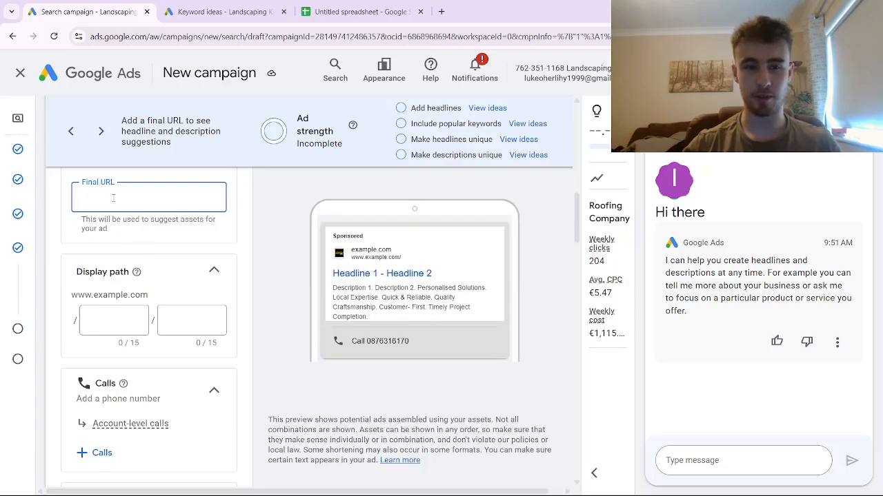
pyautogui.scroll(-2, 111, 206)
pyautogui.scroll(1, 108, 249)
pyautogui.click(109, 262)
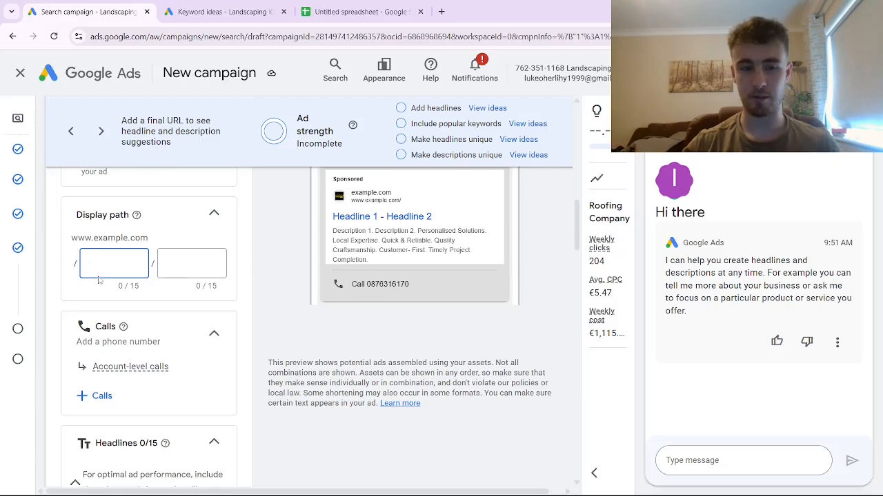
pyautogui.scroll(-5, 327, 238)
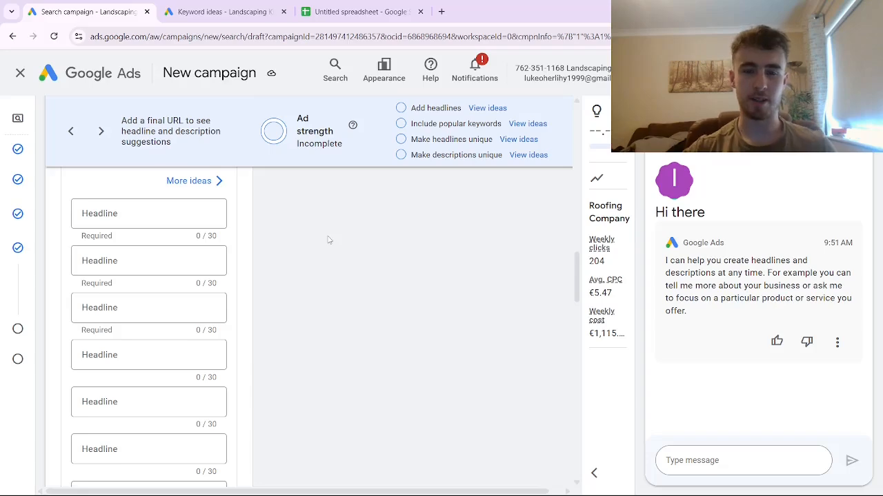
pyautogui.scroll(10, 579, 273)
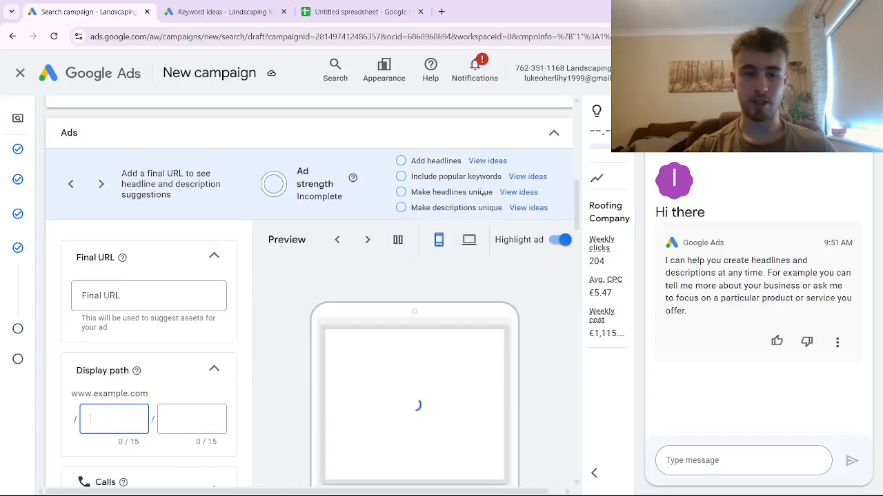
pyautogui.scroll(5, 201, 311)
pyautogui.scroll(3, 207, 299)
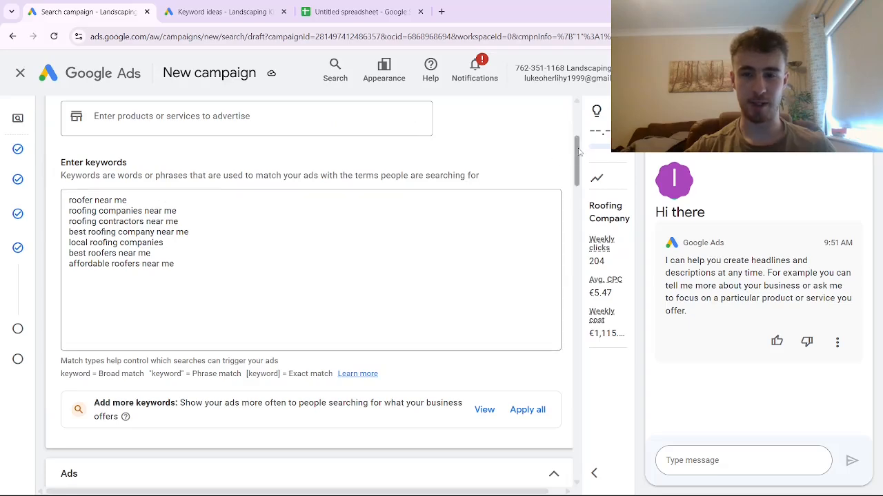
pyautogui.moveTo(577, 157); pyautogui.dragTo(578, 265)
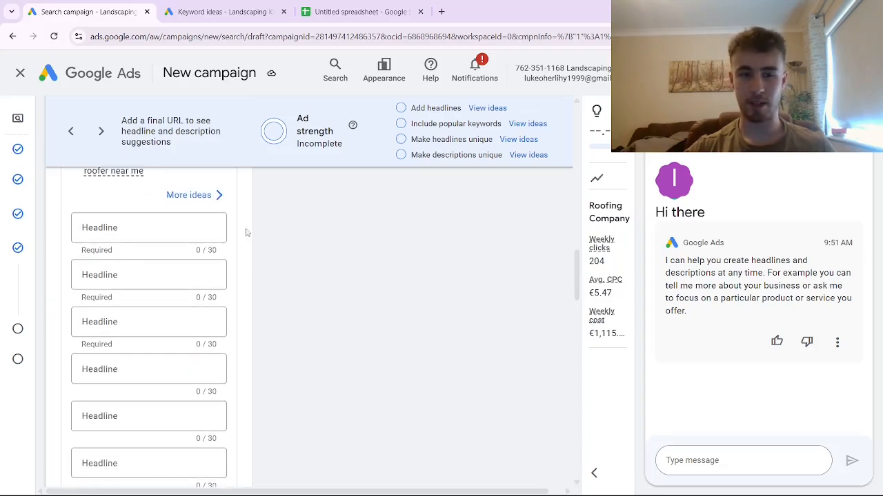
# Step: Write the ad's first headline as "Most Trusted Roofing Contractor"
pyautogui.click(133, 229)
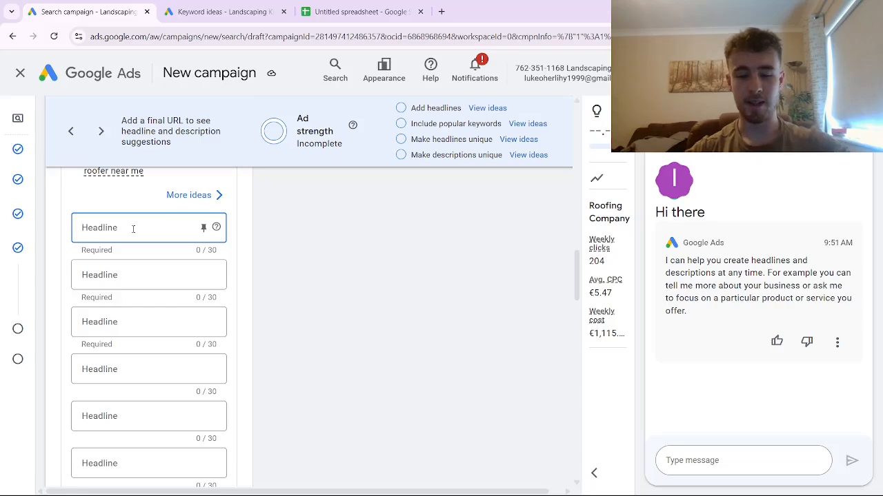
pyautogui.write('Roofing ')
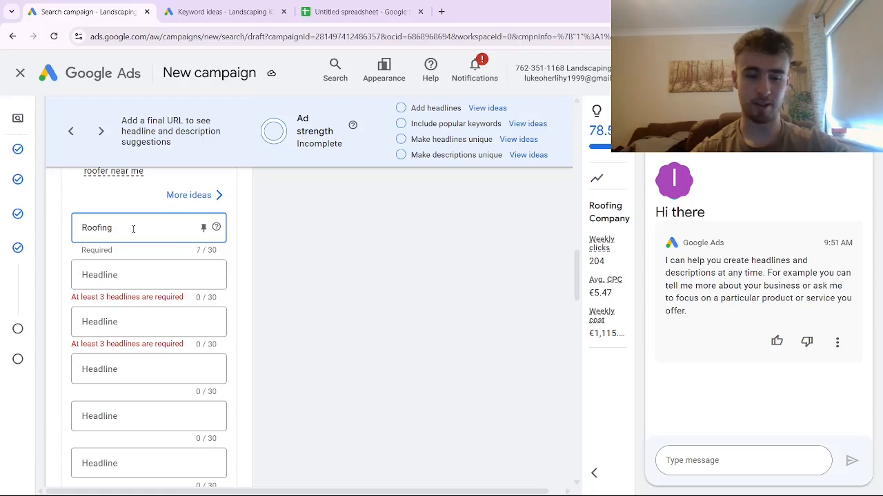
pyautogui.write('Contractor')
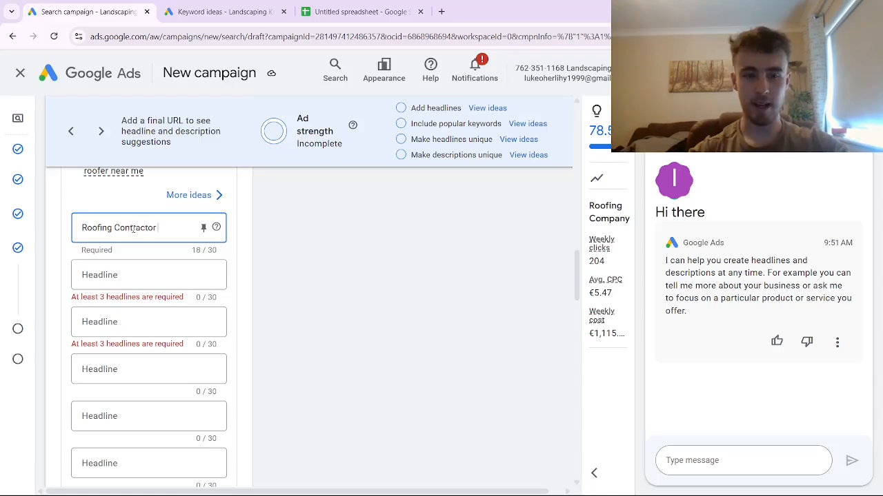
pyautogui.click(83, 227)
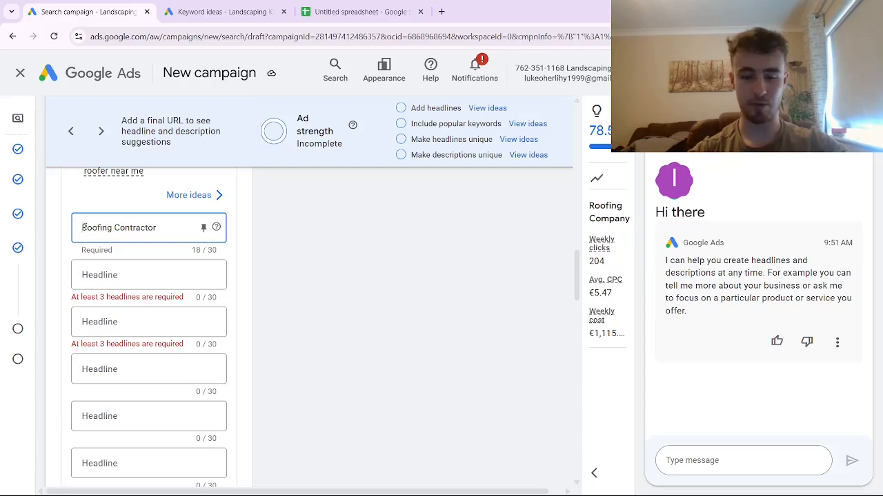
pyautogui.write('Most ')
pyautogui.write('Trusted')
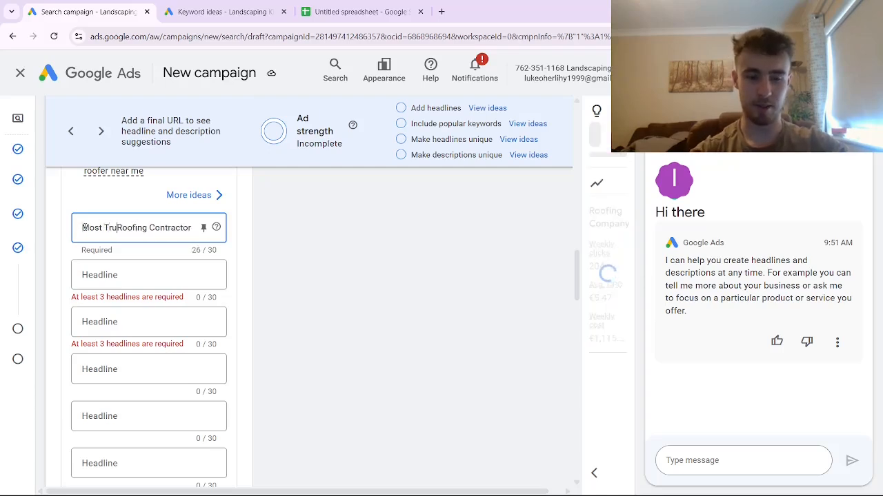
# Step: Shorten the first headline by replacing "Contractor" with "Company", giving "Most Trusted Roofing Company"
pyautogui.click(188, 230)
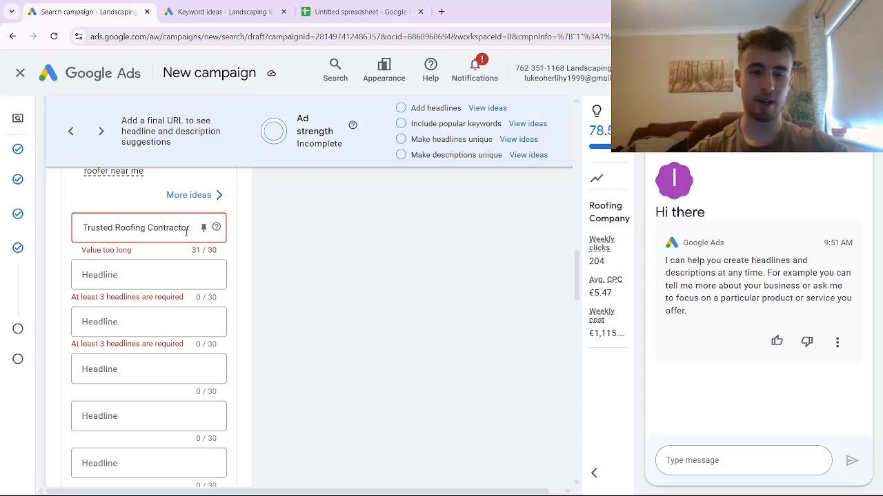
pyautogui.press('BackSpace')
pyautogui.press('BackSpace')
pyautogui.press('BackSpace')
pyautogui.press('BackSpace')
pyautogui.press('BackSpace')
pyautogui.press('BackSpace')
pyautogui.press('BackSpace')
pyautogui.press('BackSpace')
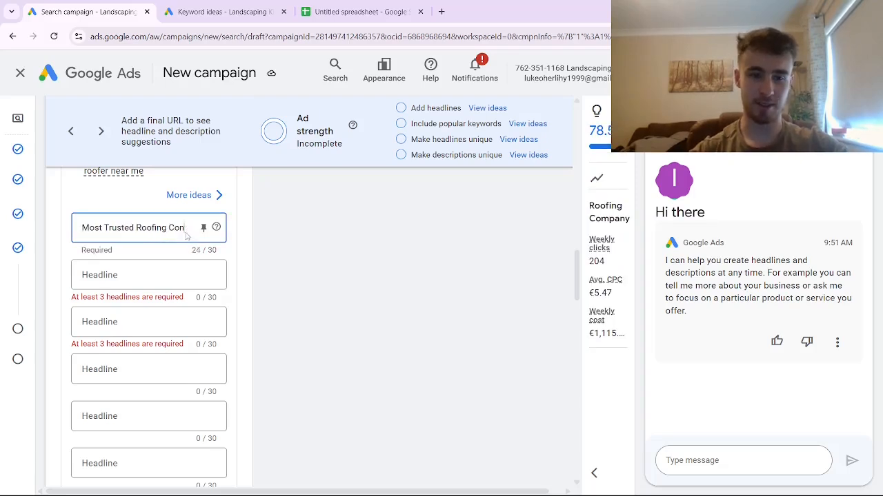
pyautogui.write('mpany')
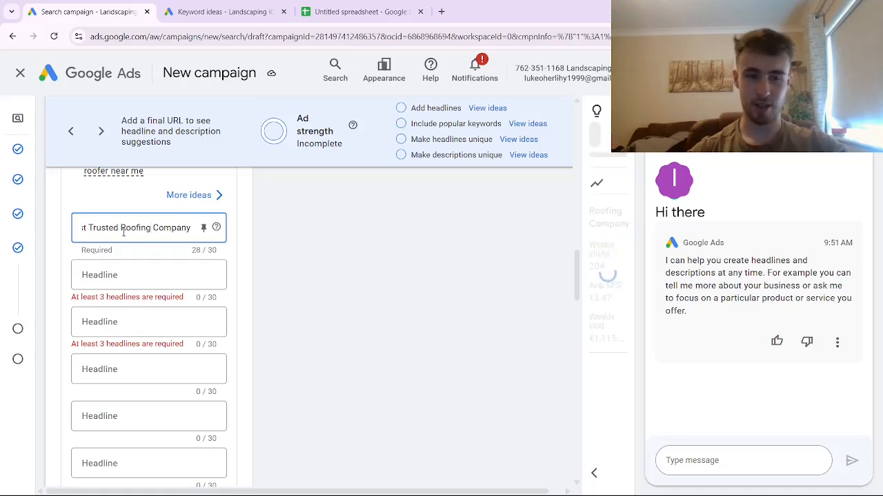
pyautogui.moveTo(153, 229); pyautogui.dragTo(79, 229)
# Step: Write the ad's second headline as "Free, No Obligation Quotes"
pyautogui.click(111, 273)
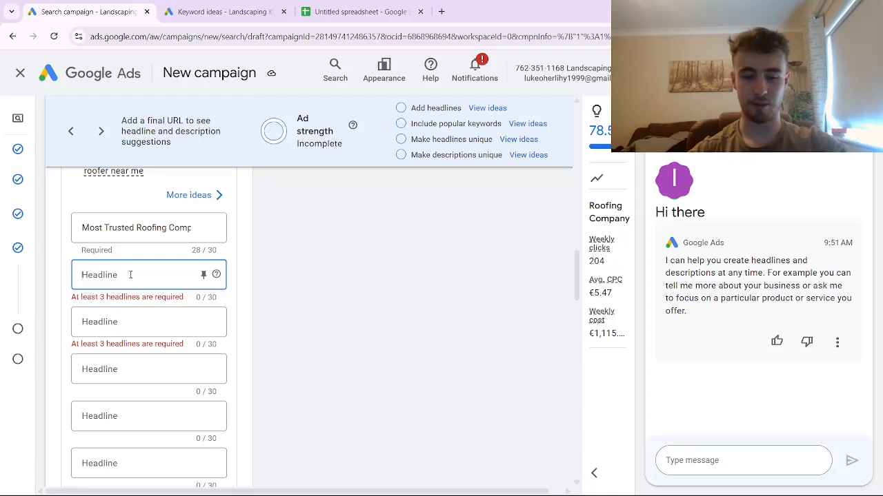
pyautogui.write('F')
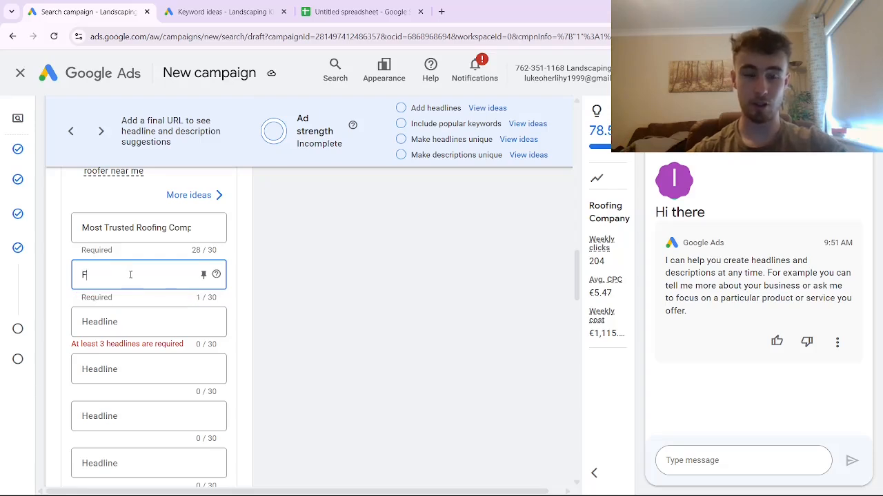
pyautogui.write('ree')
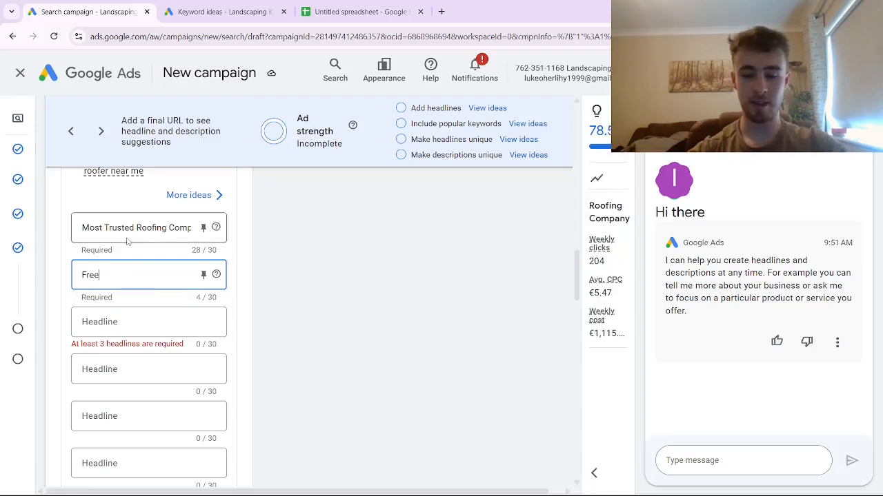
pyautogui.write(', No O')
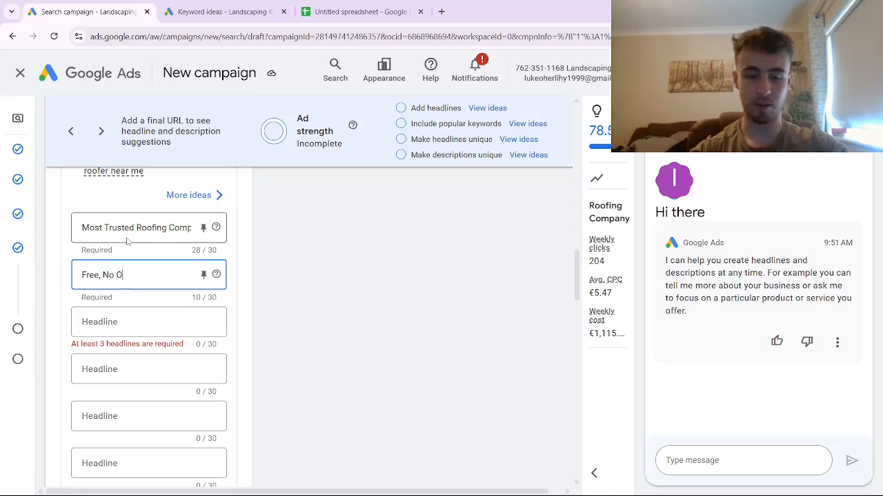
pyautogui.write('bligation Quotes')
# Step: Write the ad's third headline as "Call Us Today For A Free Quote"
pyautogui.click(73, 325)
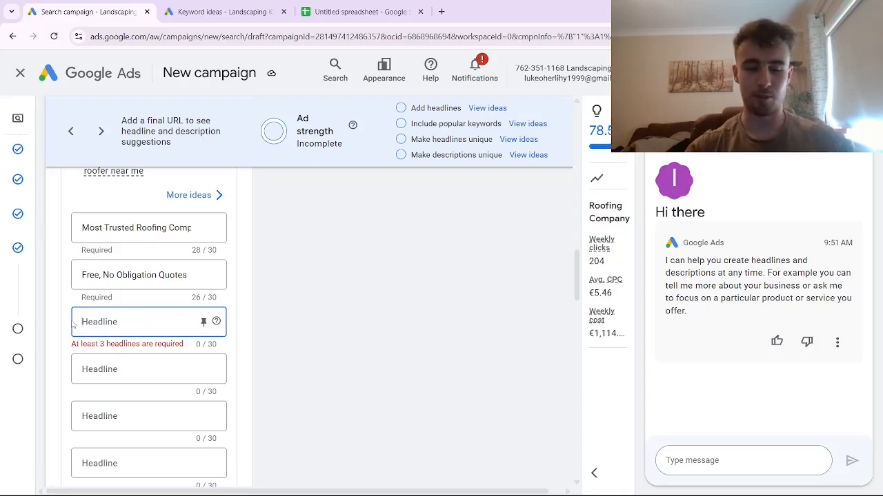
pyautogui.write('Call Us Tod')
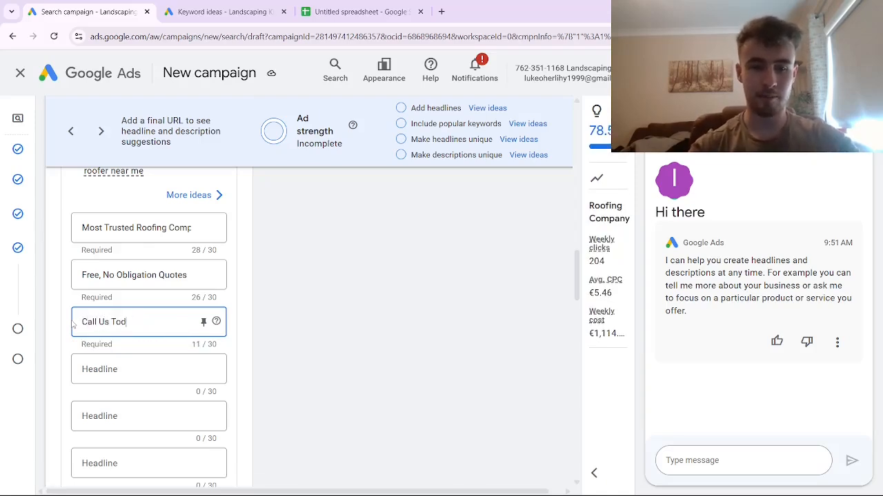
pyautogui.write('ay For A Free Quote')
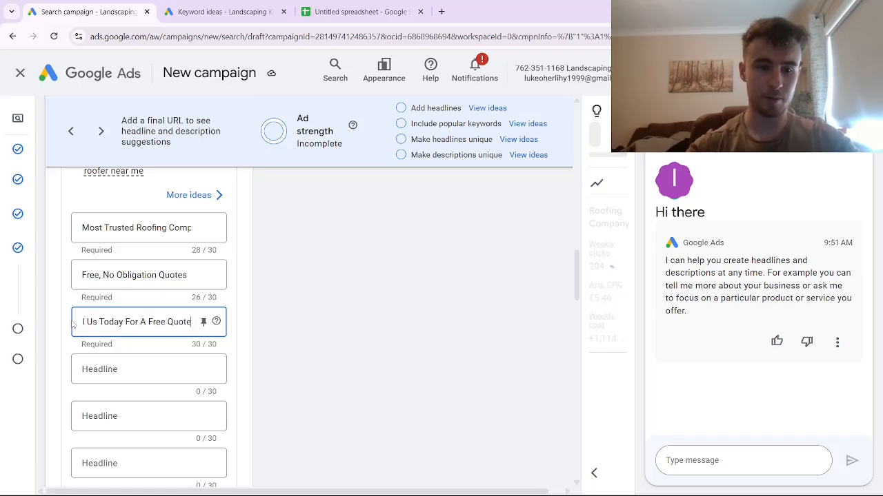
# Step: Pin the headline "Most Trusted Roofing Company" so that it shows only in position 1
pyautogui.scroll(2, 581, 253)
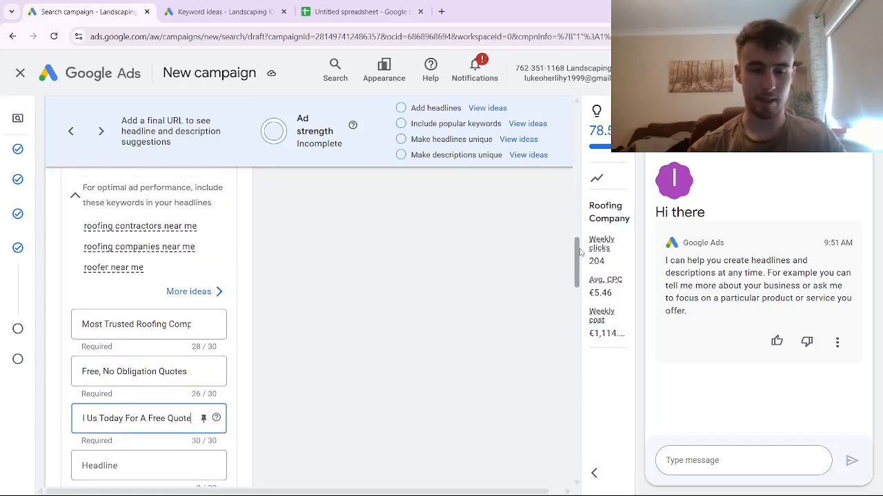
pyautogui.scroll(-1, 581, 253)
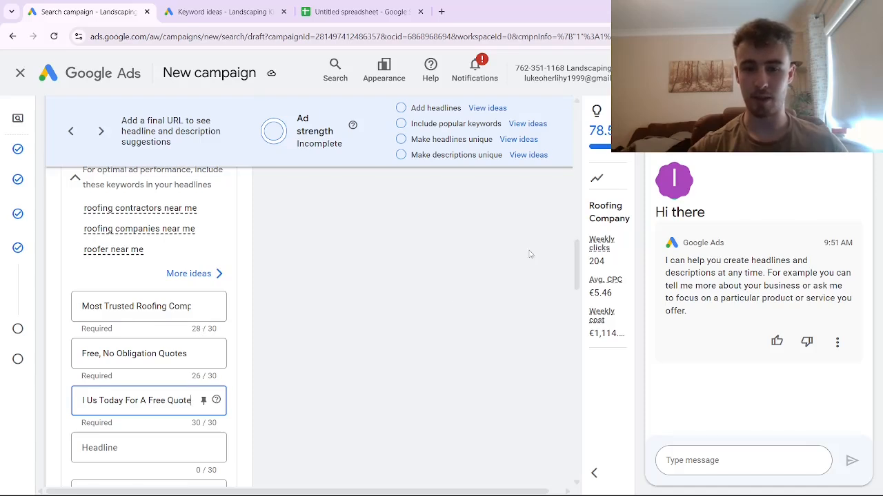
pyautogui.scroll(-4, 577, 259)
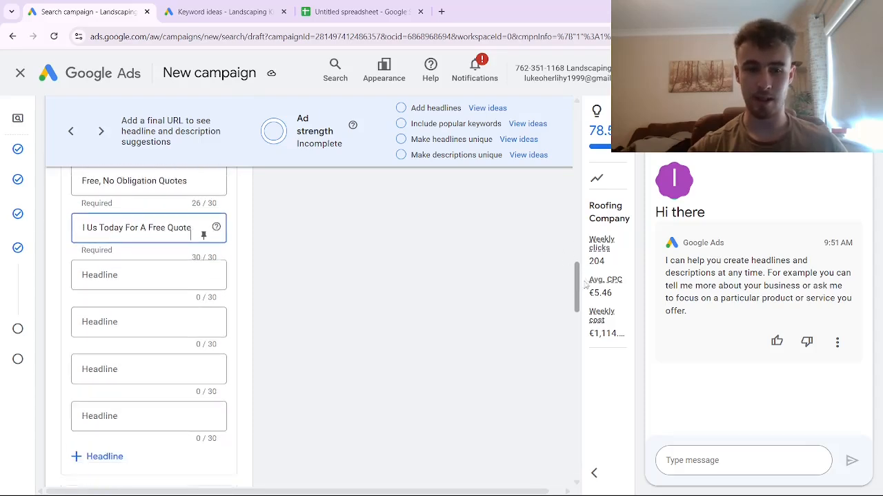
pyautogui.scroll(2, 405, 332)
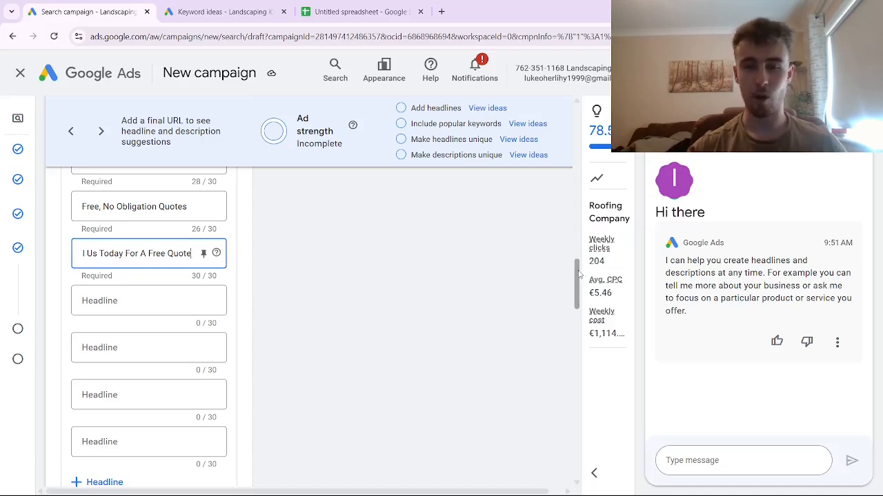
pyautogui.scroll(1, 428, 246)
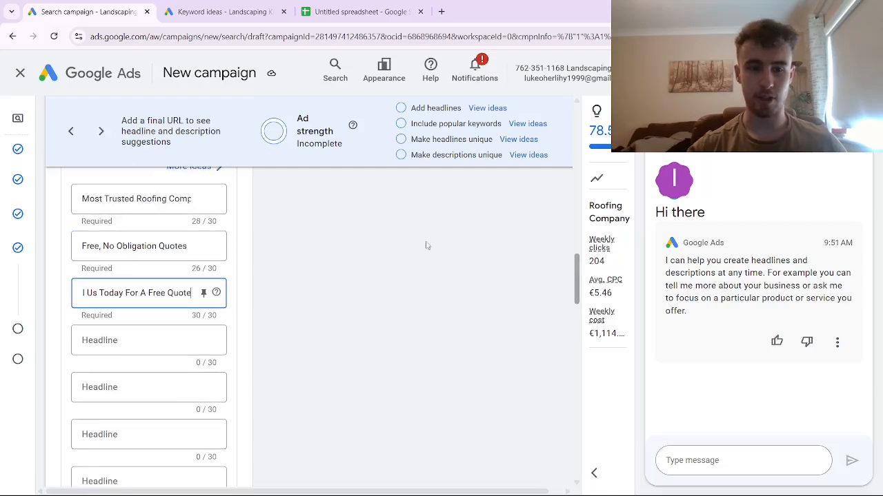
pyautogui.click(203, 199)
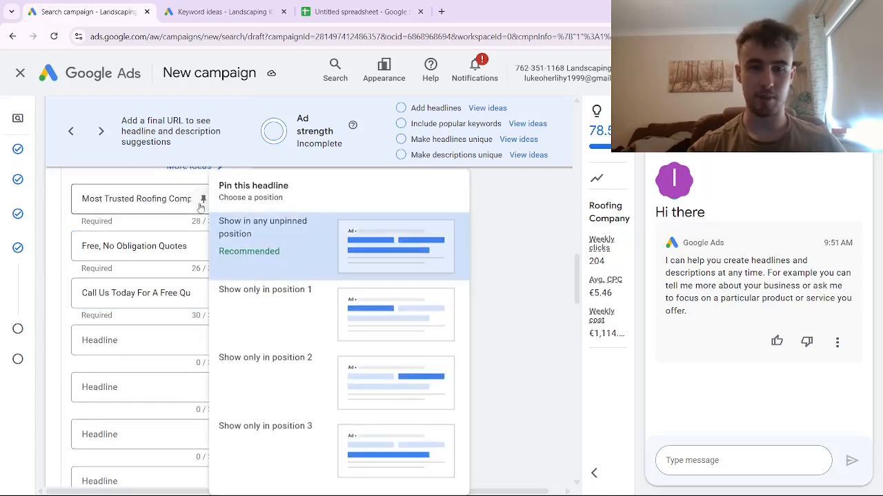
pyautogui.click(296, 291)
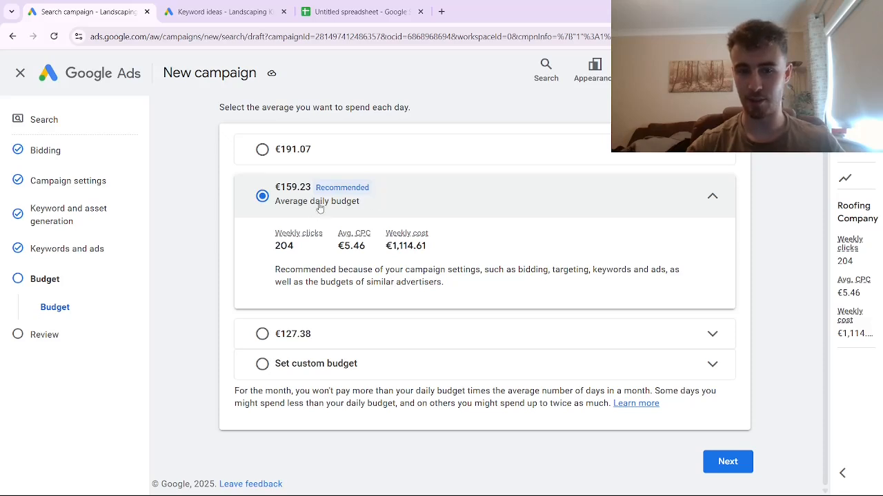
# Step: Choose a custom budget for the campaign and set the average daily budget to €90
pyautogui.click(294, 365)
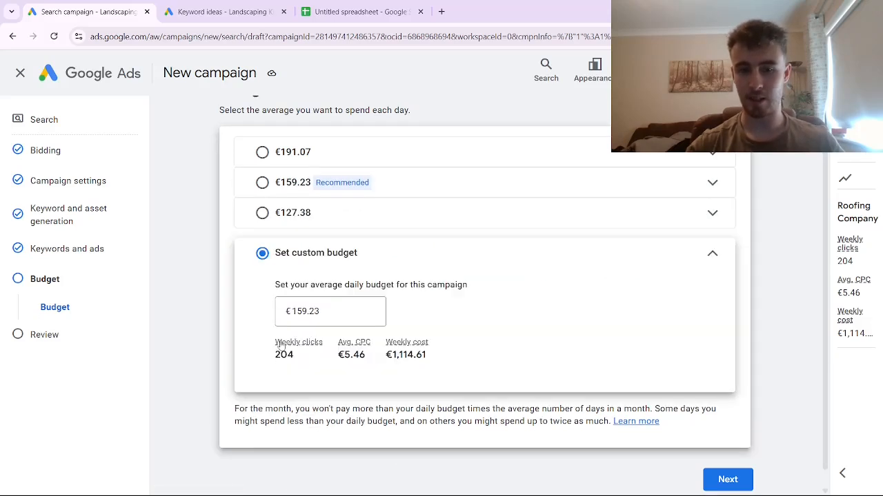
pyautogui.doubleClick(338, 311)
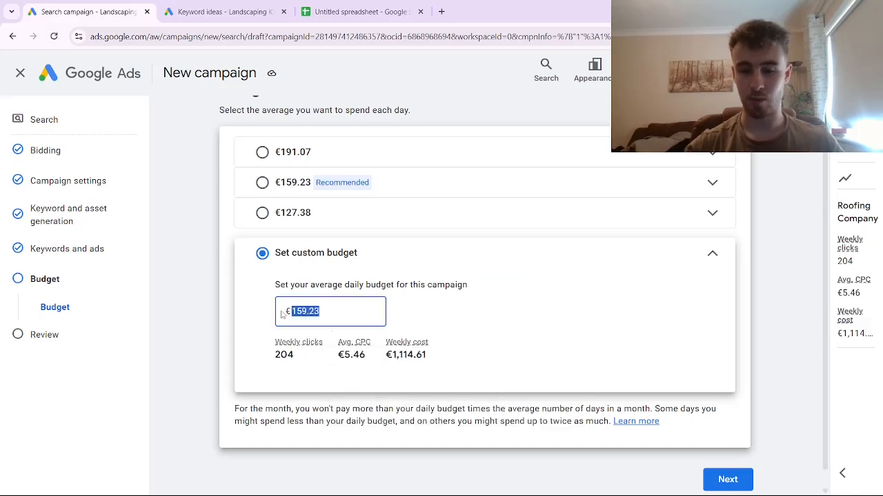
pyautogui.press('BackSpace')
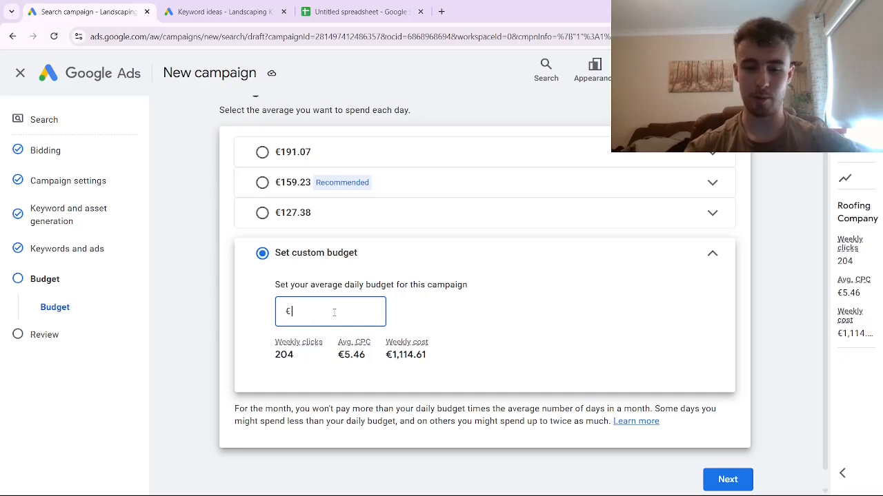
pyautogui.write('90')
pyautogui.scroll(-1, 466, 371)
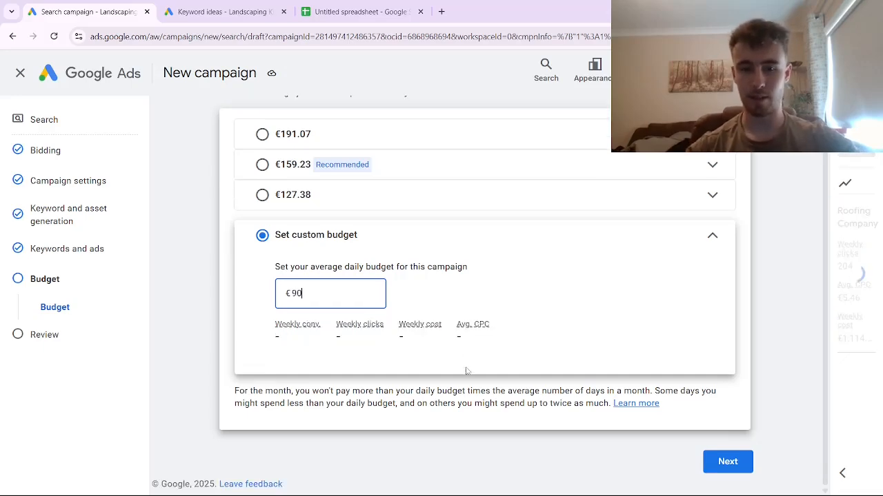
pyautogui.scroll(-1, 511, 296)
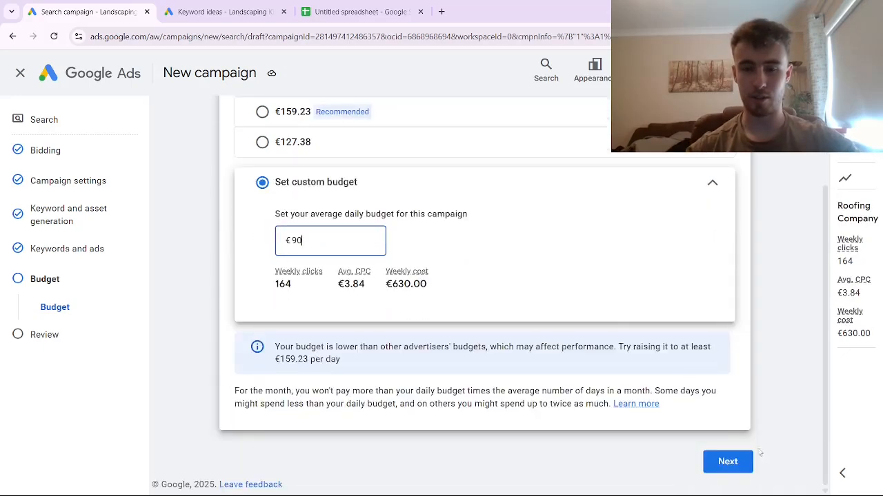
# Step: Continue to the campaign review, check the settings summary and publish the campaign
pyautogui.click(728, 461)
pyautogui.scroll(-8, 787, 476)
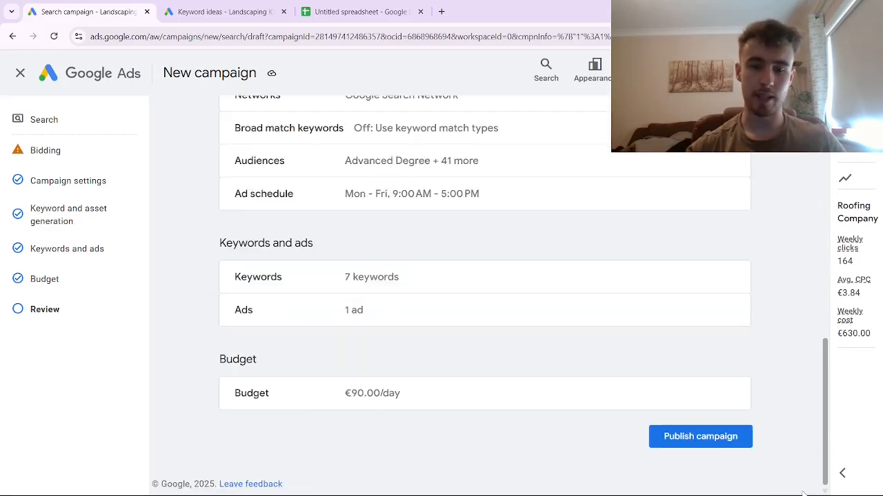
pyautogui.scroll(8, 795, 168)
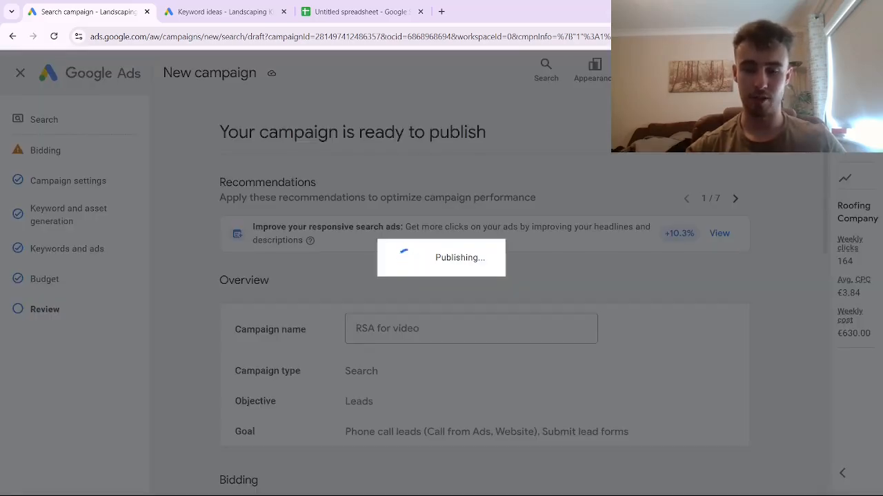
# Step: Postpone the Google tag setup for landscapingking.ie and continue to the Google Ads account overview
pyautogui.scroll(-20, 449, 394)
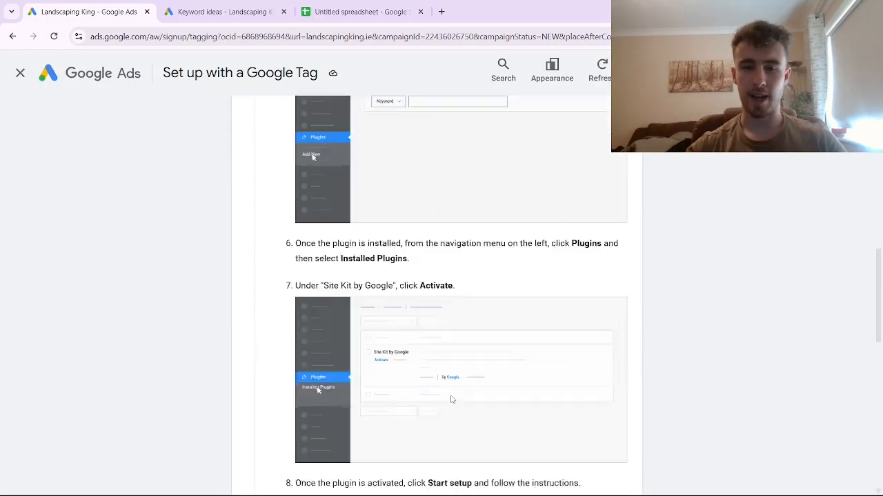
pyautogui.click(560, 367)
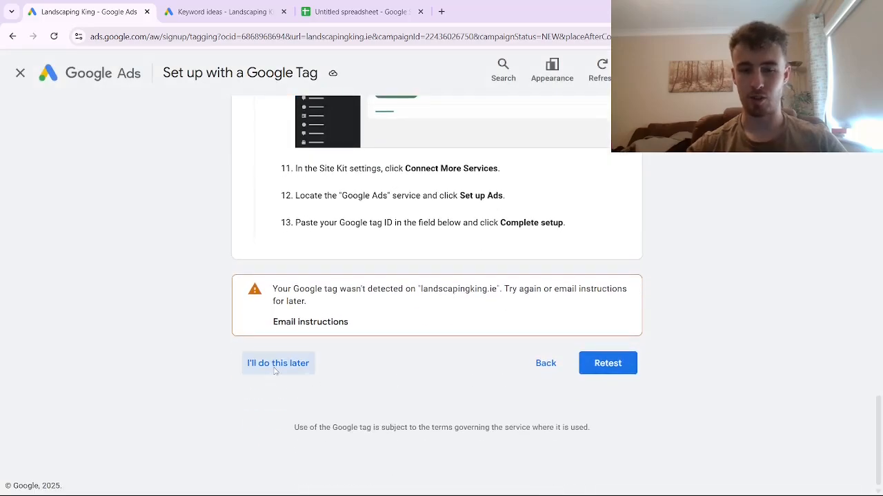
pyautogui.click(295, 367)
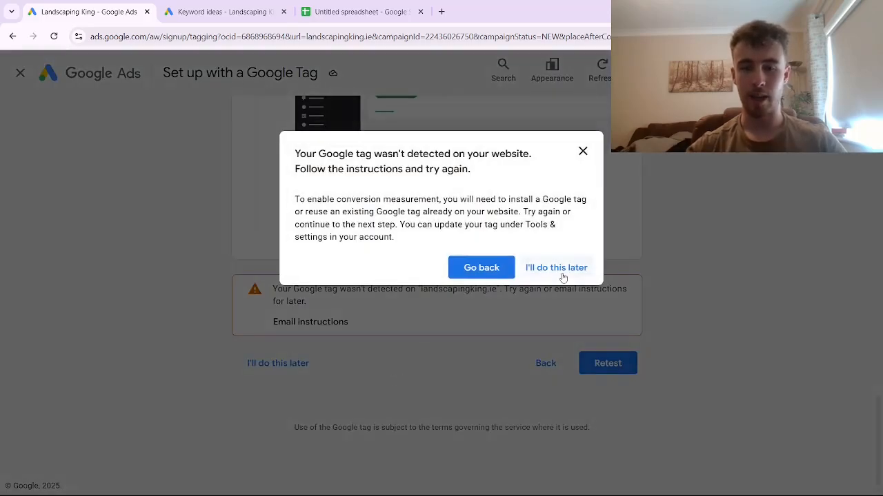
pyautogui.click(555, 268)
pyautogui.scroll(-3, 407, 331)
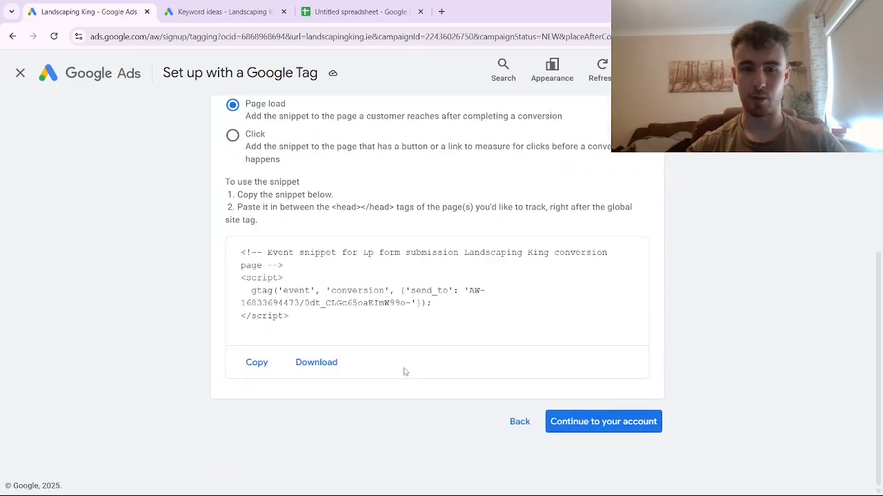
pyautogui.click(573, 424)
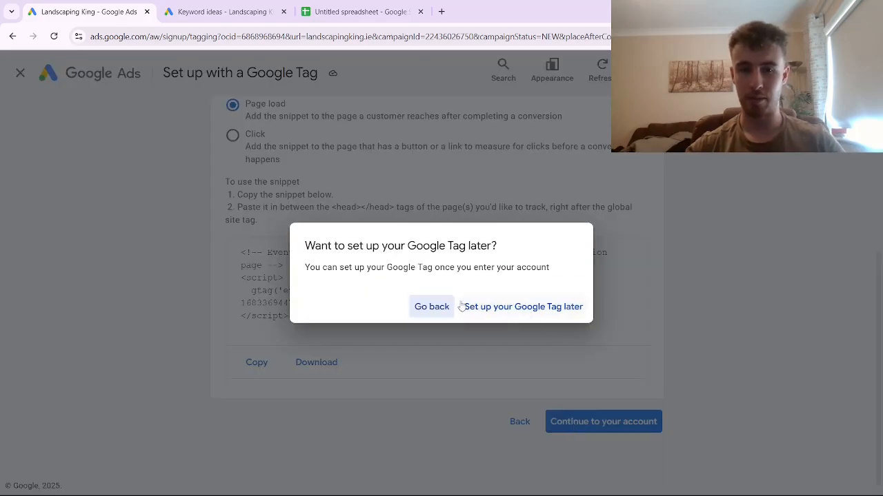
pyautogui.click(502, 311)
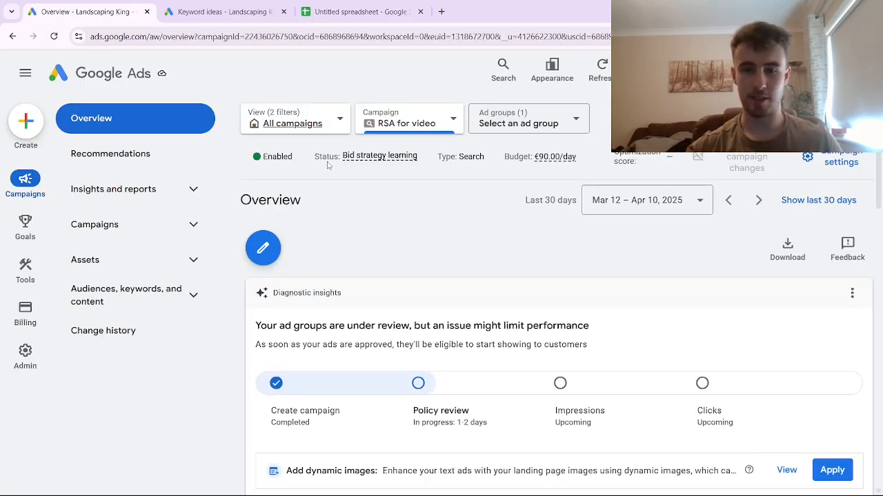
# Step: Pause the RSA for video campaign
pyautogui.click(279, 161)
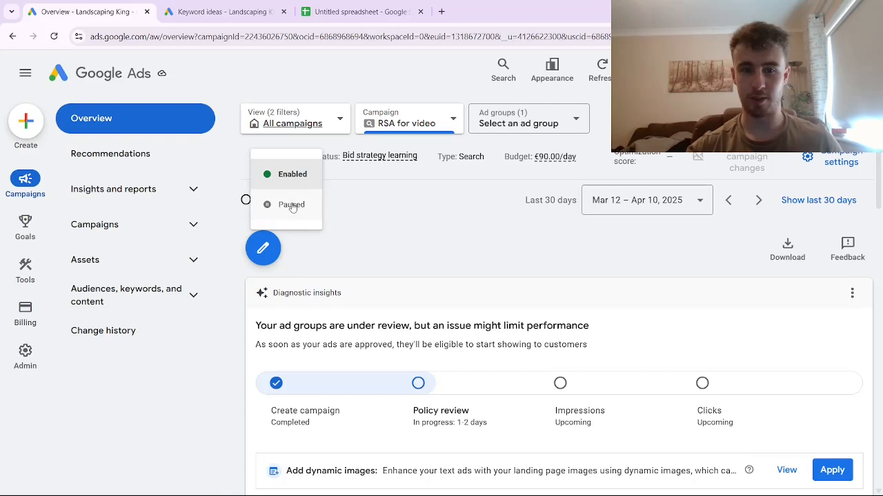
pyautogui.click(290, 205)
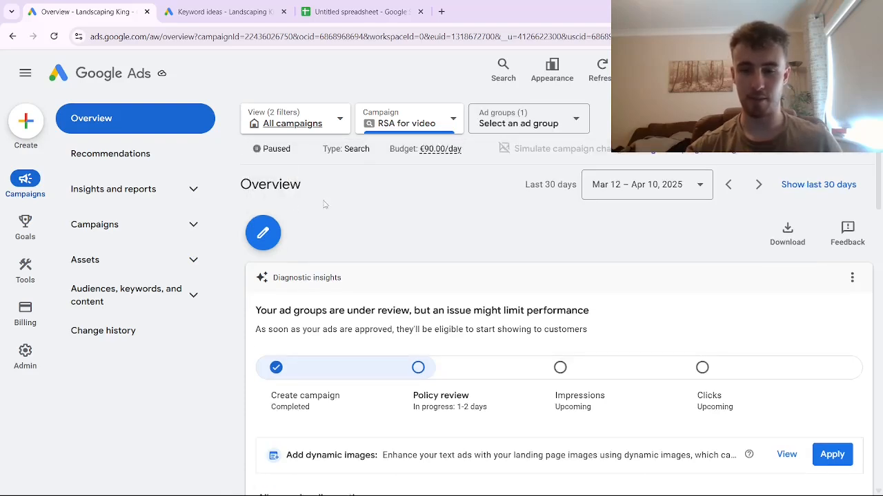
# Step: Change the match type of all keywords in the RSA for video campaign to Exact match, without keeping the originals
pyautogui.click(131, 295)
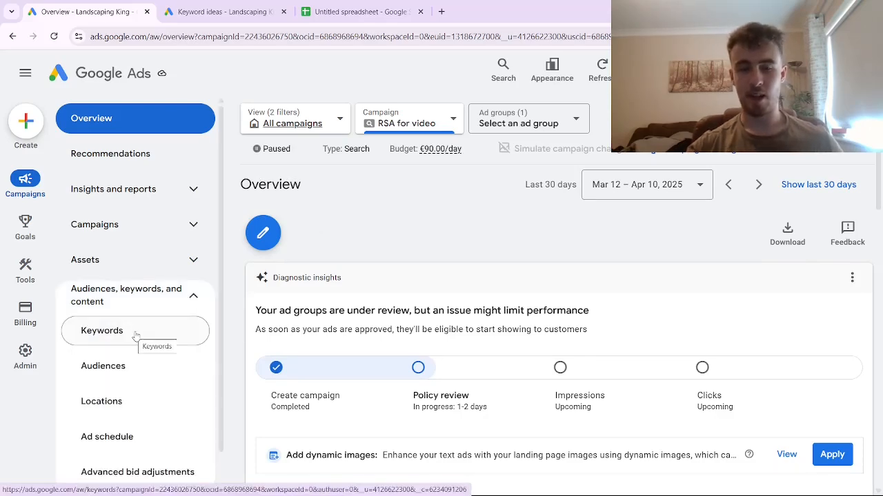
pyautogui.click(136, 336)
pyautogui.scroll(-2, 565, 348)
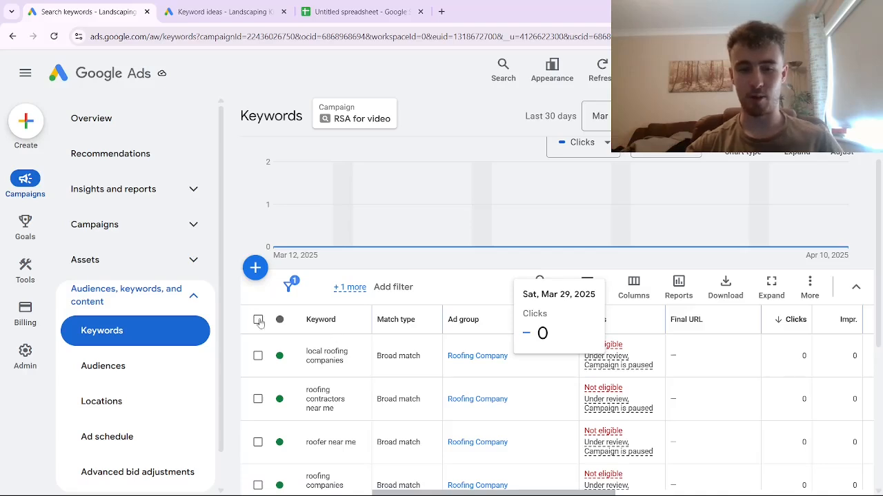
pyautogui.click(258, 321)
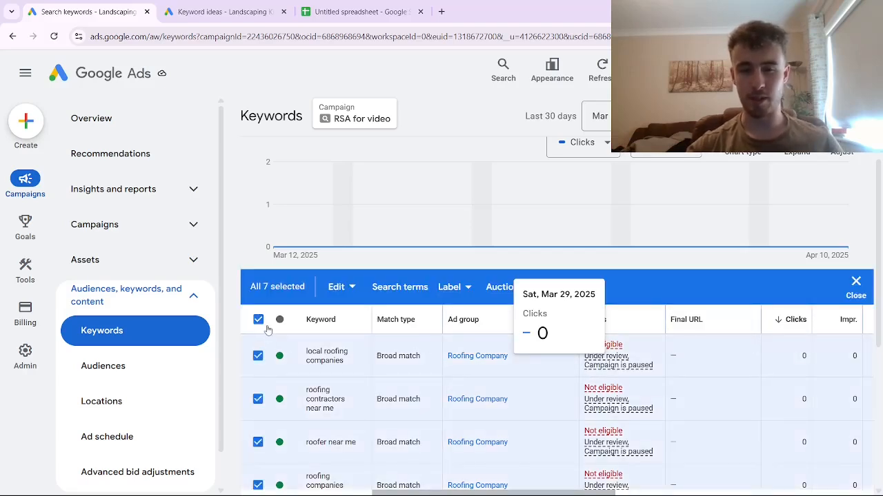
pyautogui.click(330, 291)
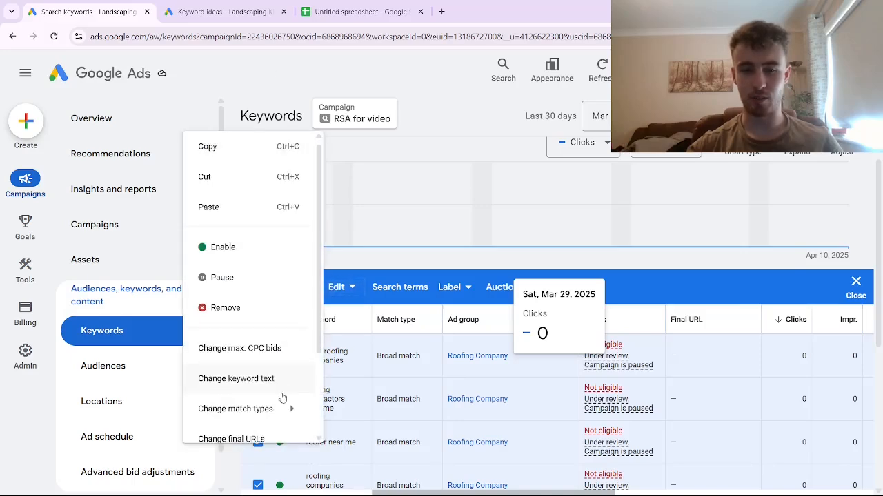
pyautogui.moveTo(289, 409)
pyautogui.click(364, 414)
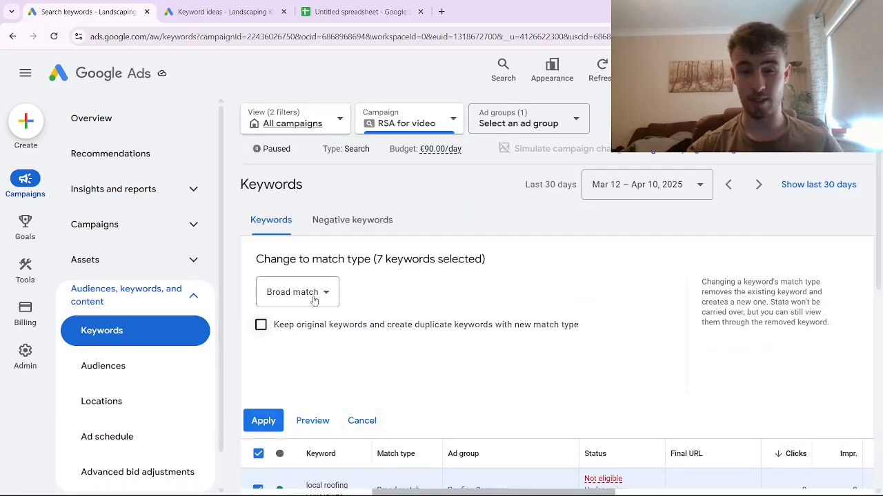
pyautogui.click(307, 299)
pyautogui.click(303, 332)
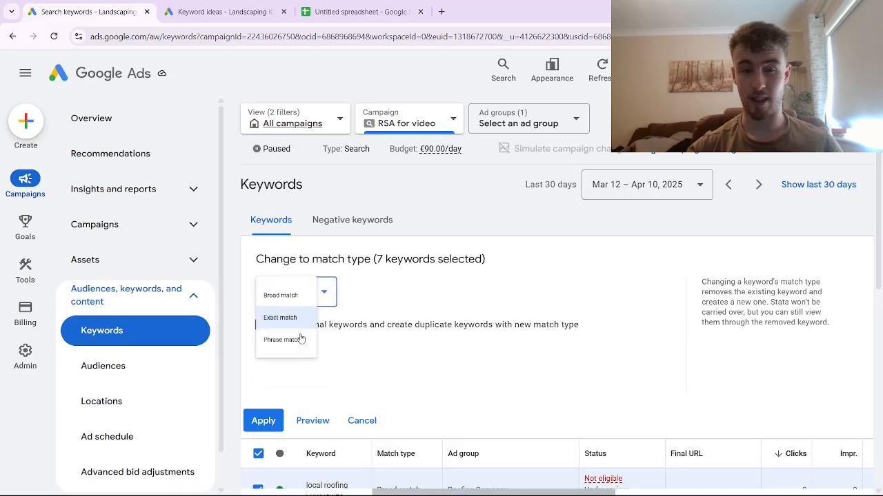
pyautogui.click(266, 421)
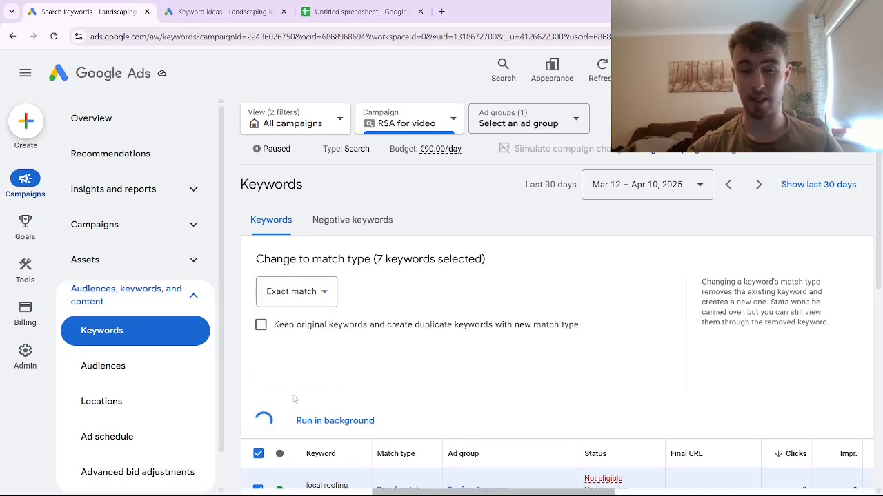
pyautogui.scroll(-2, 312, 391)
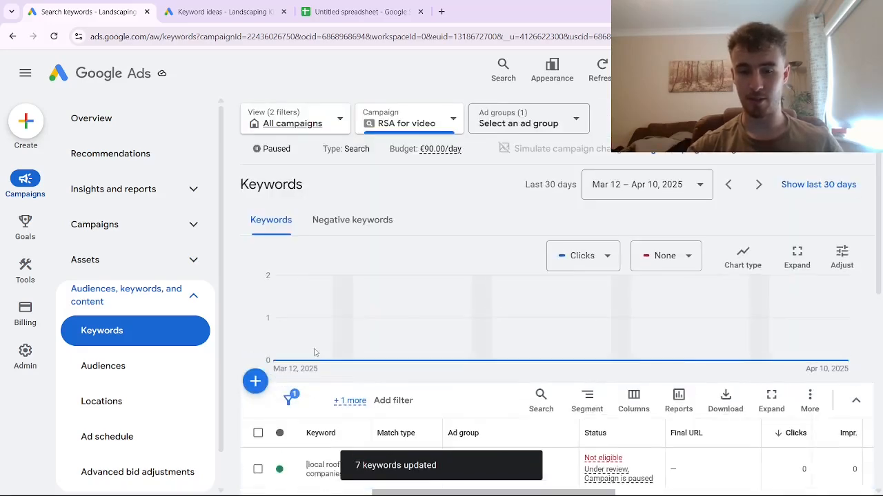
pyautogui.scroll(-3, 291, 379)
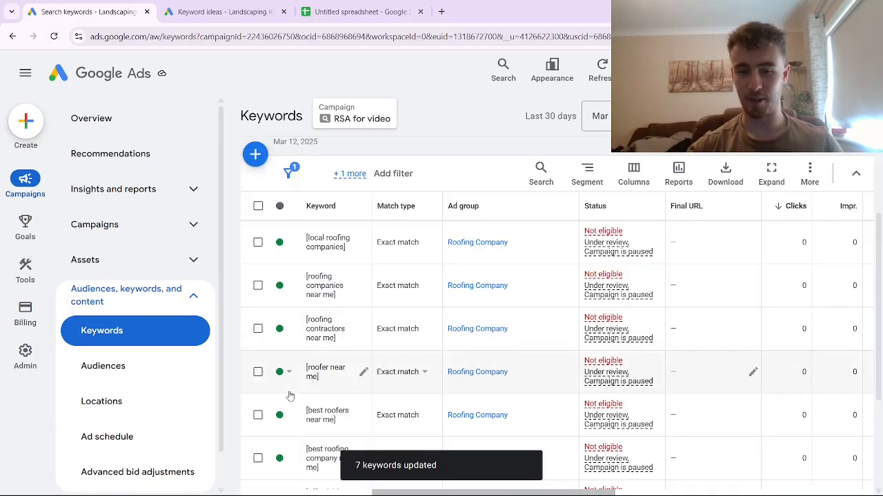
# Step: View the Roofing Company ad group's ads, look at the form for a new responsive search ad, and close it without creating one
pyautogui.scroll(3, 289, 395)
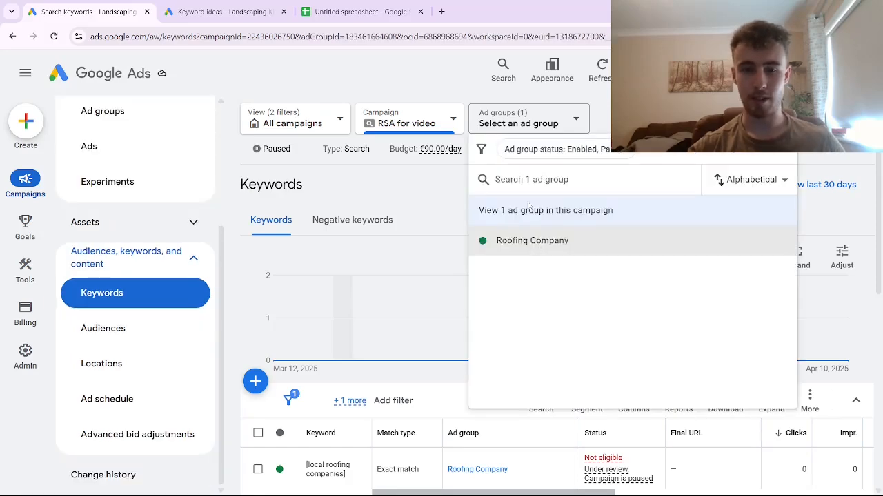
pyautogui.click(534, 244)
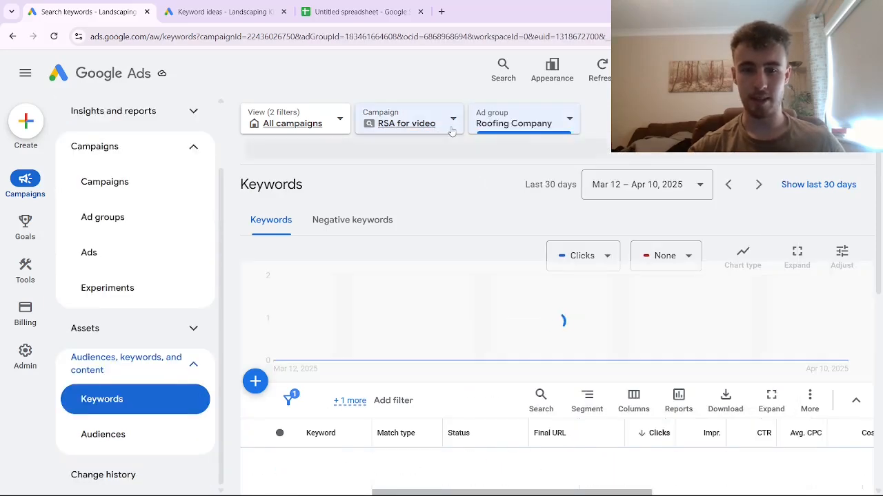
pyautogui.click(157, 256)
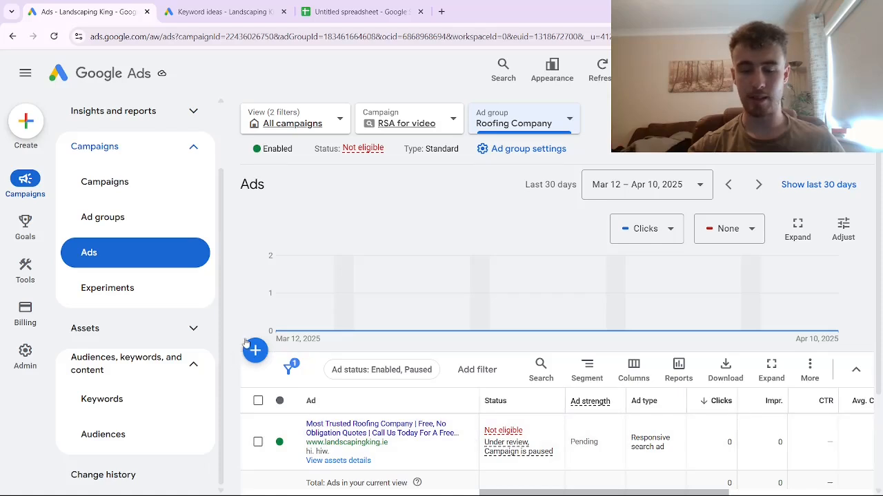
pyautogui.moveTo(287, 329)
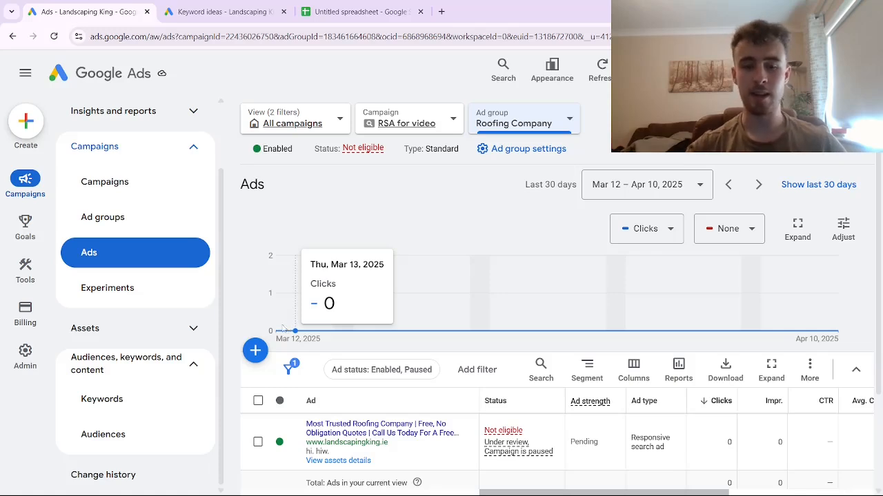
pyautogui.click(260, 356)
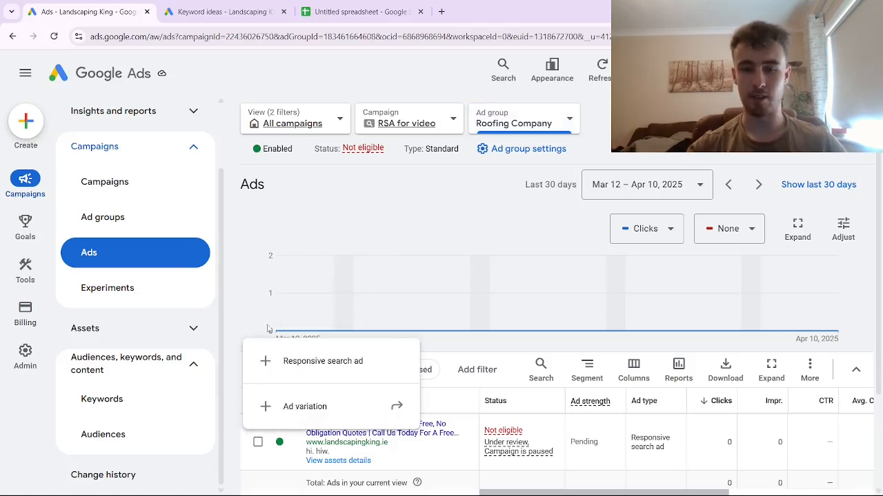
pyautogui.click(298, 364)
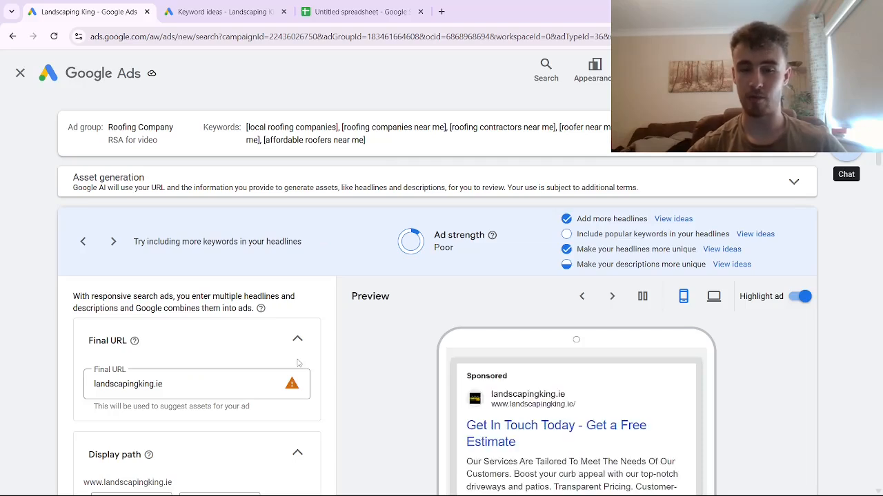
pyautogui.click(21, 74)
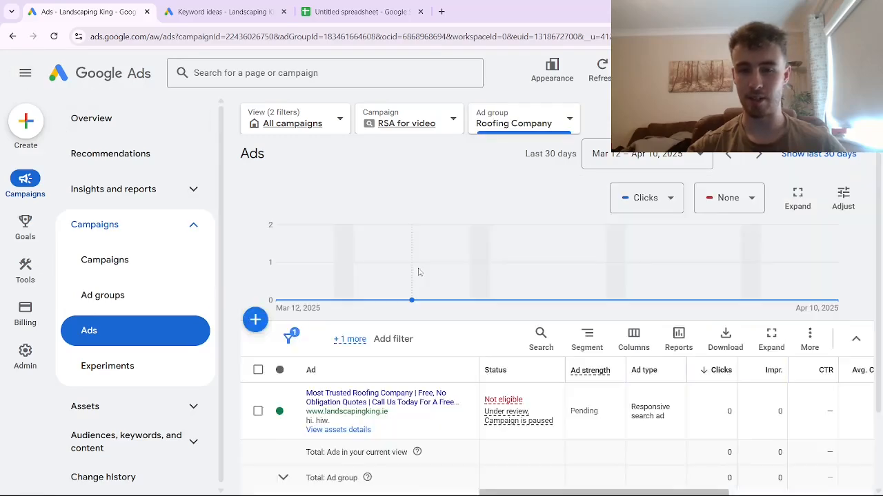
pyautogui.scroll(-1, 382, 412)
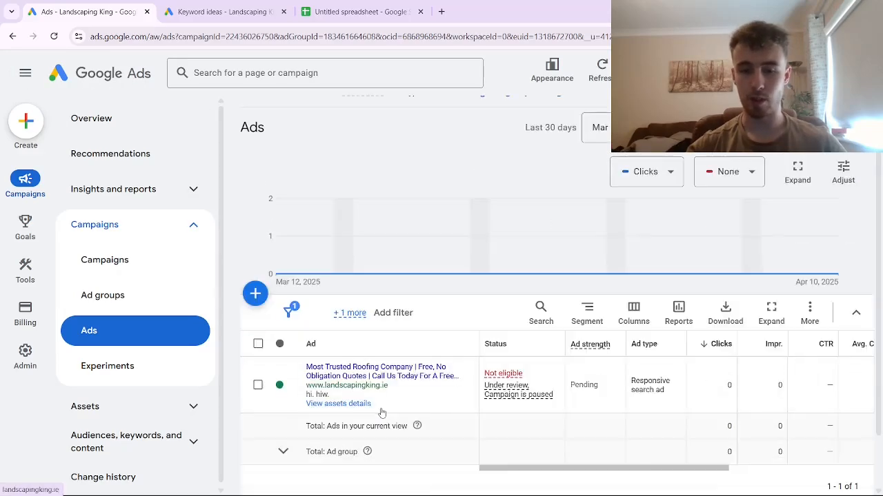
pyautogui.scroll(1, 382, 412)
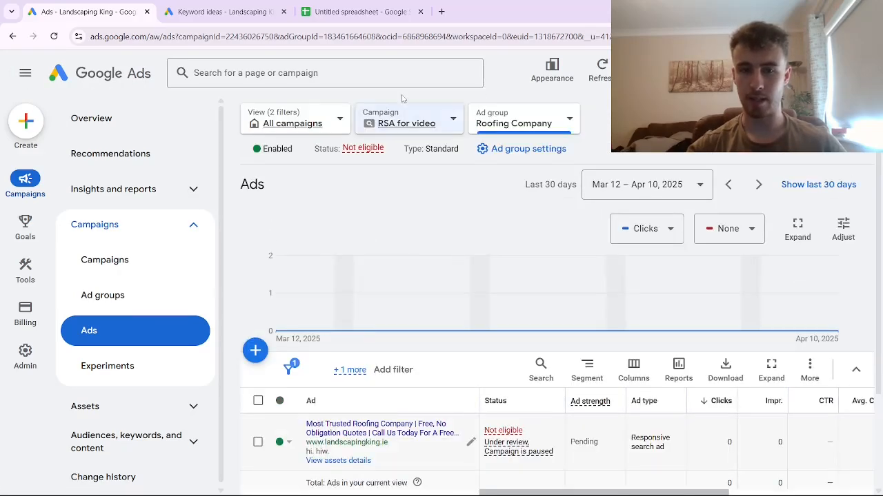
# Step: Duplicate the Roofing Company ad group within the RSA for video campaign, leaving the copy enabled
pyautogui.click(405, 119)
pyautogui.click(414, 297)
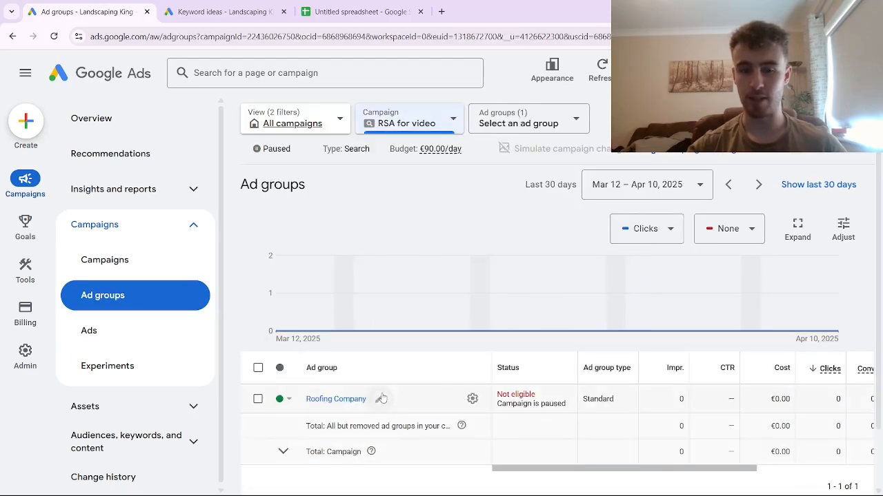
pyautogui.scroll(-2, 360, 398)
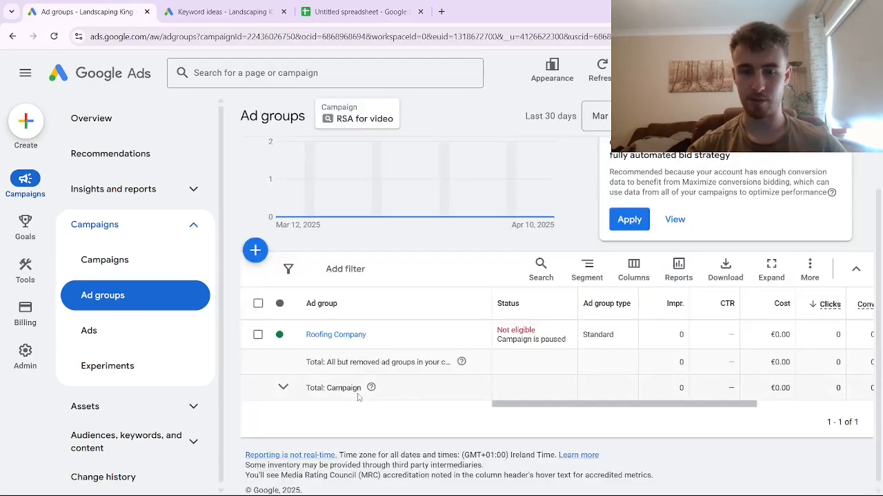
pyautogui.scroll(1, 358, 397)
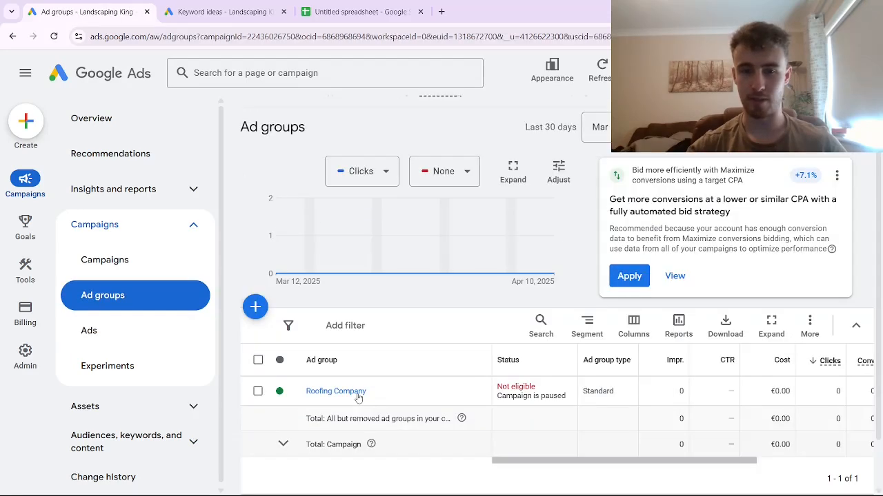
pyautogui.click(258, 393)
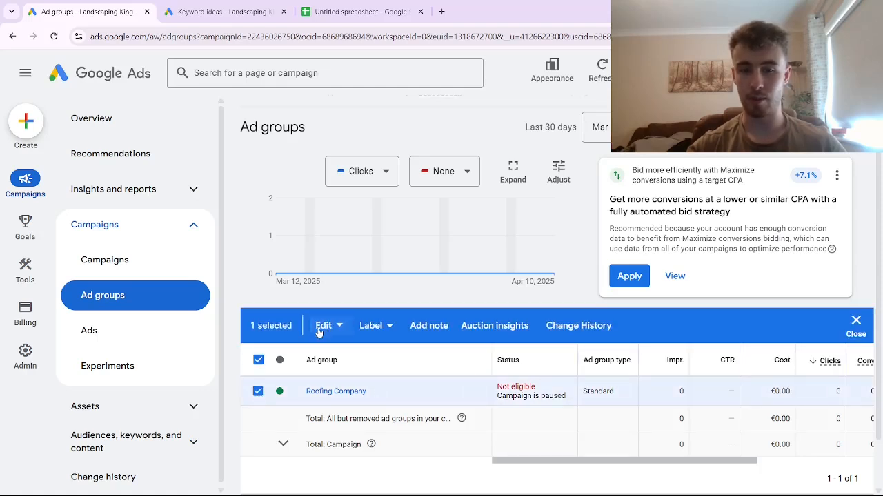
pyautogui.click(318, 332)
pyautogui.click(227, 195)
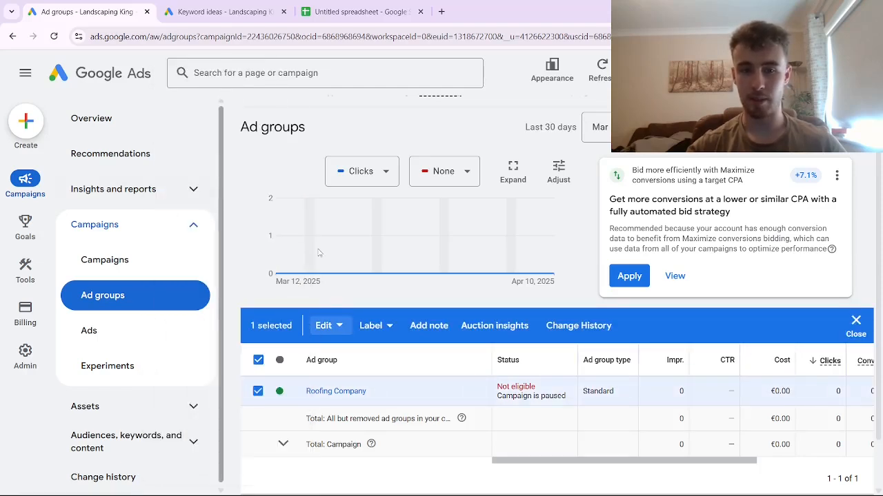
pyautogui.click(323, 326)
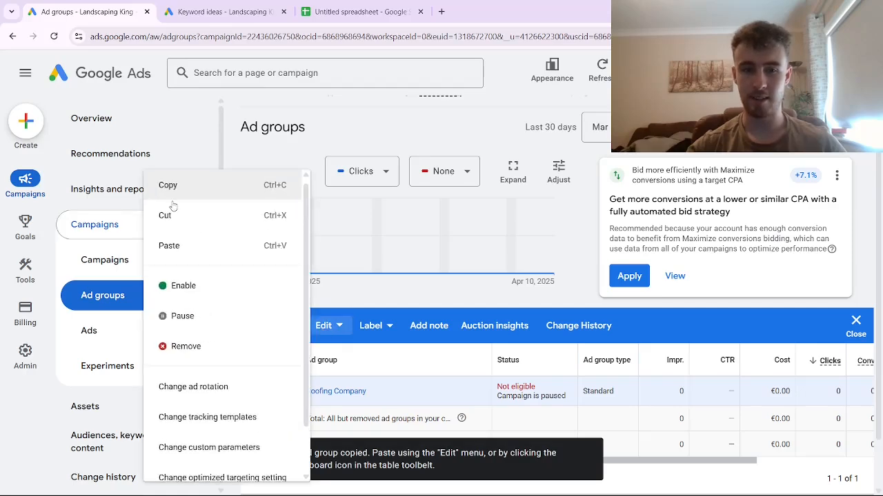
pyautogui.click(187, 249)
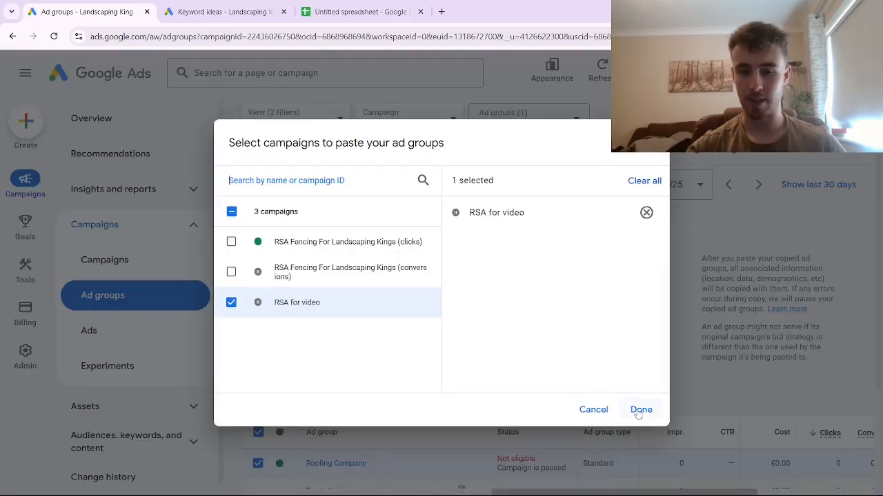
pyautogui.click(629, 411)
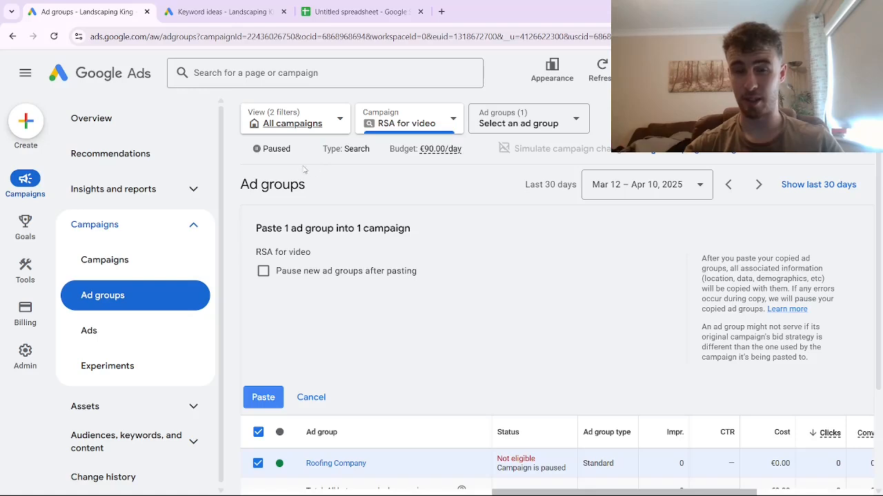
pyautogui.click(264, 398)
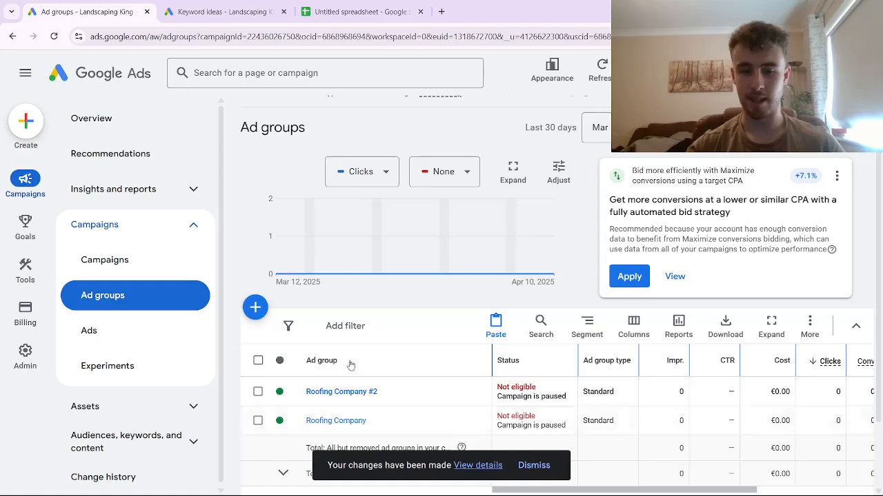
pyautogui.click(393, 391)
pyautogui.moveTo(403, 421); pyautogui.dragTo(320, 395)
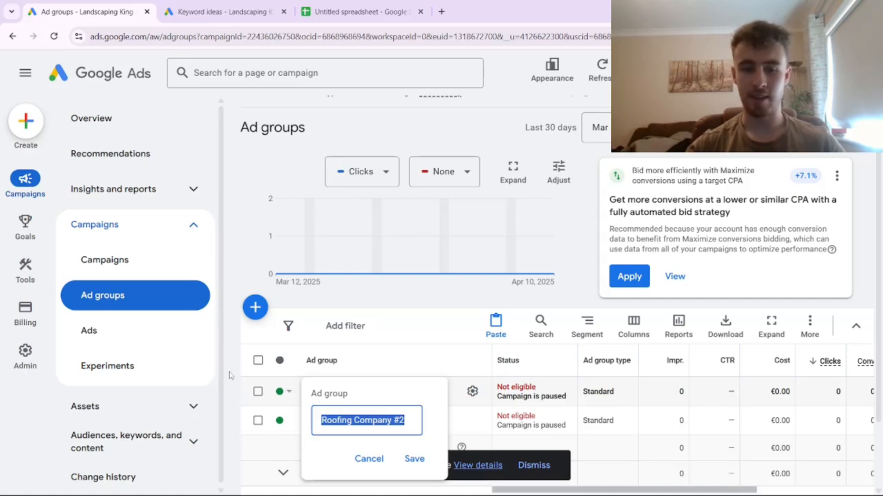
pyautogui.click(365, 460)
# Step: Remove all keywords from the Roofing Company #2 ad group and open that ad group's ads
pyautogui.click(332, 396)
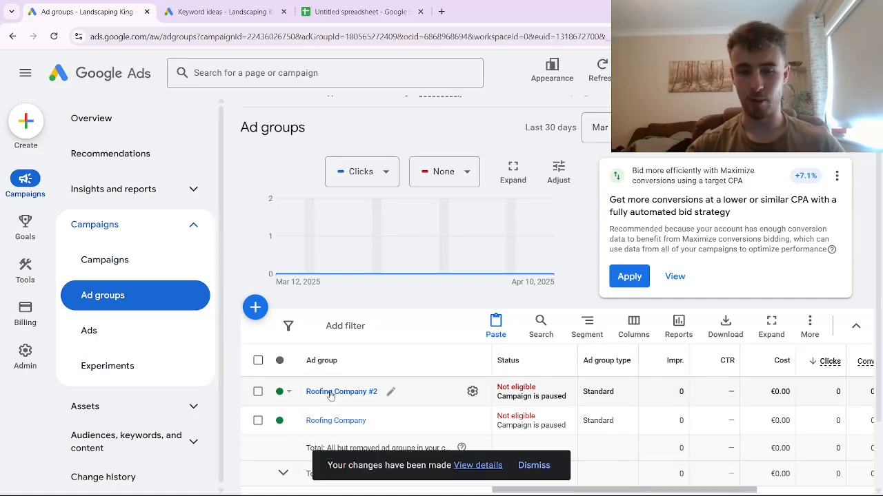
pyautogui.click(126, 443)
pyautogui.click(123, 403)
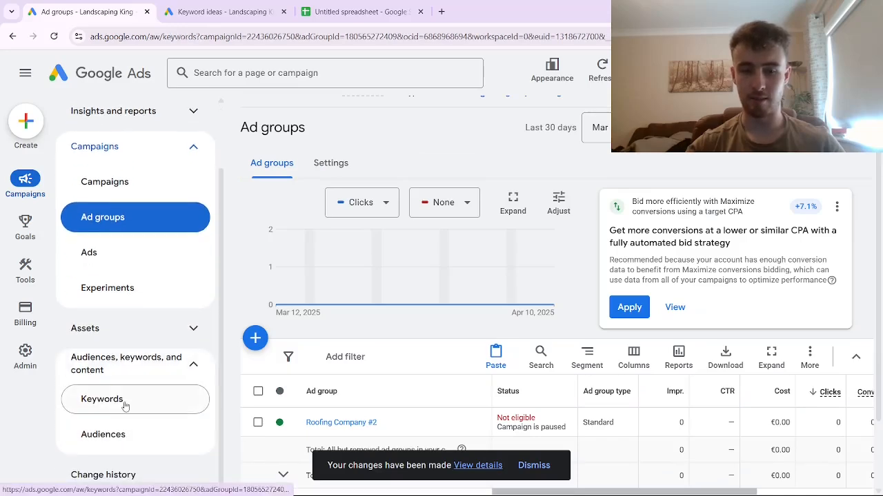
pyautogui.scroll(-3, 384, 366)
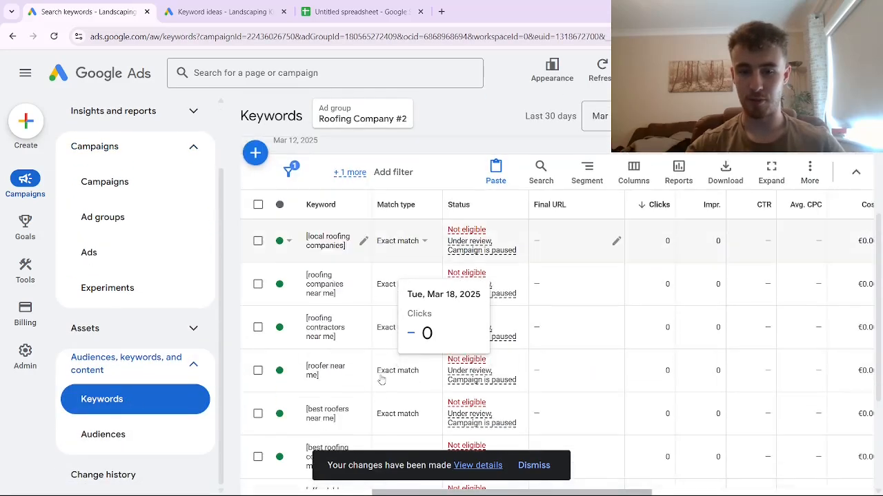
pyautogui.scroll(2, 276, 290)
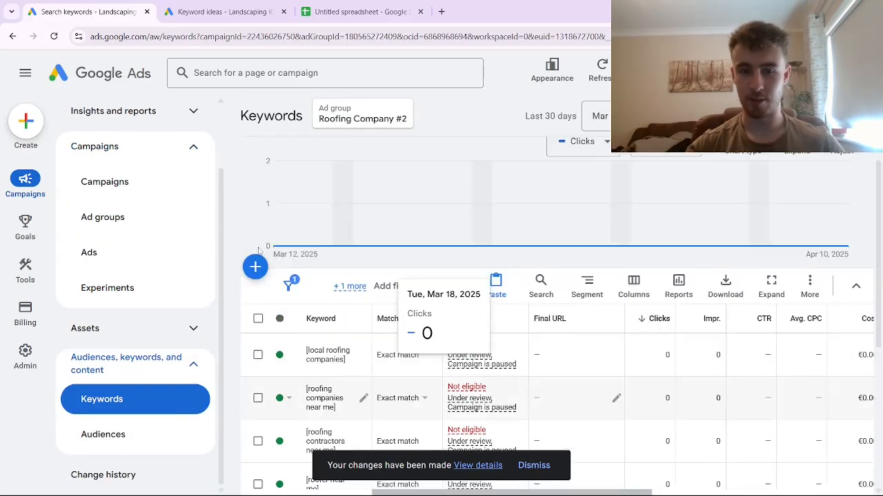
pyautogui.click(258, 318)
pyautogui.click(336, 285)
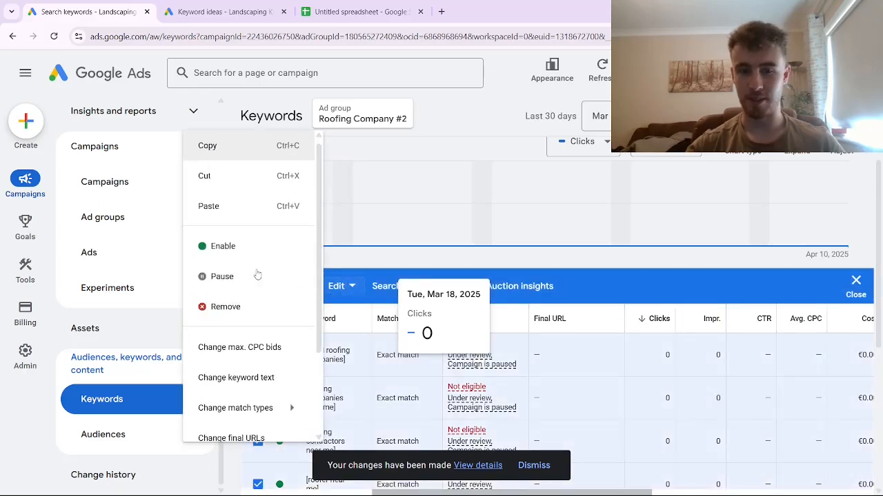
pyautogui.click(246, 308)
pyautogui.click(552, 324)
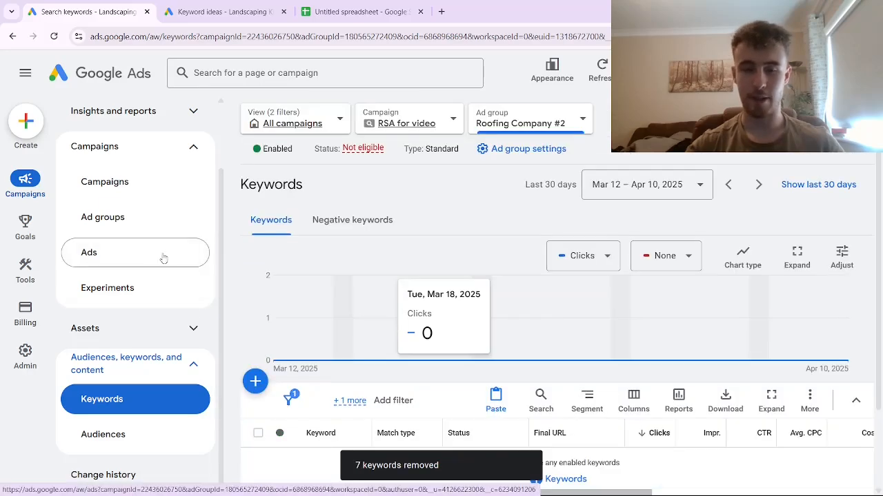
pyautogui.click(119, 259)
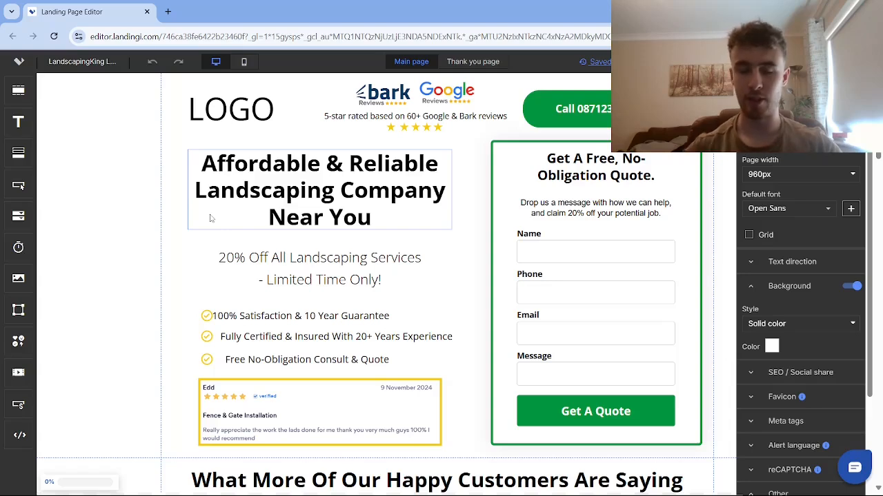
# Step: In the Landingi landing page editor, replace the word Landscaping with Roofing in the main headline
pyautogui.click(282, 177)
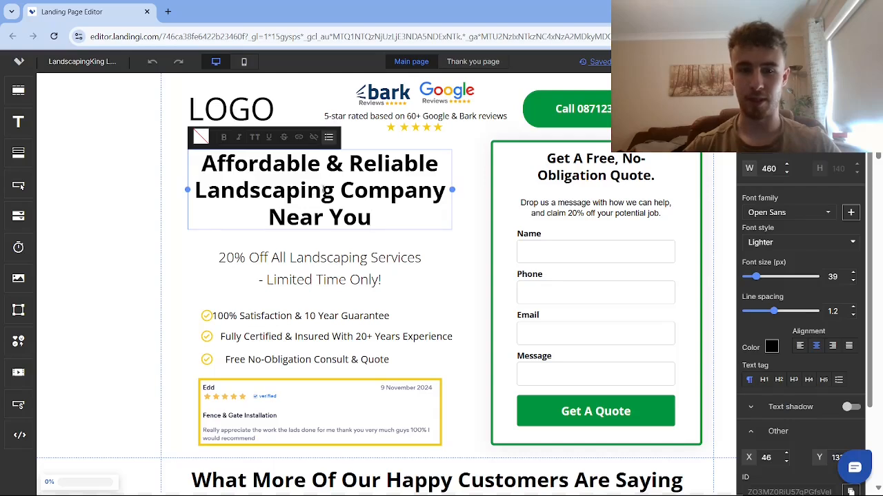
pyautogui.moveTo(336, 190); pyautogui.dragTo(195, 191)
pyautogui.press('BackSpace')
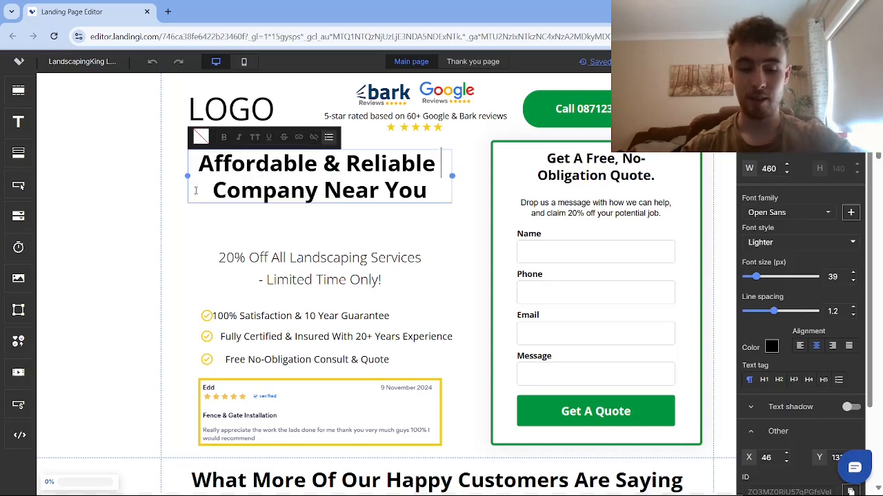
pyautogui.write('Roofing')
pyautogui.press('Escape')
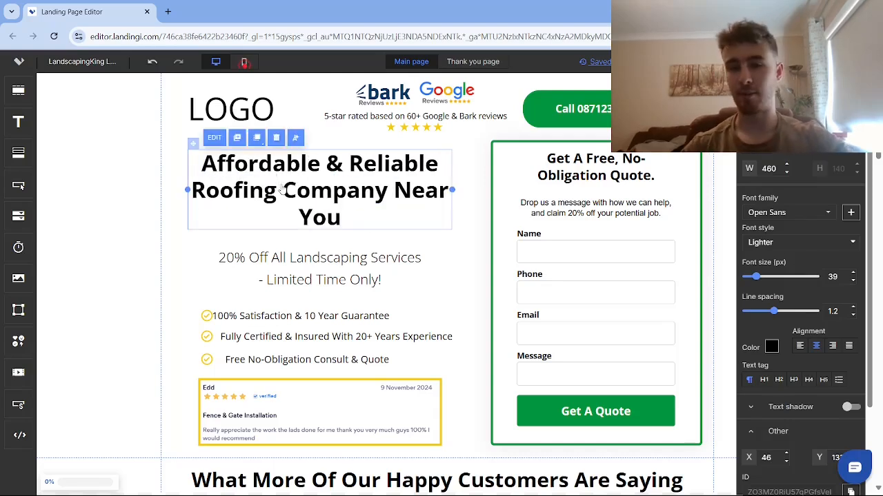
# Step: Change the landing page's main headline to read "Affordable & Reliable Roof Repairs Near You"
pyautogui.click(214, 140)
pyautogui.moveTo(388, 192); pyautogui.dragTo(282, 192)
pyautogui.click(319, 238)
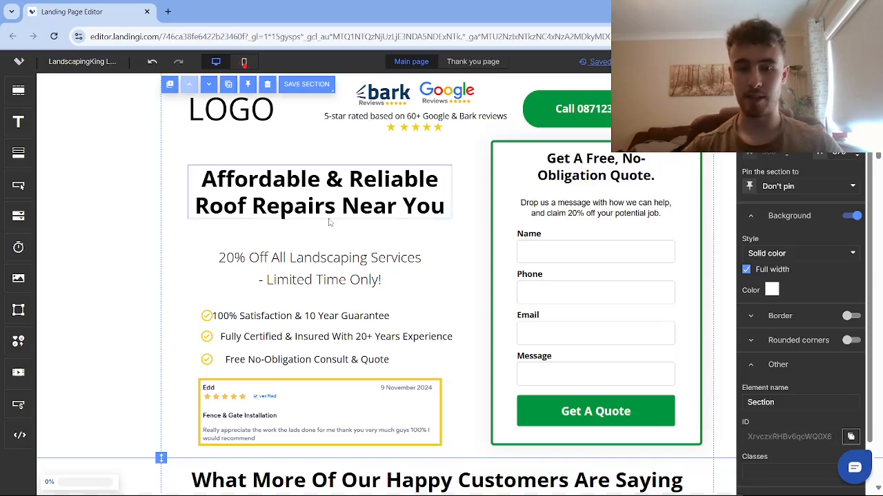
# Step: Look over the landing page's discount subheadline, Landscaping service section and About Our Company section
pyautogui.click(372, 264)
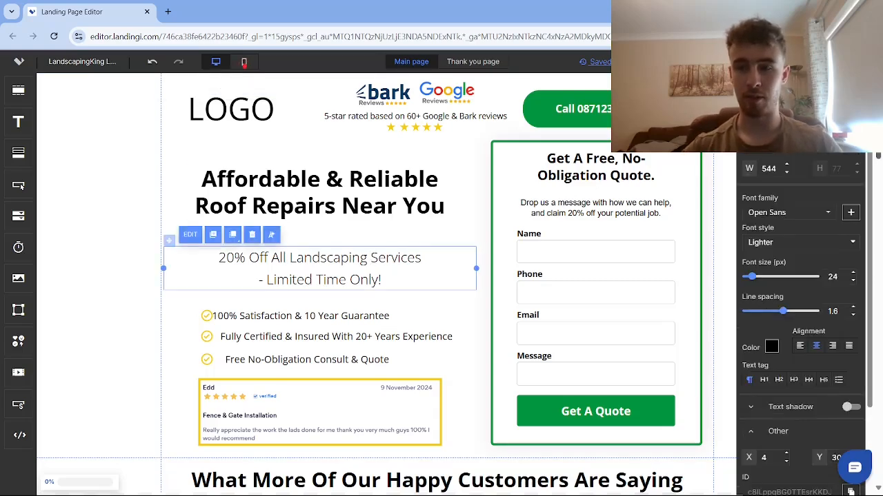
pyautogui.moveTo(878, 130); pyautogui.dragTo(792, 335)
pyautogui.scroll(-5, 476, 228)
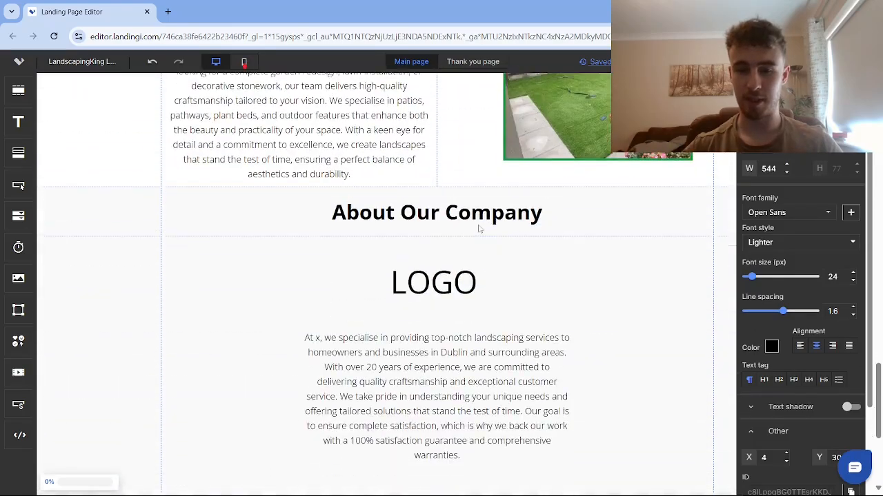
pyautogui.scroll(10, 476, 262)
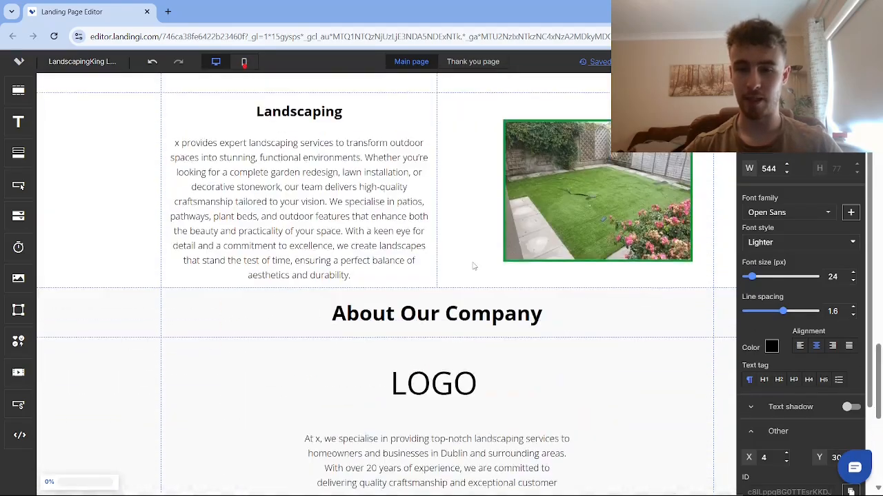
pyautogui.scroll(10, 461, 288)
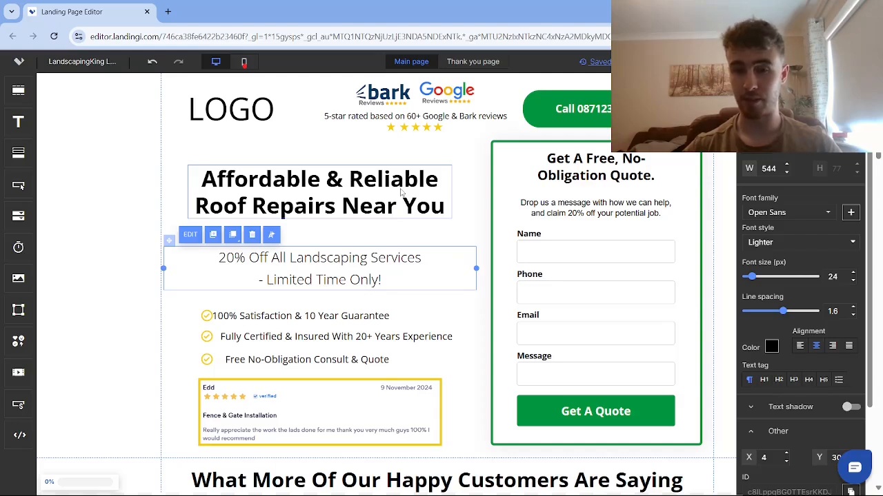
# Step: Switch to the Google Docs document "Negatives to add in advance" and copy the entries from "how to" through "cost calculator"
pyautogui.hotkey('alt', 'Tab')
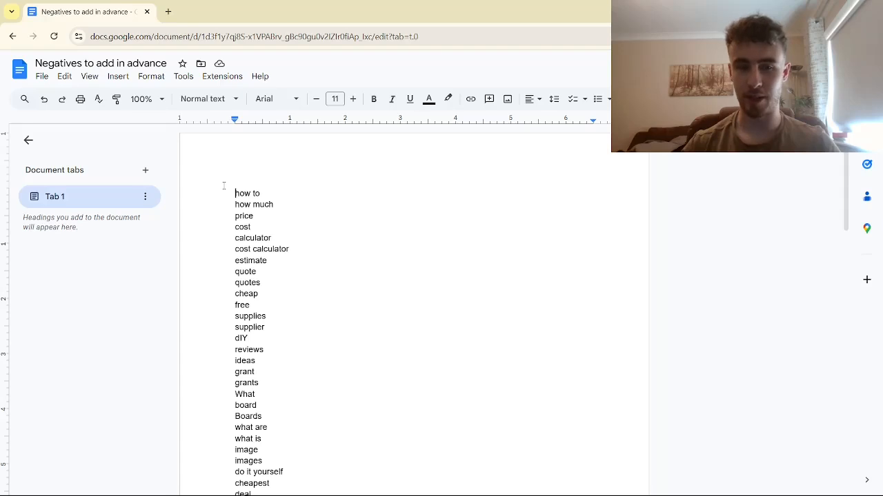
pyautogui.moveTo(224, 185); pyautogui.dragTo(289, 251)
pyautogui.hotkey('ctrl', 'c')
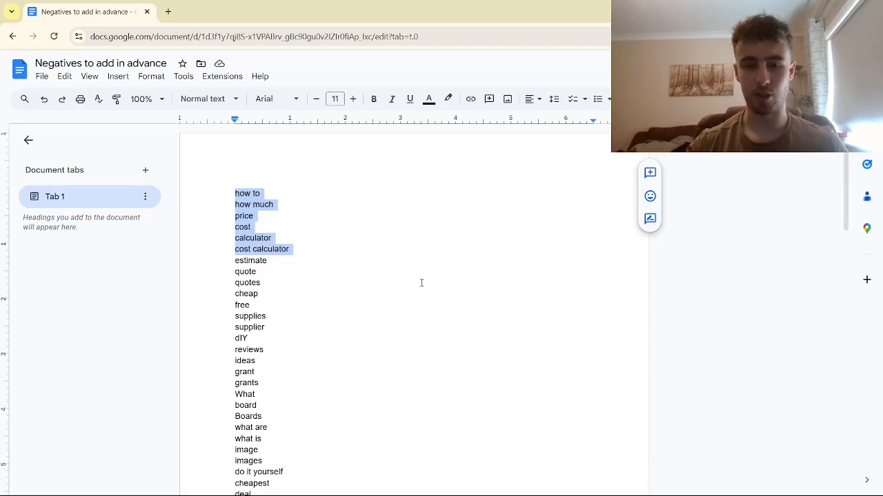
# Step: In Google Ads, add how to, how much, price, cost, calculator and cost calculator as campaign-level negative keywords for RSA for video
pyautogui.click(478, 486)
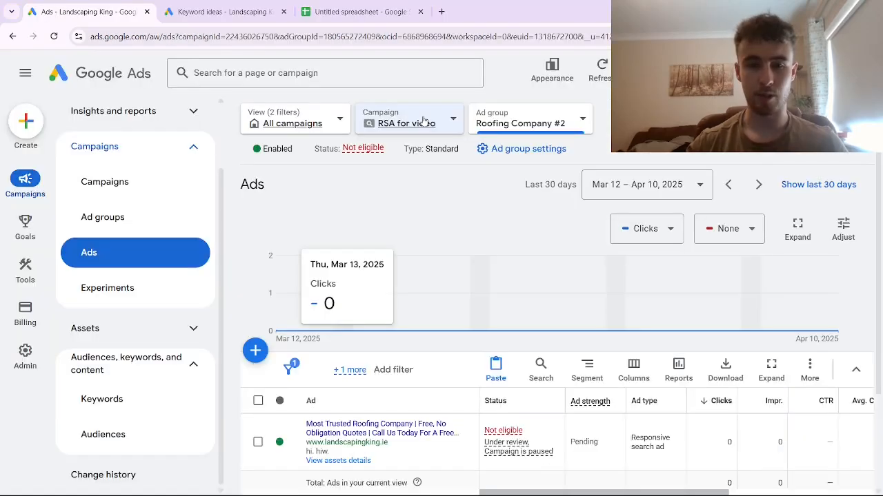
pyautogui.click(423, 121)
pyautogui.click(423, 301)
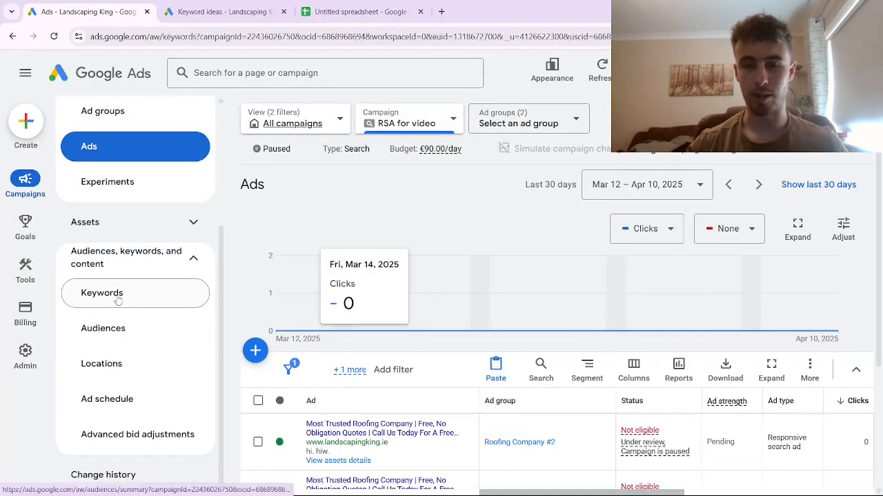
pyautogui.click(118, 300)
pyautogui.click(347, 228)
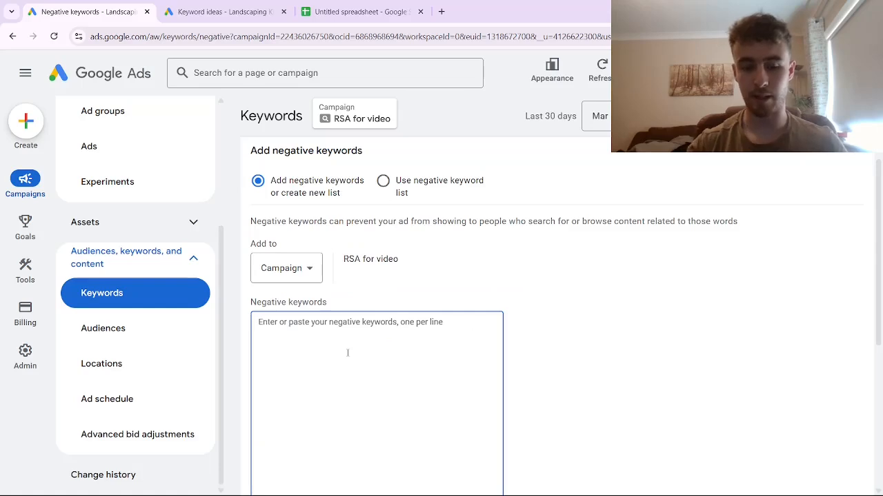
pyautogui.hotkey('ctrl', 'v')
pyautogui.scroll(-2, 416, 303)
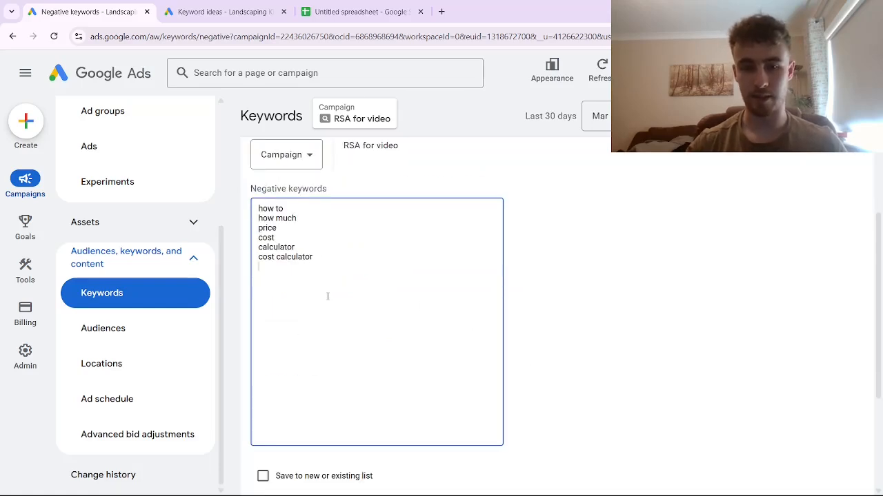
pyautogui.scroll(-3, 327, 296)
pyautogui.click(260, 335)
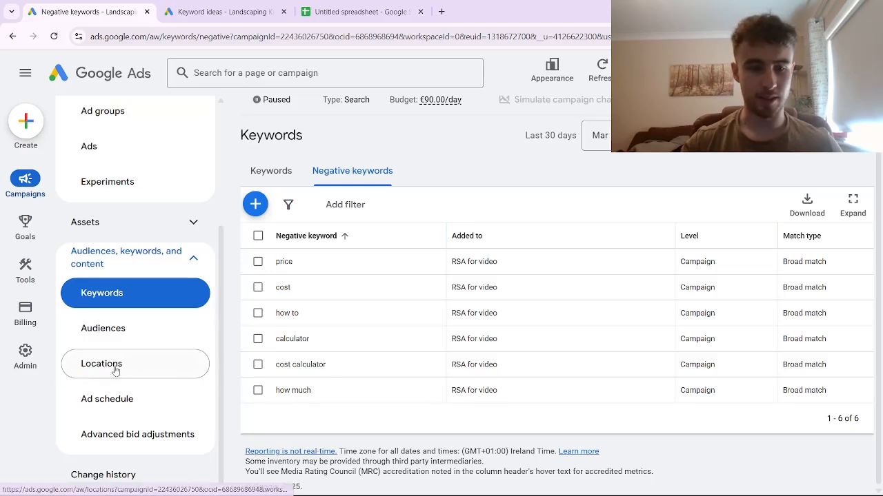
# Step: View the RSA for video campaign's asset associations and its search terms report
pyautogui.click(146, 222)
pyautogui.click(136, 259)
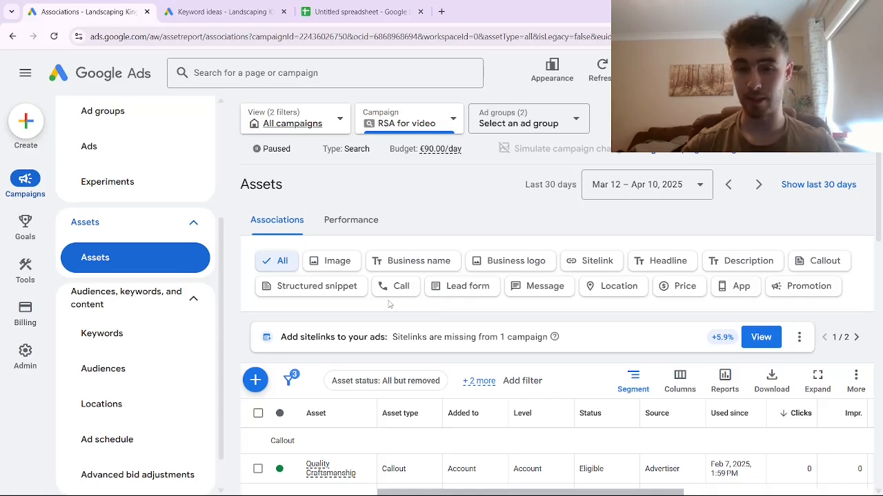
pyautogui.scroll(3, 220, 128)
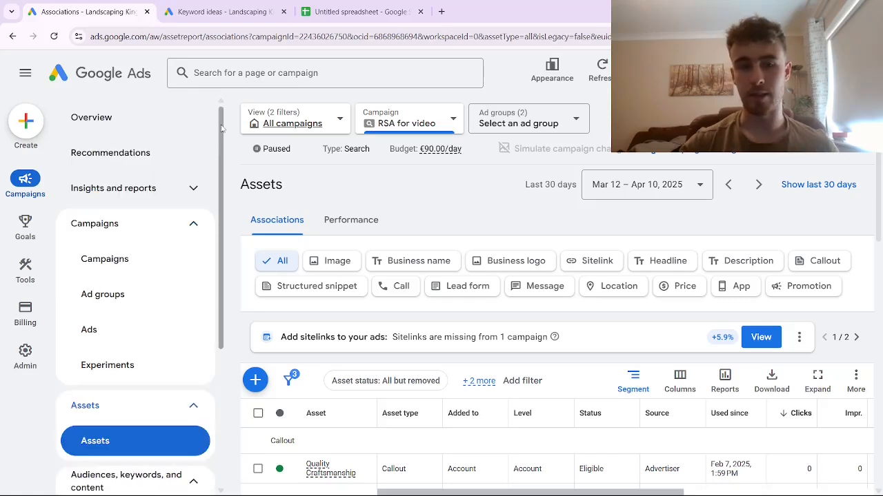
pyautogui.click(158, 191)
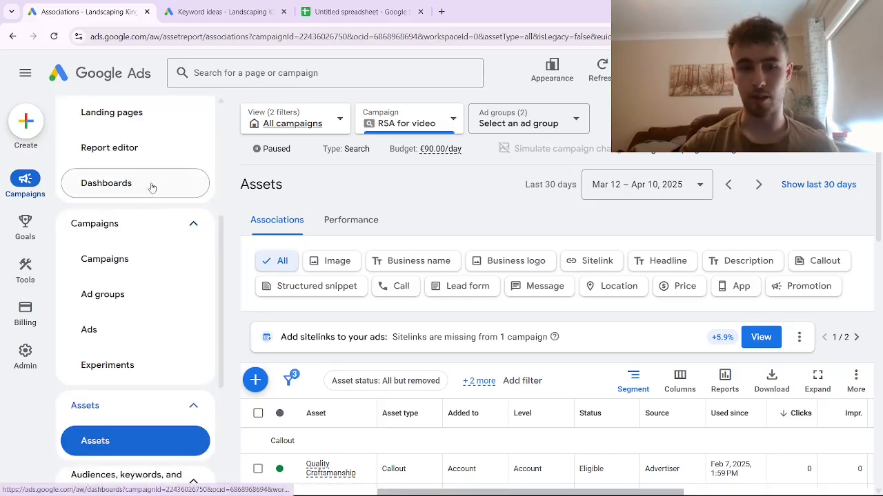
pyautogui.scroll(3, 158, 206)
pyautogui.click(134, 300)
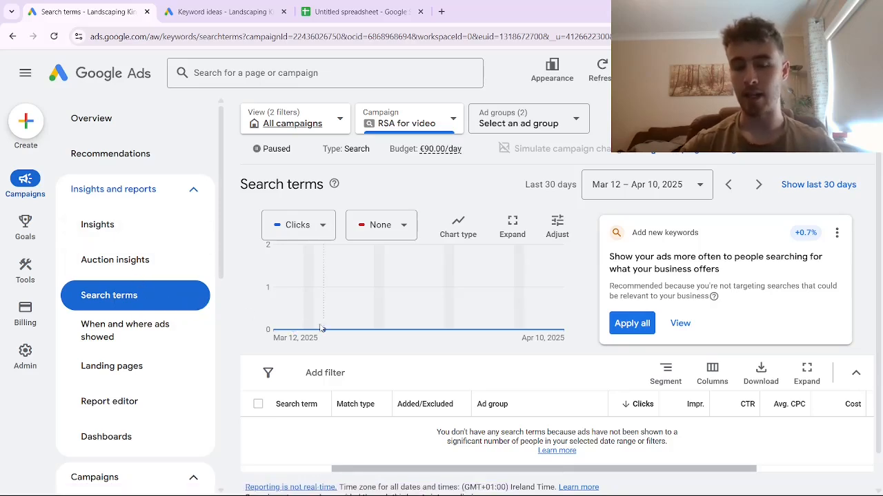
pyautogui.moveTo(320, 328)
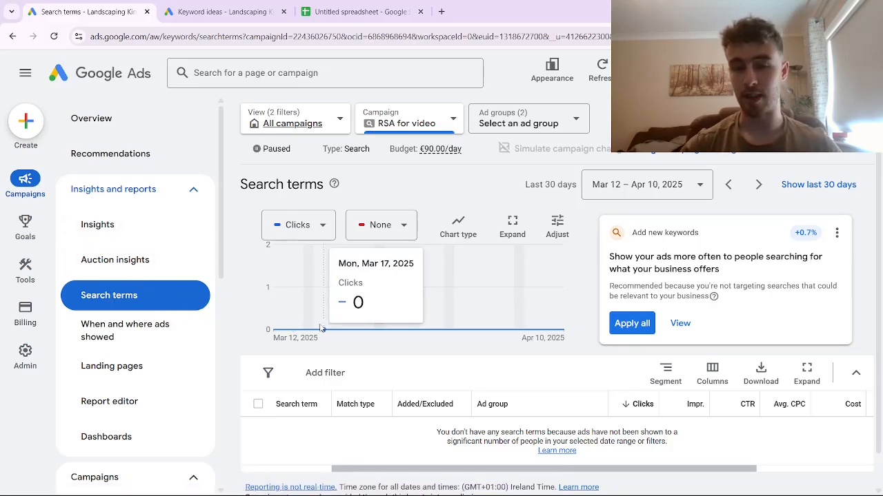